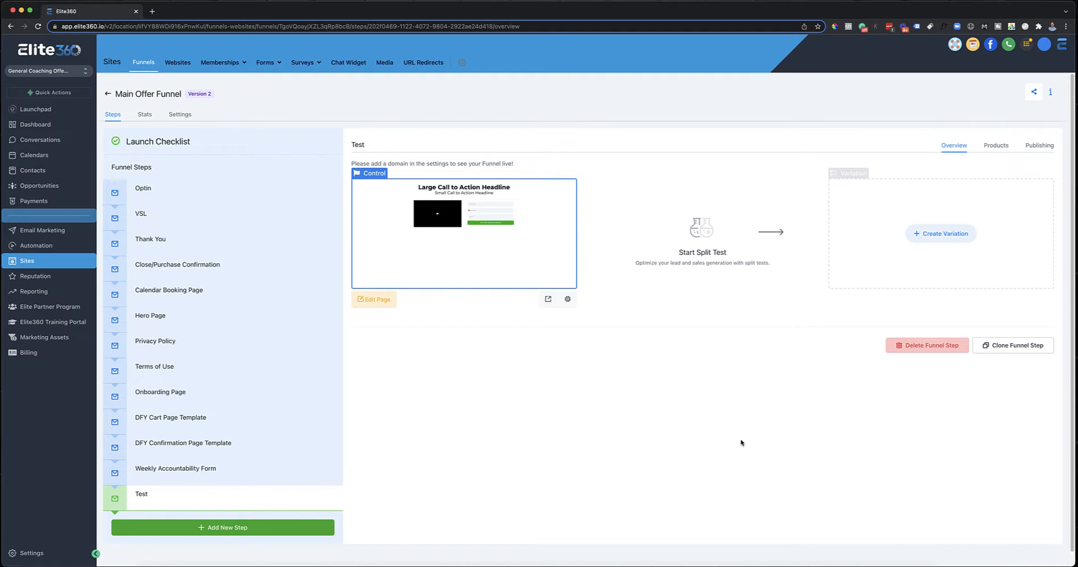
# Step: Open the VSL funnel step's page in the page editor and check the Optin and VSL step overviews
pyautogui.click(189, 222)
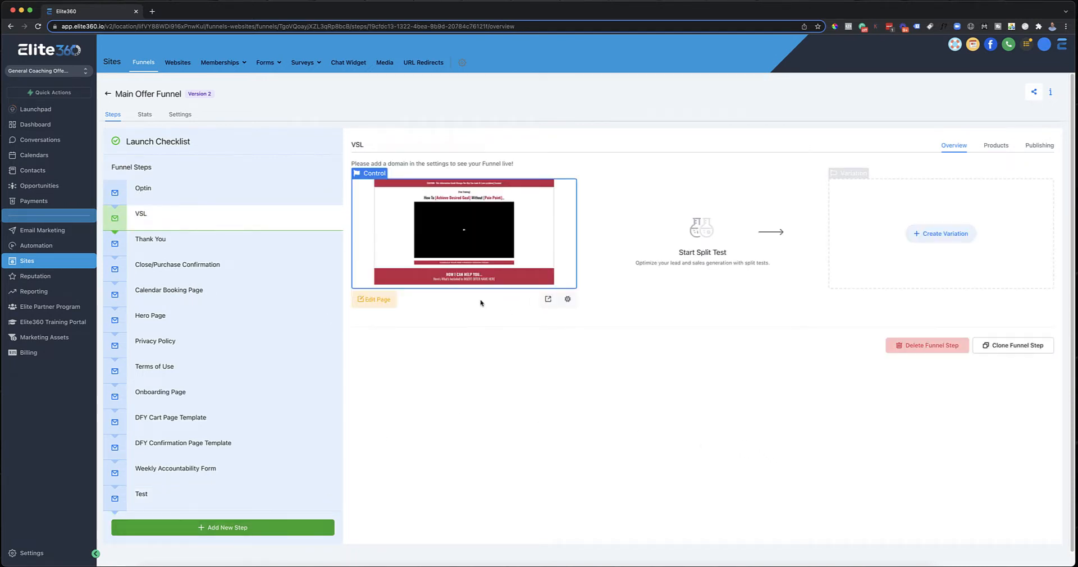
pyautogui.click(382, 302)
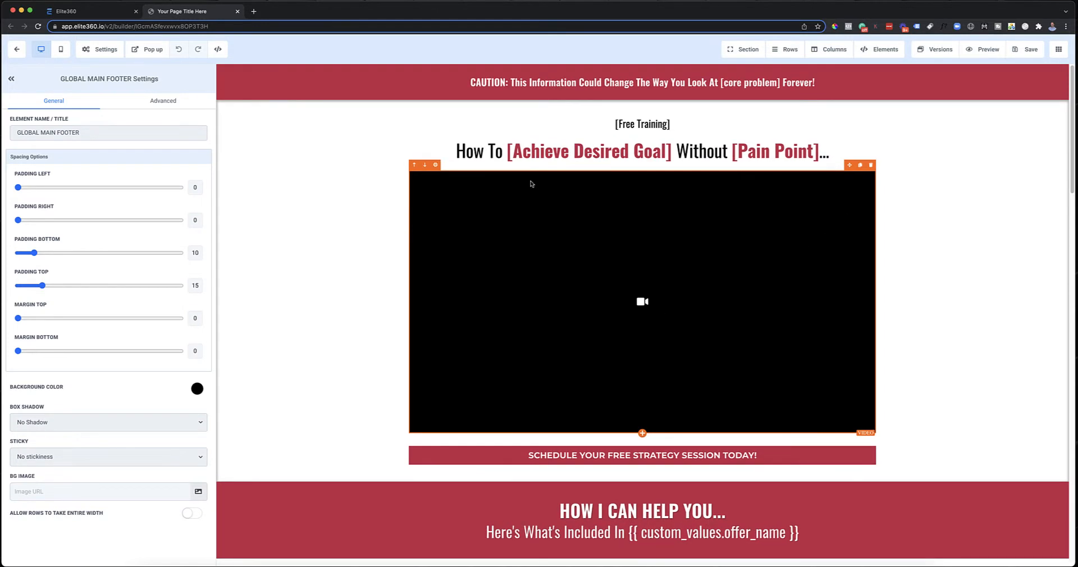
pyautogui.click(53, 10)
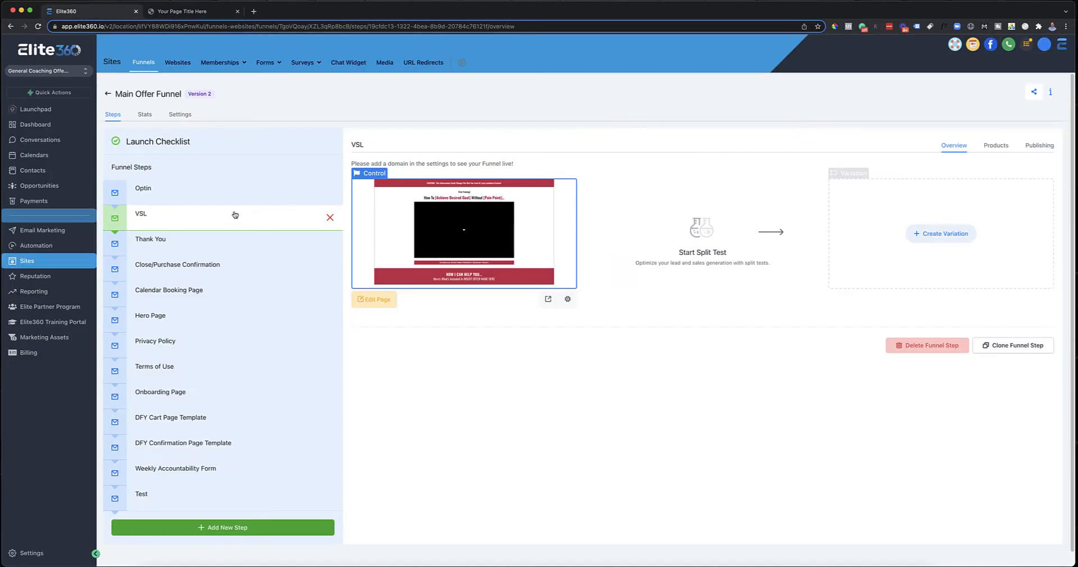
pyautogui.click(223, 199)
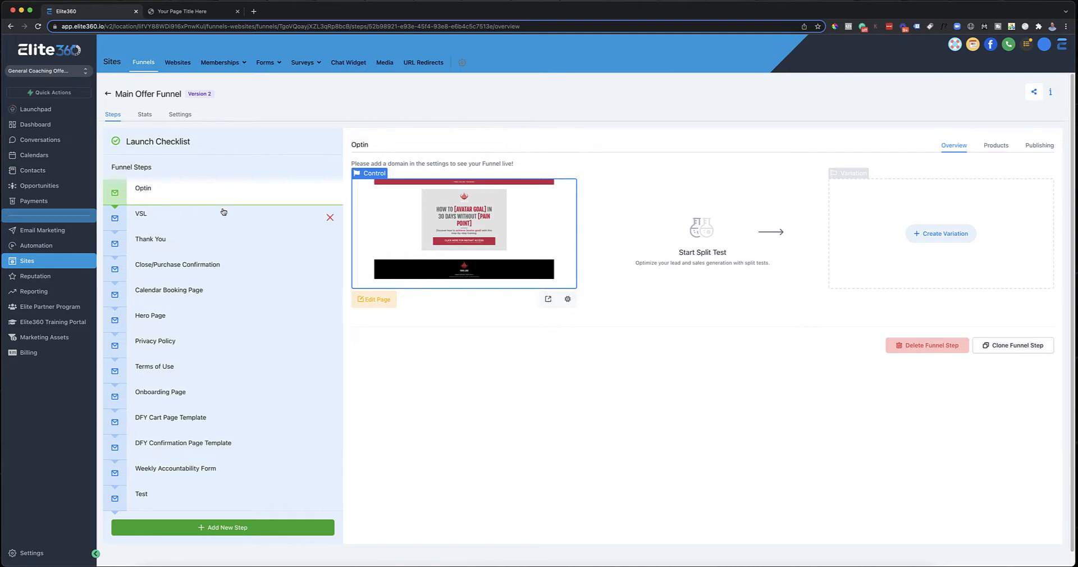
pyautogui.click(219, 224)
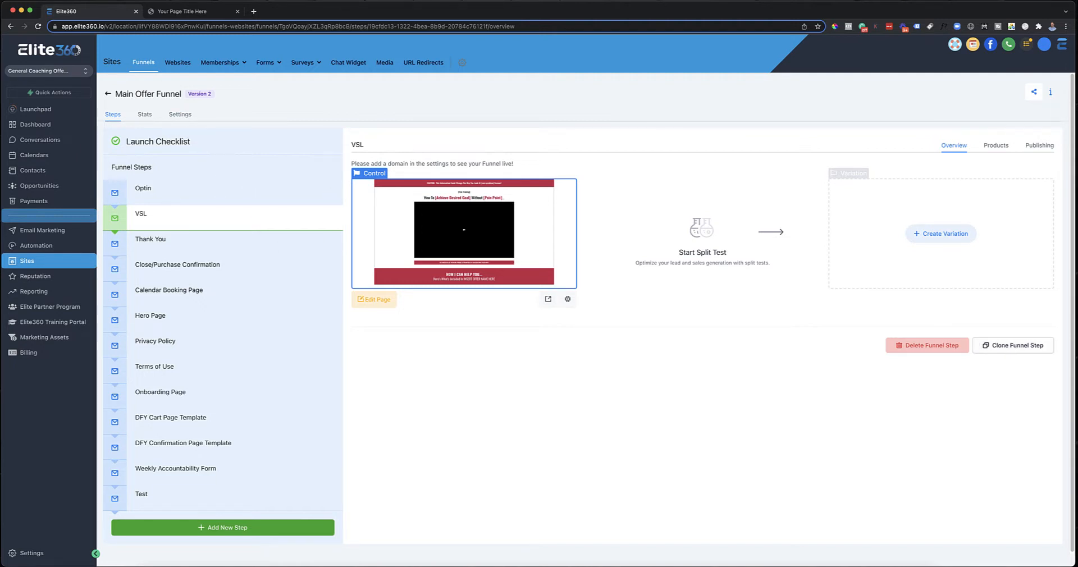
pyautogui.click(178, 11)
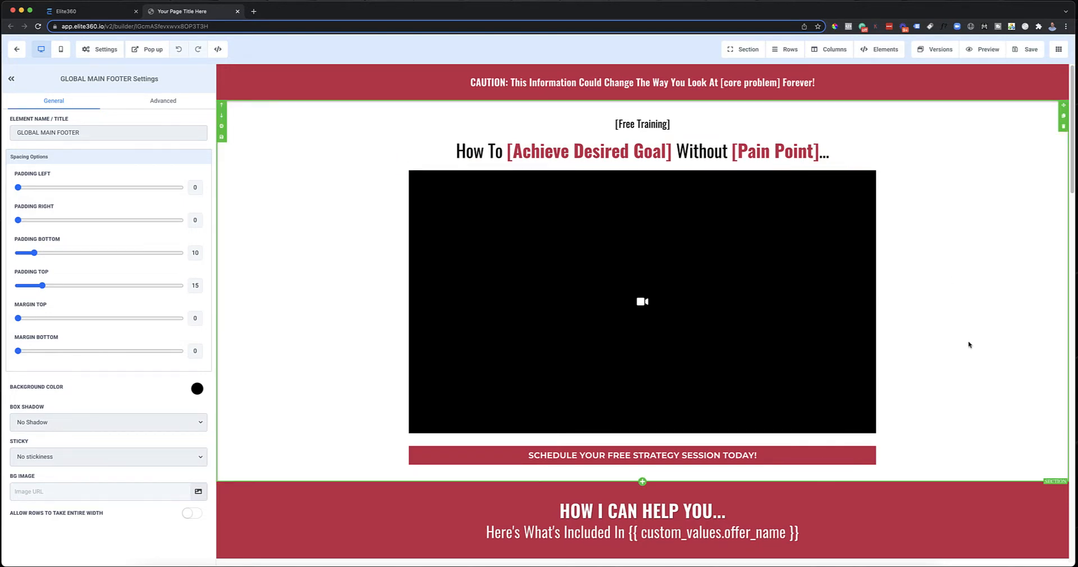
# Step: Look over the VSL page and inspect the settings of the caution sub-headline and the [Free Training] headline
pyautogui.scroll(-15, 969, 345)
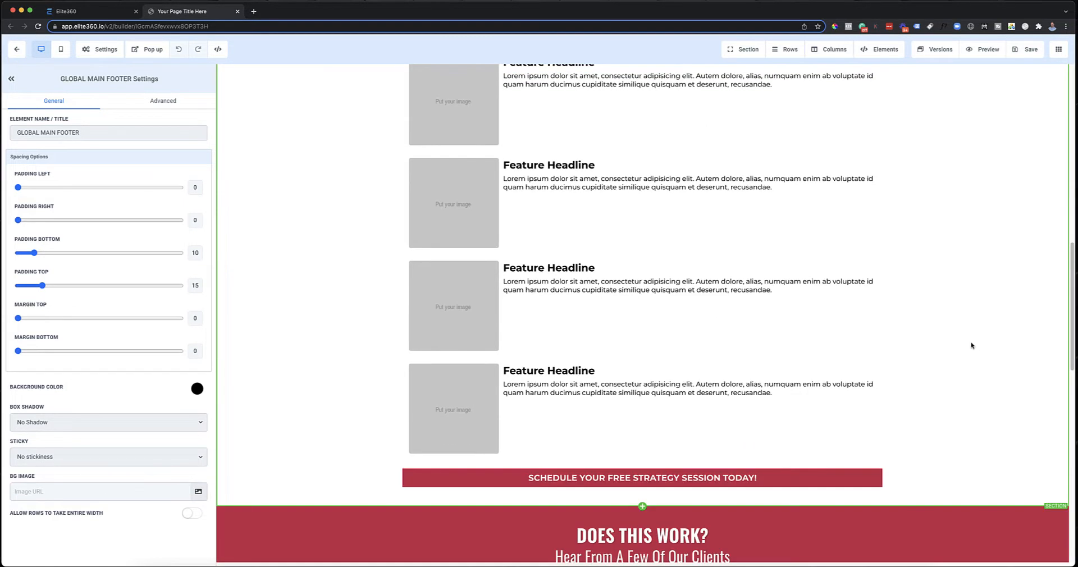
pyautogui.scroll(15, 972, 345)
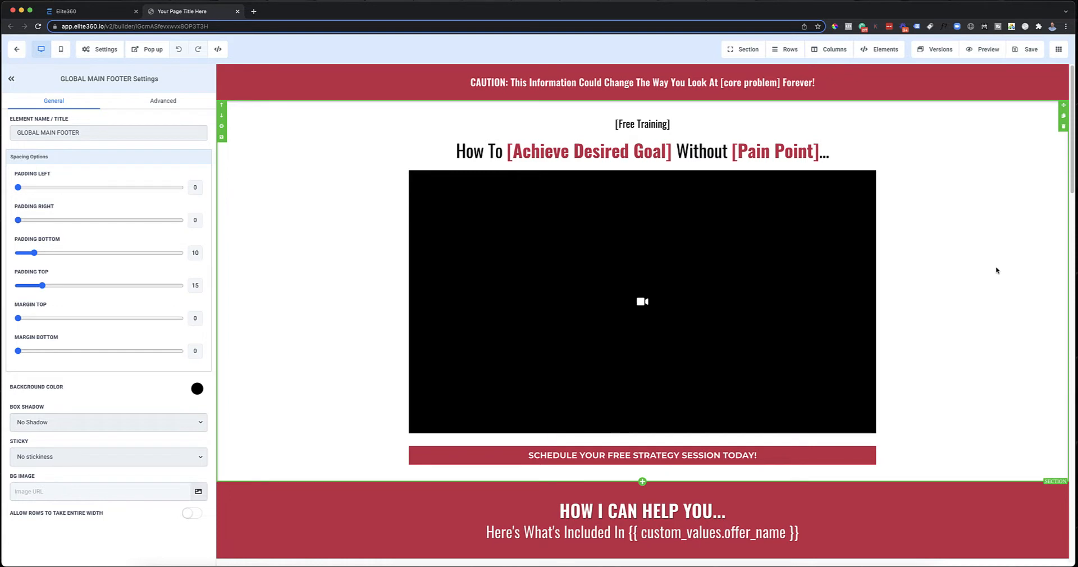
pyautogui.doubleClick(590, 83)
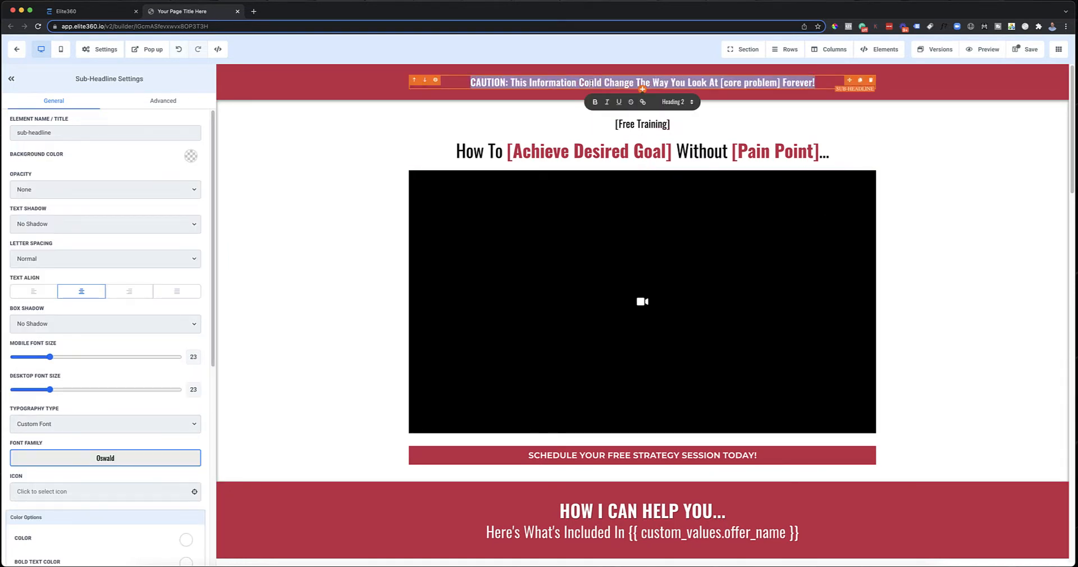
pyautogui.click(302, 164)
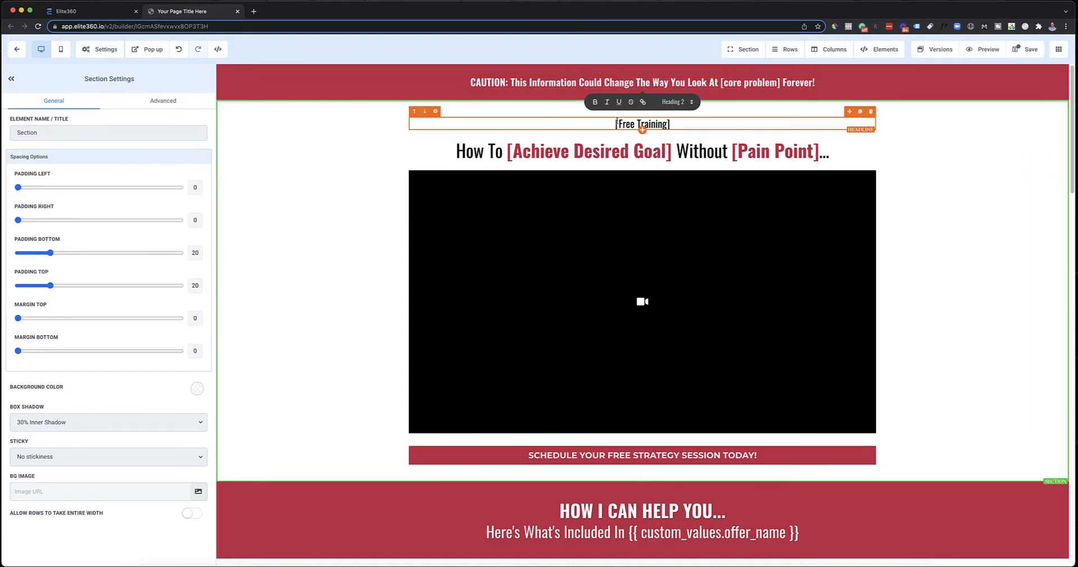
pyautogui.click(698, 126)
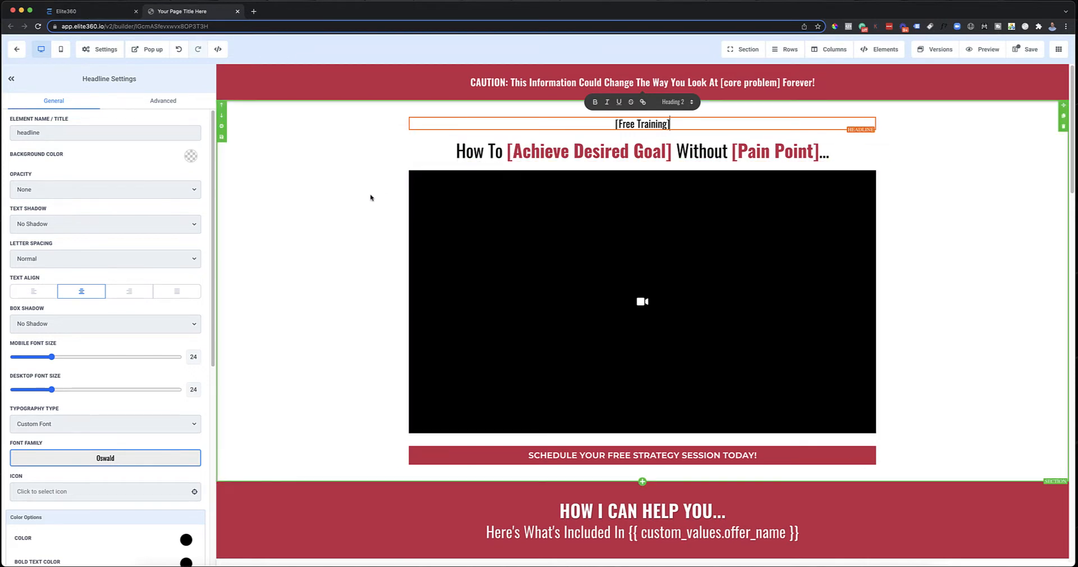
pyautogui.click(1015, 199)
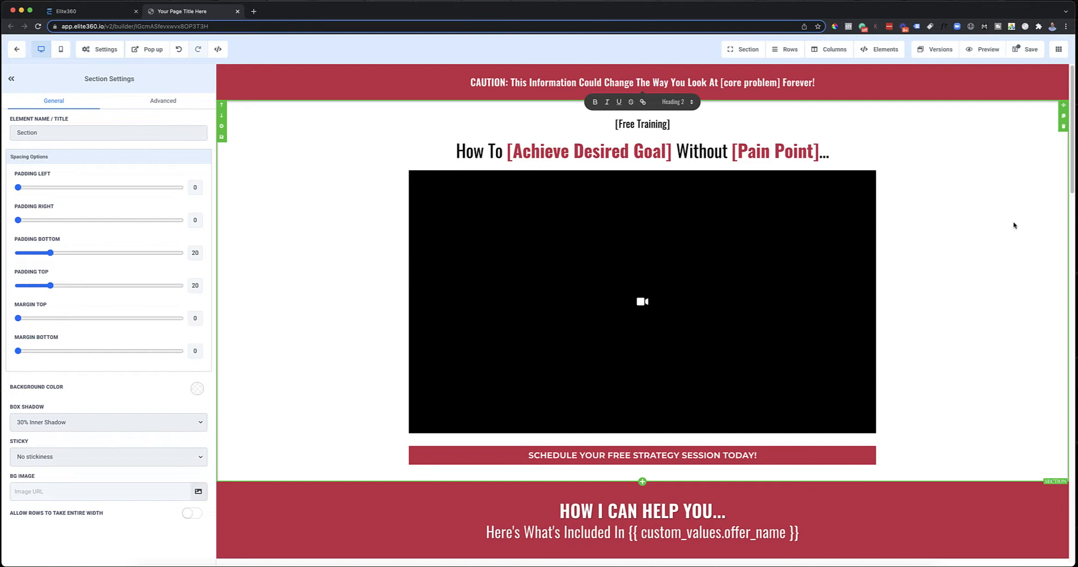
# Step: Search Unsplash for "business", use the high-five office photo as the first value stack feature's image, and save the page
pyautogui.scroll(-5, 1014, 225)
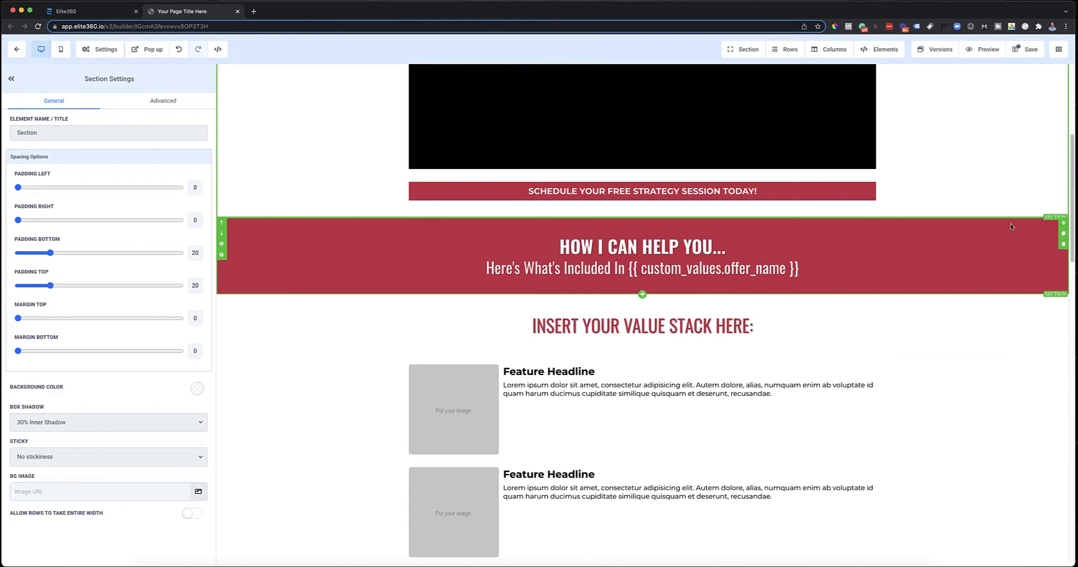
pyautogui.scroll(-3, 1011, 226)
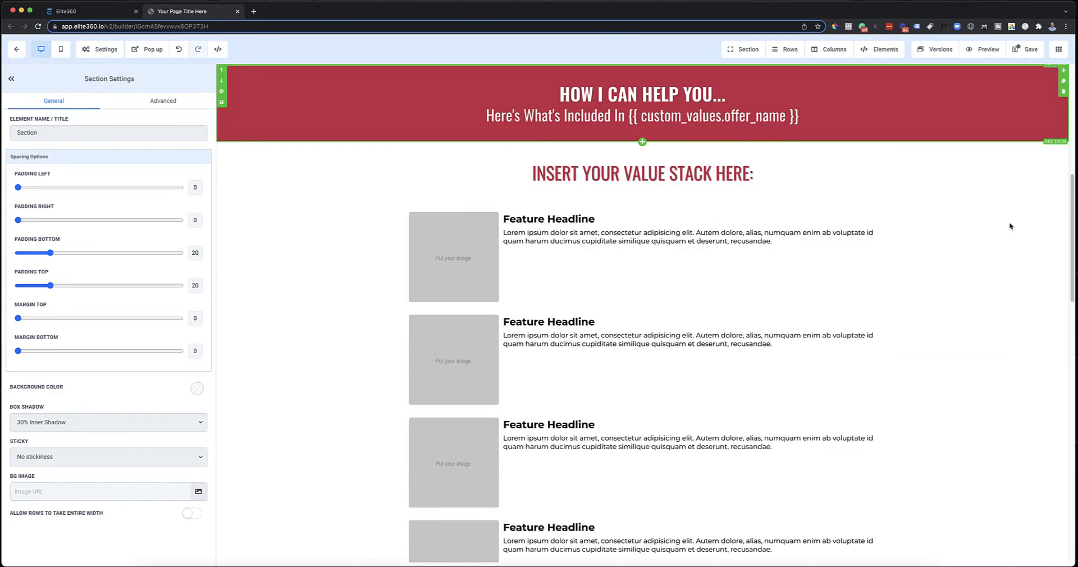
pyautogui.click(471, 265)
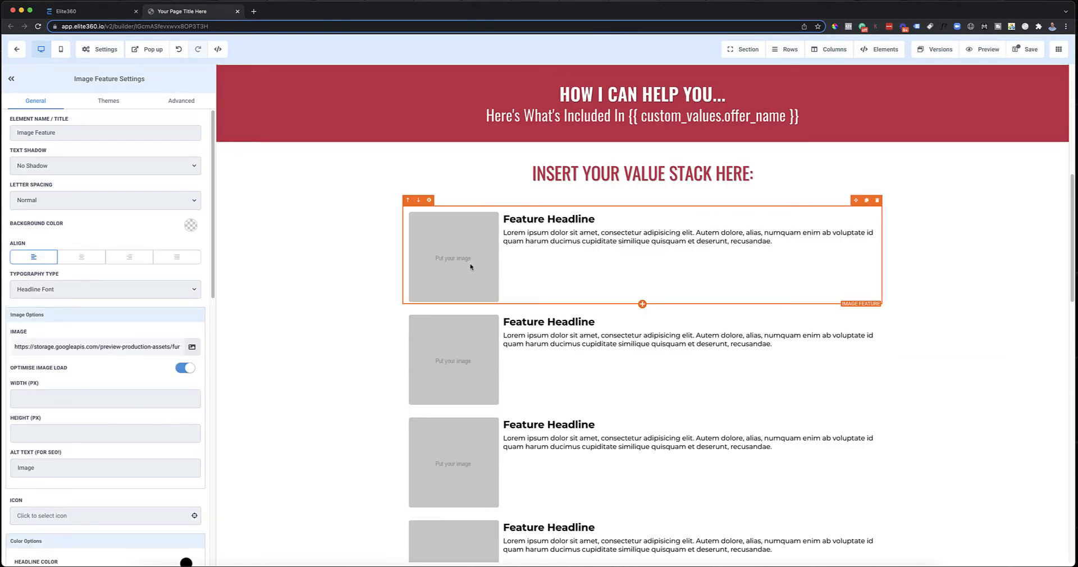
pyautogui.click(192, 347)
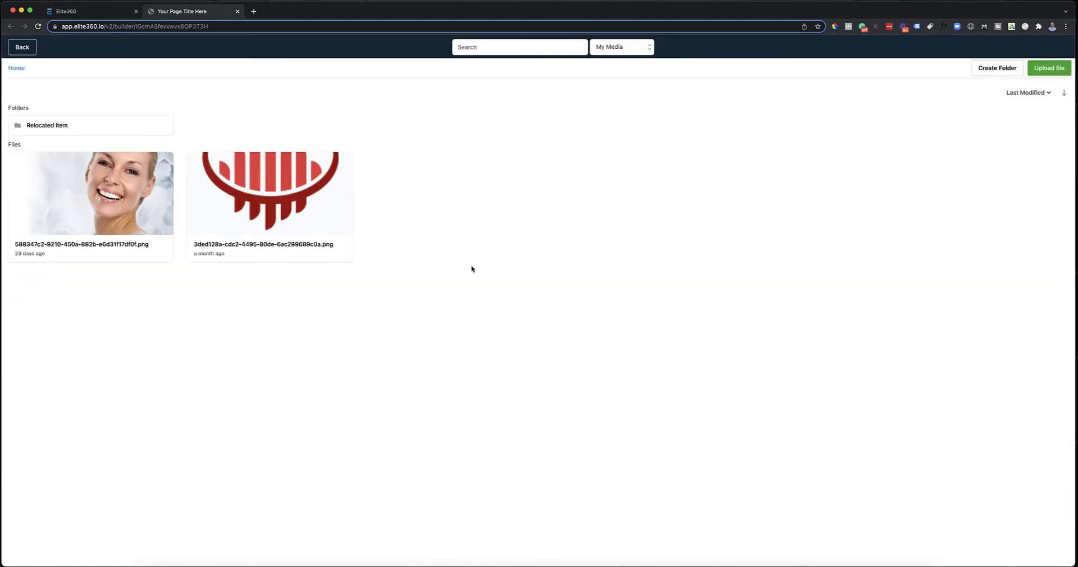
pyautogui.click(619, 48)
pyautogui.click(541, 47)
pyautogui.write('business')
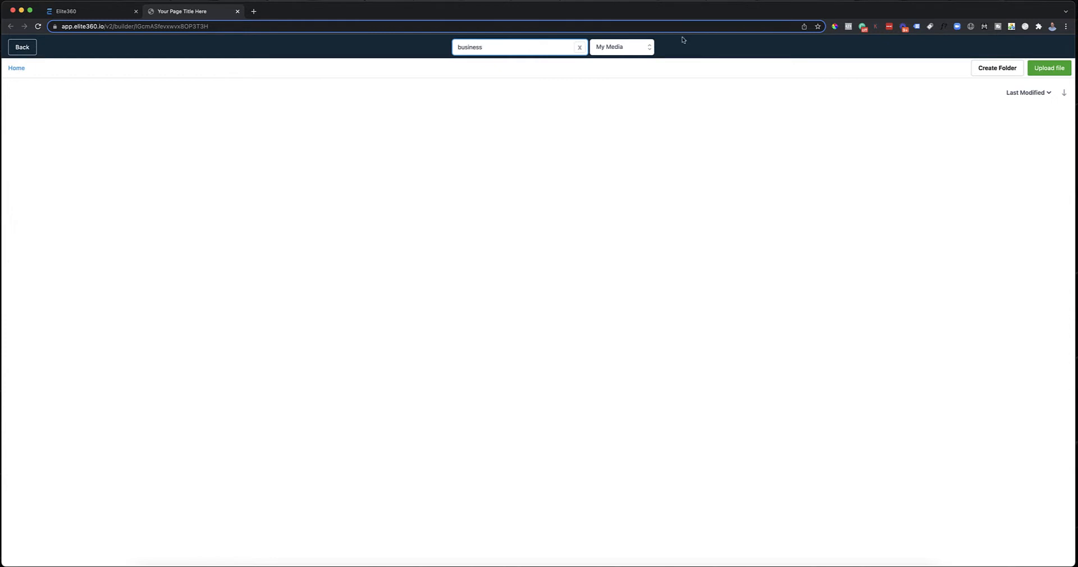
pyautogui.click(633, 47)
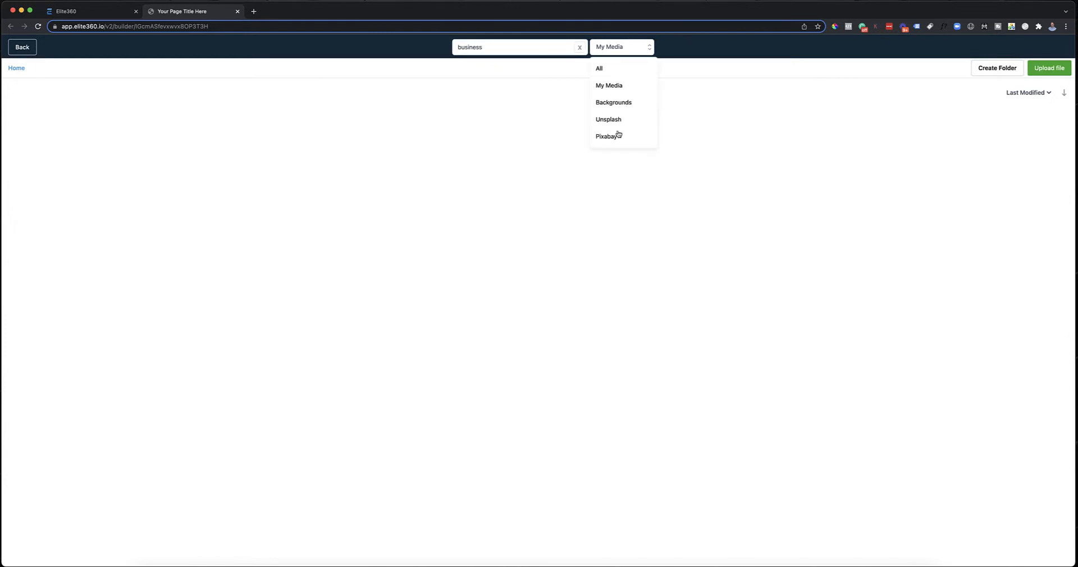
pyautogui.click(621, 124)
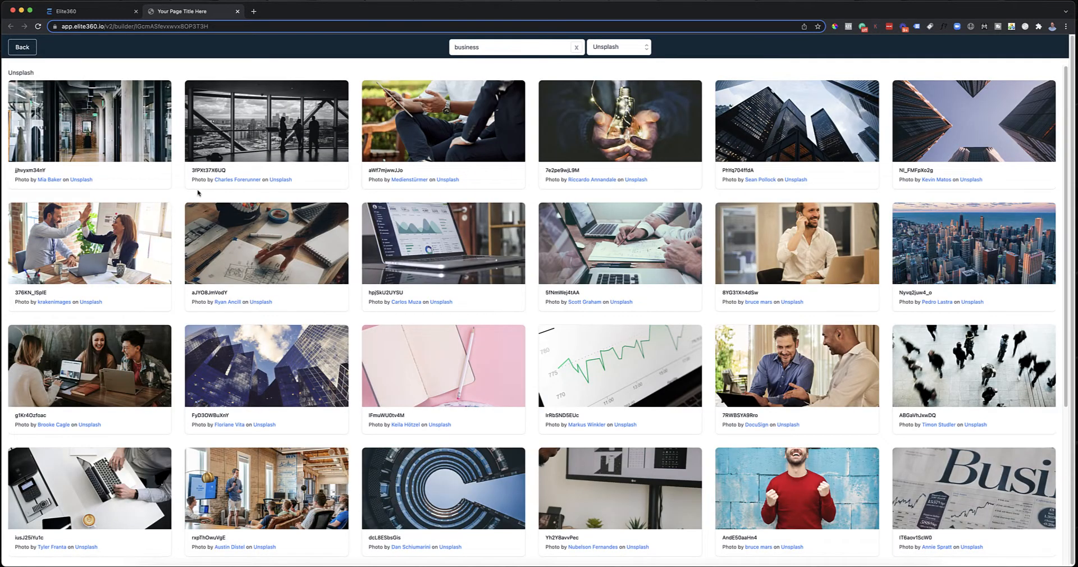
pyautogui.click(115, 218)
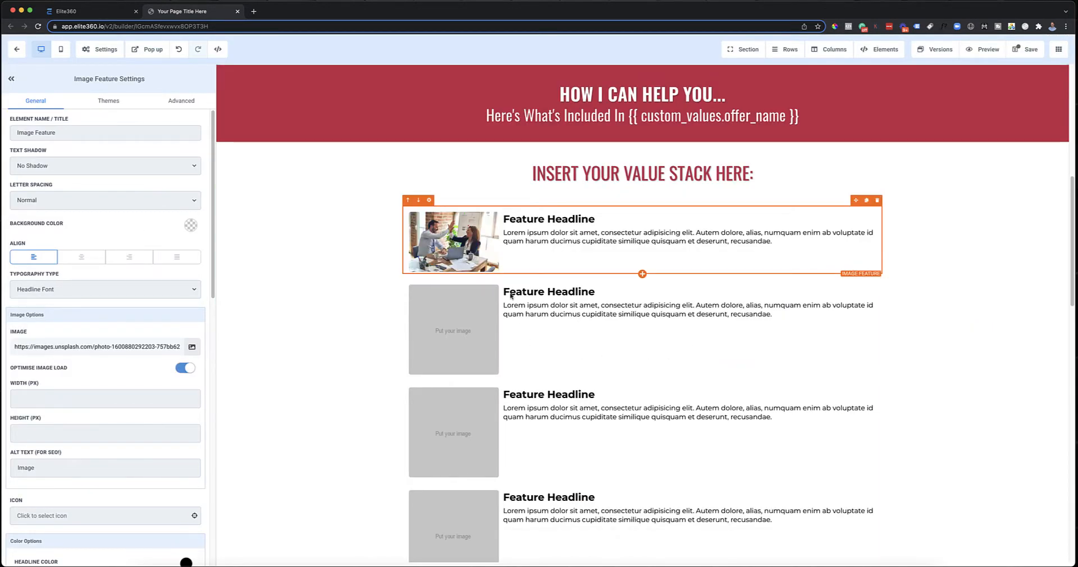
pyautogui.click(1021, 49)
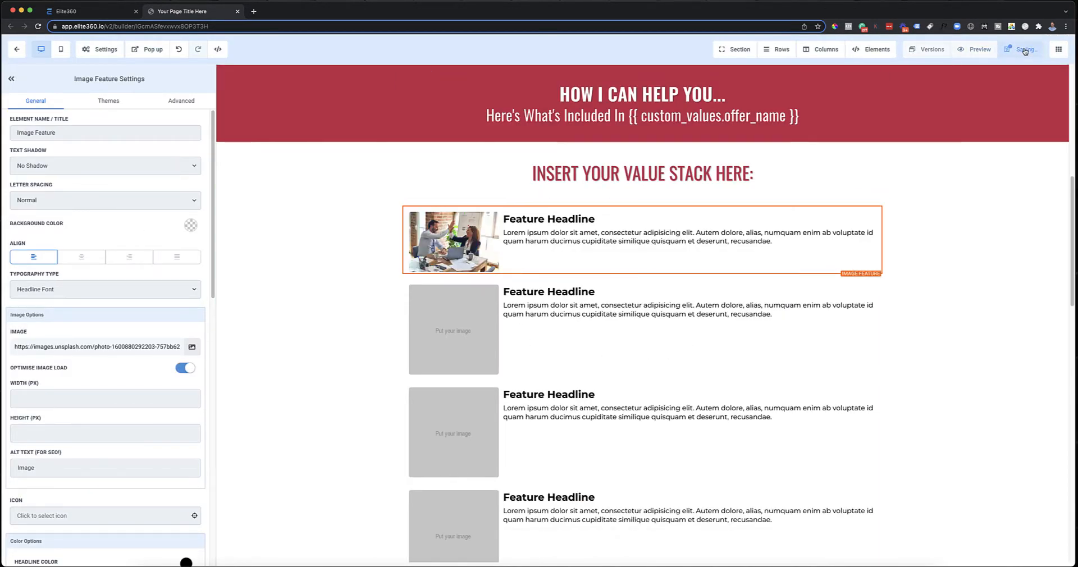
# Step: Preview the VSL page and open the first feature's photo in its own browser tab
pyautogui.click(985, 50)
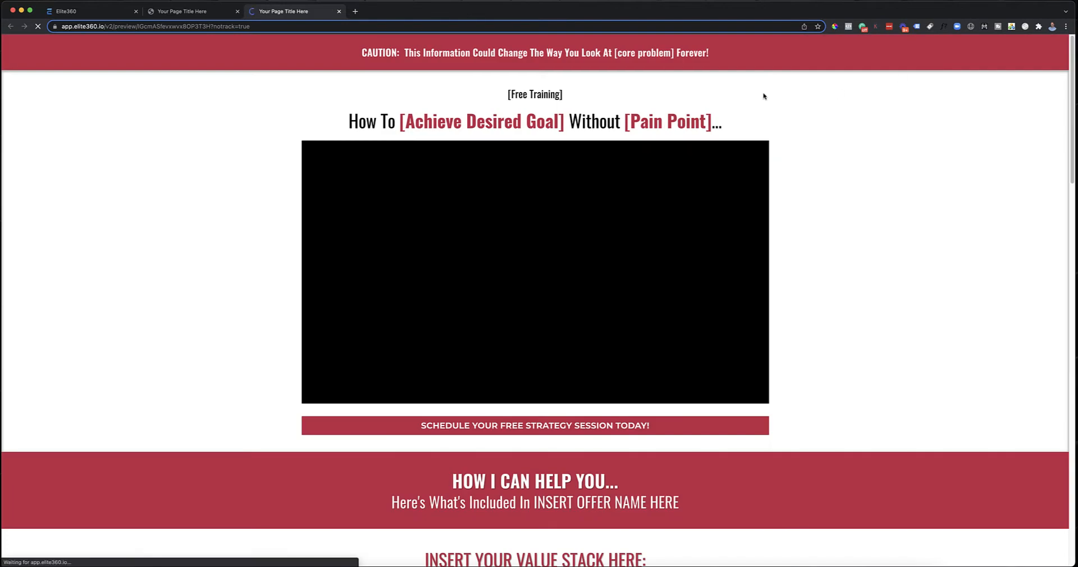
pyautogui.scroll(-5, 568, 212)
pyautogui.rightClick(348, 335)
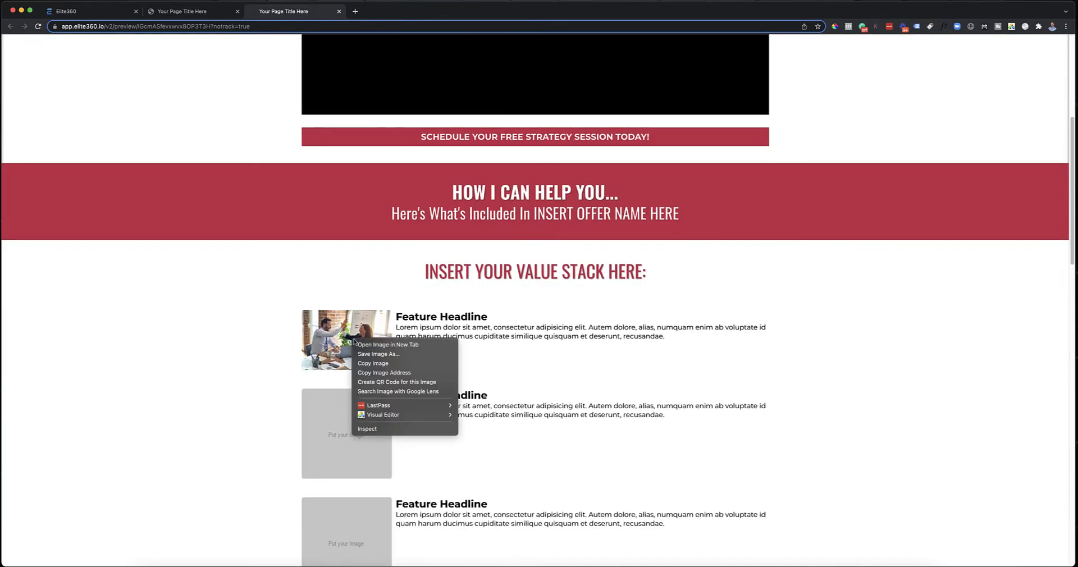
pyautogui.click(373, 345)
pyautogui.click(382, 12)
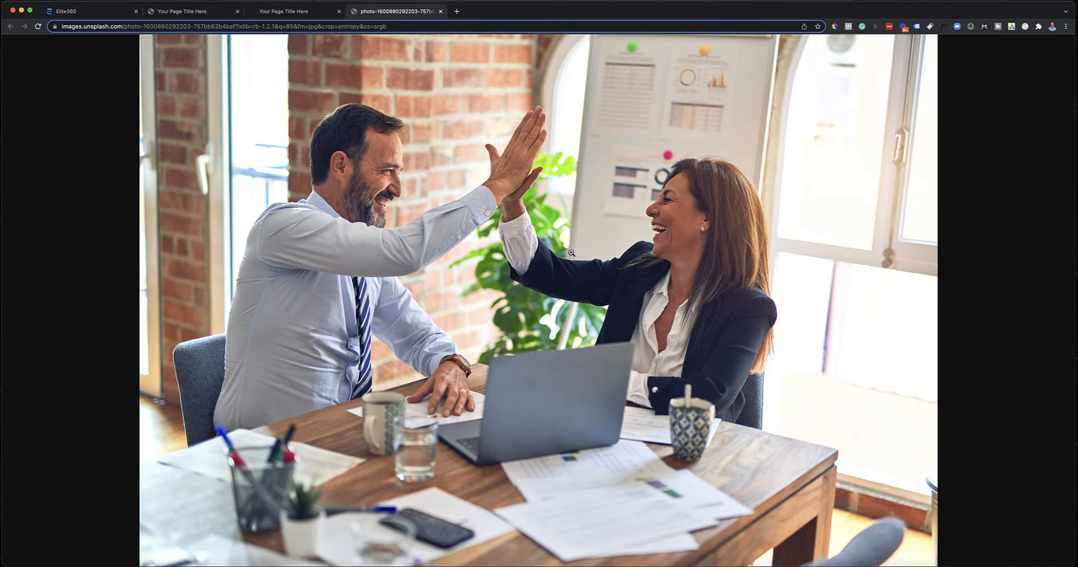
# Step: Compare the full-size photo with the page preview and close the photo and preview tabs
pyautogui.click(272, 16)
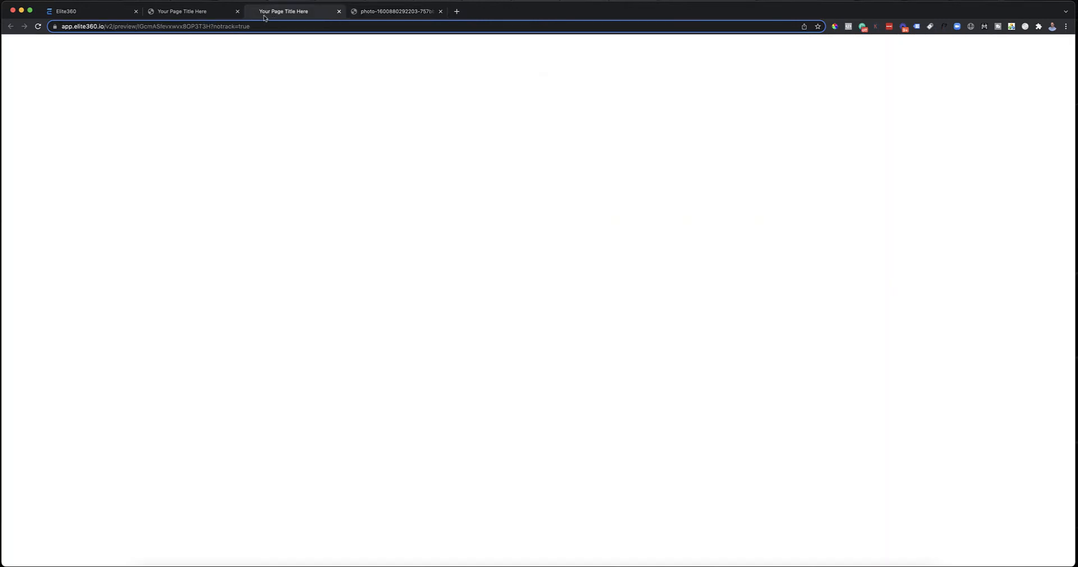
pyautogui.click(207, 15)
pyautogui.click(275, 13)
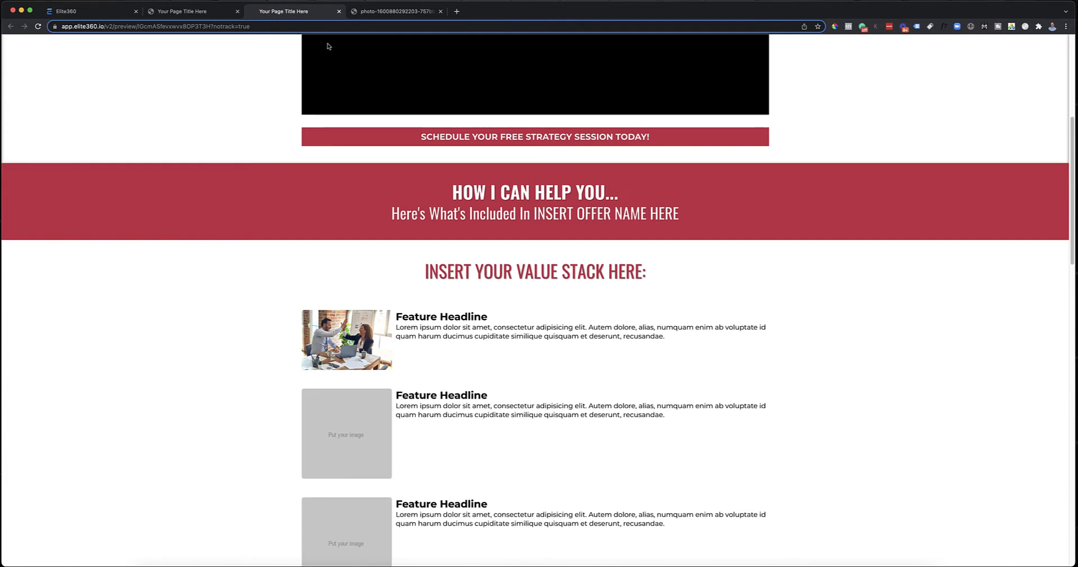
pyautogui.click(382, 12)
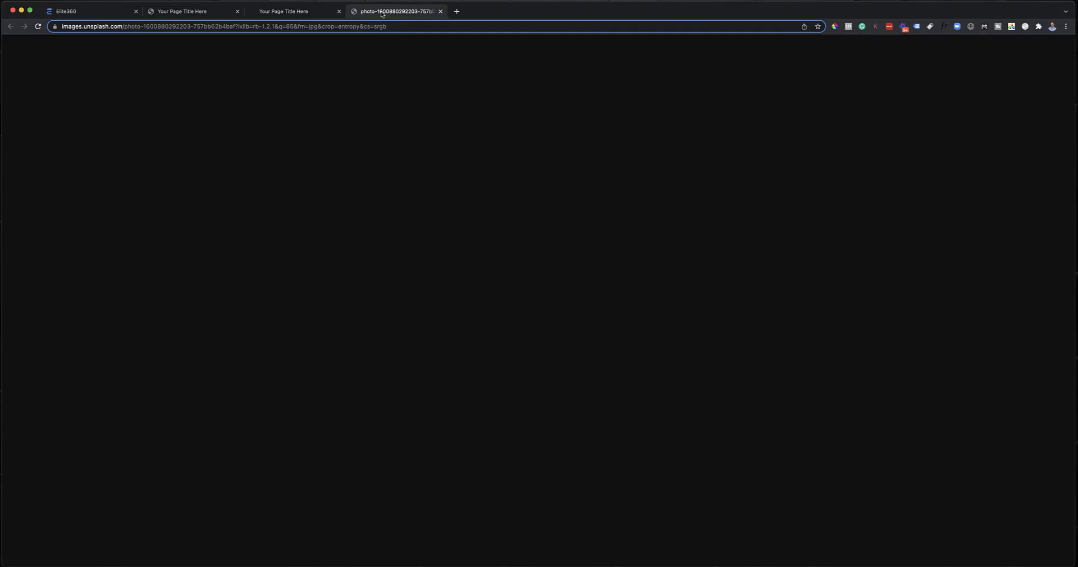
pyautogui.click(440, 11)
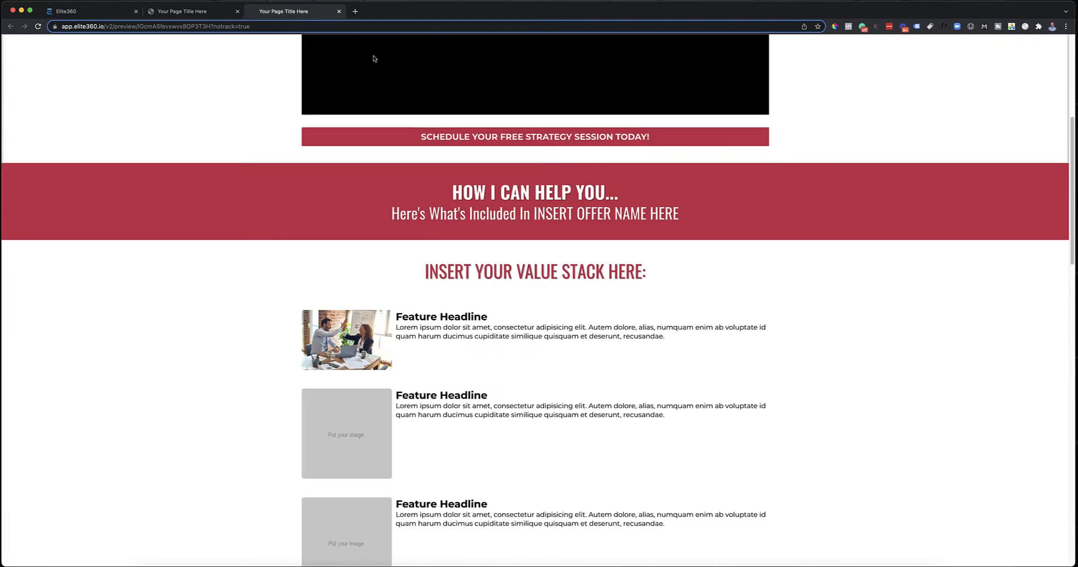
pyautogui.click(339, 11)
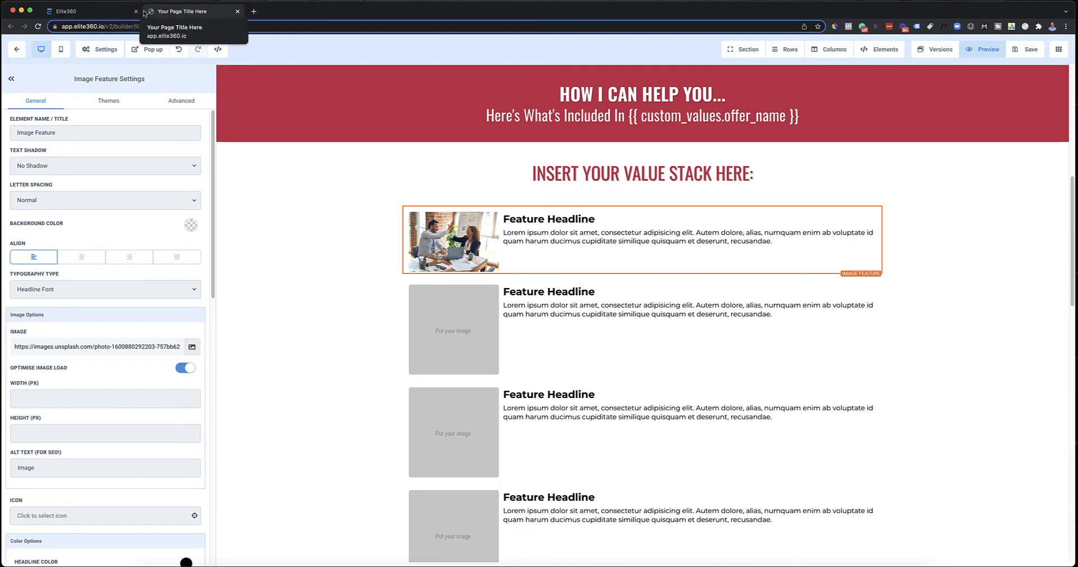
# Step: Leave the VSL page editor and return to the Main Offer Funnel's overview
pyautogui.click(49, 14)
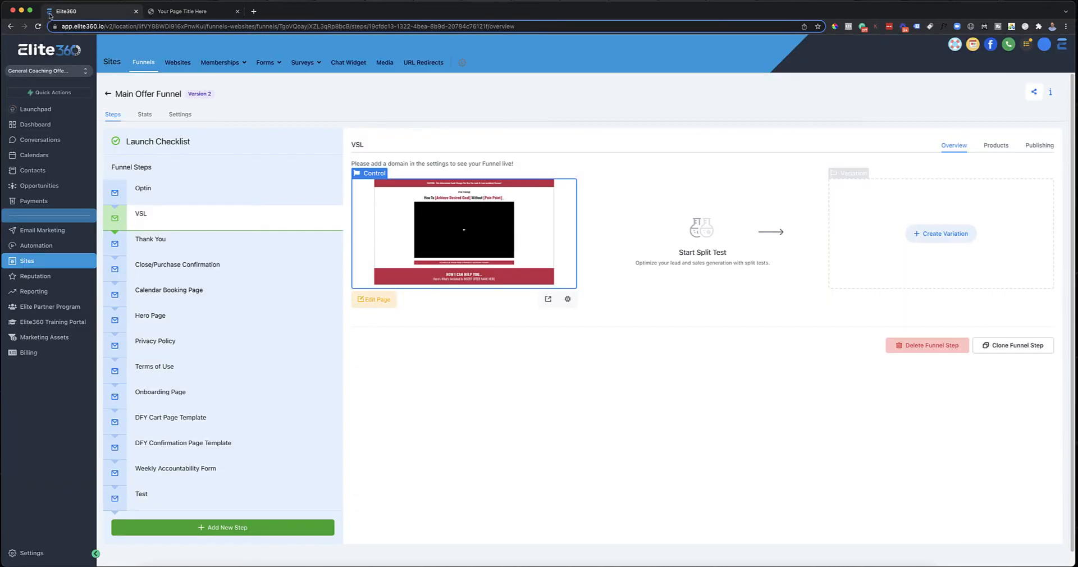
pyautogui.click(147, 16)
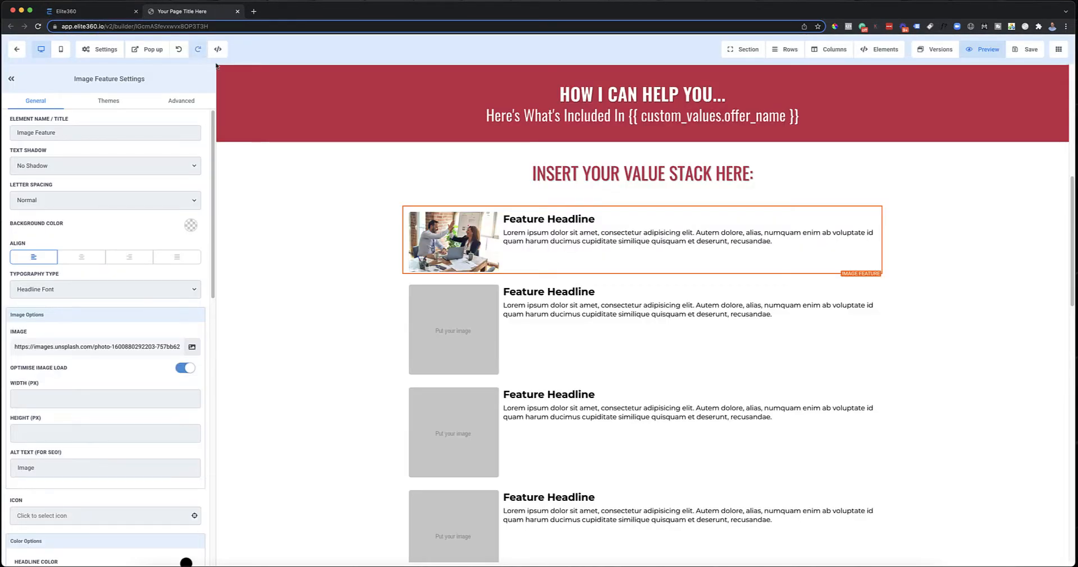
pyautogui.click(17, 49)
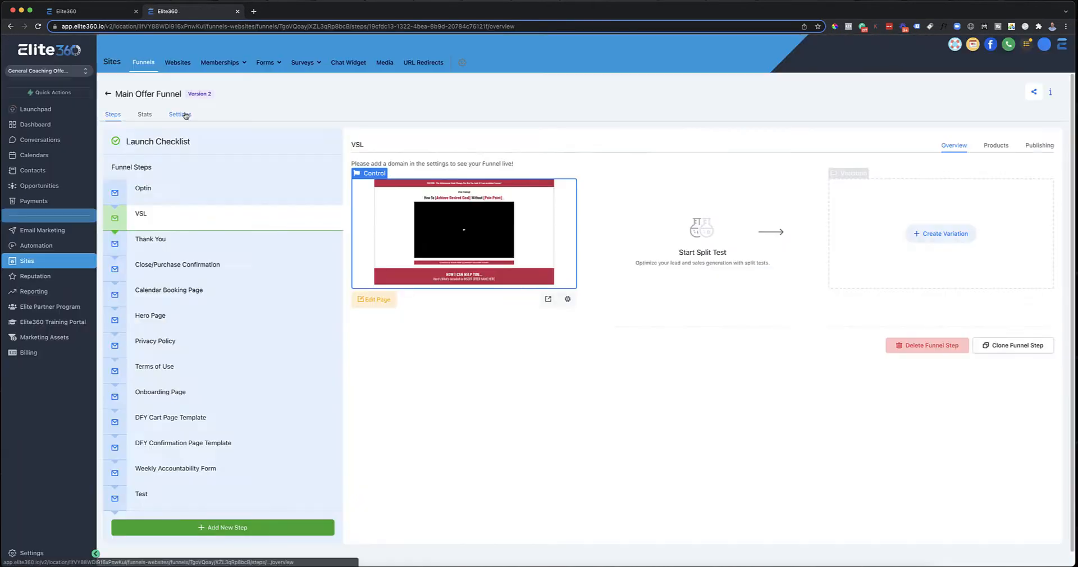
# Step: Open the Main Offer Funnel's settings and place the cursor in the Favicon URL field
pyautogui.click(184, 115)
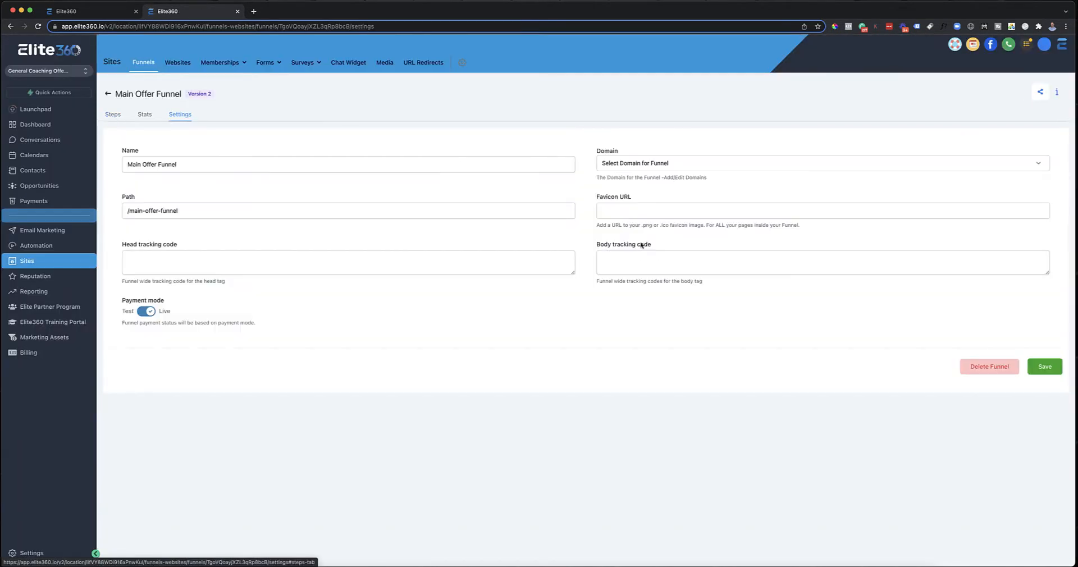
pyautogui.moveTo(598, 196); pyautogui.dragTo(640, 201)
pyautogui.click(640, 201)
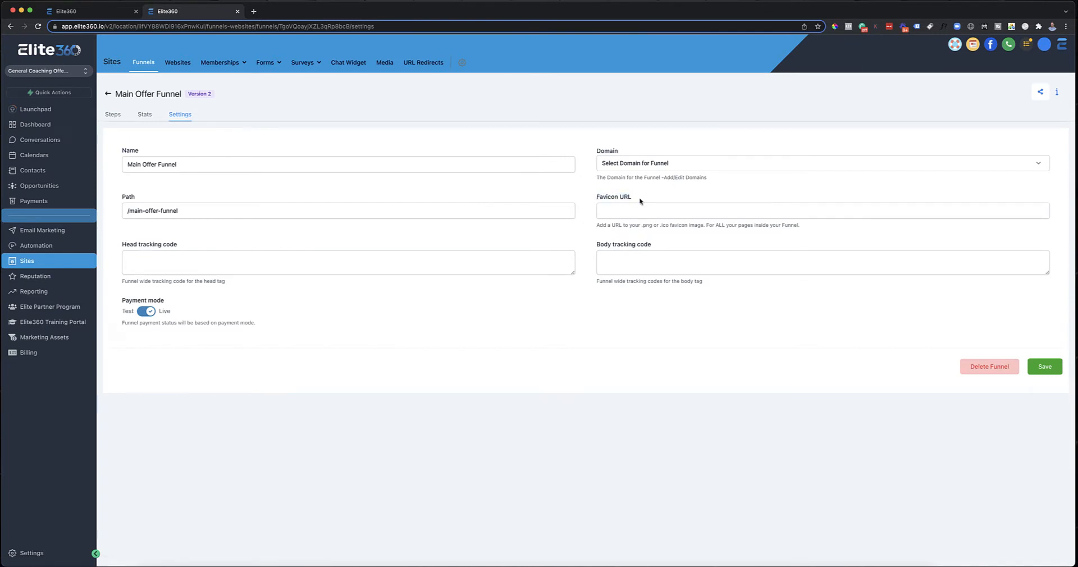
pyautogui.click(637, 211)
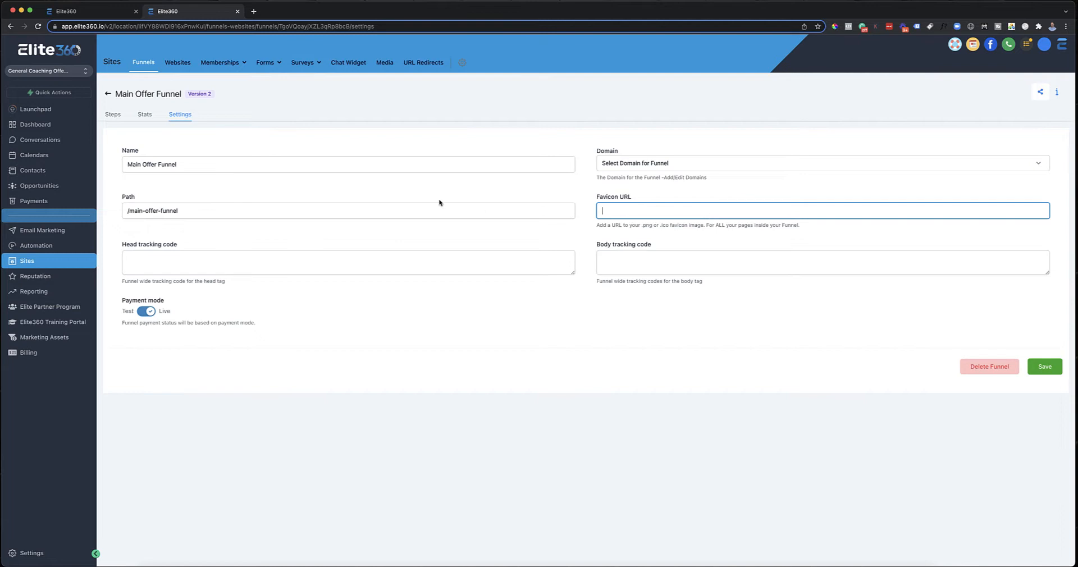
# Step: Open the media library and copy the link of the red logo image
pyautogui.click(384, 65)
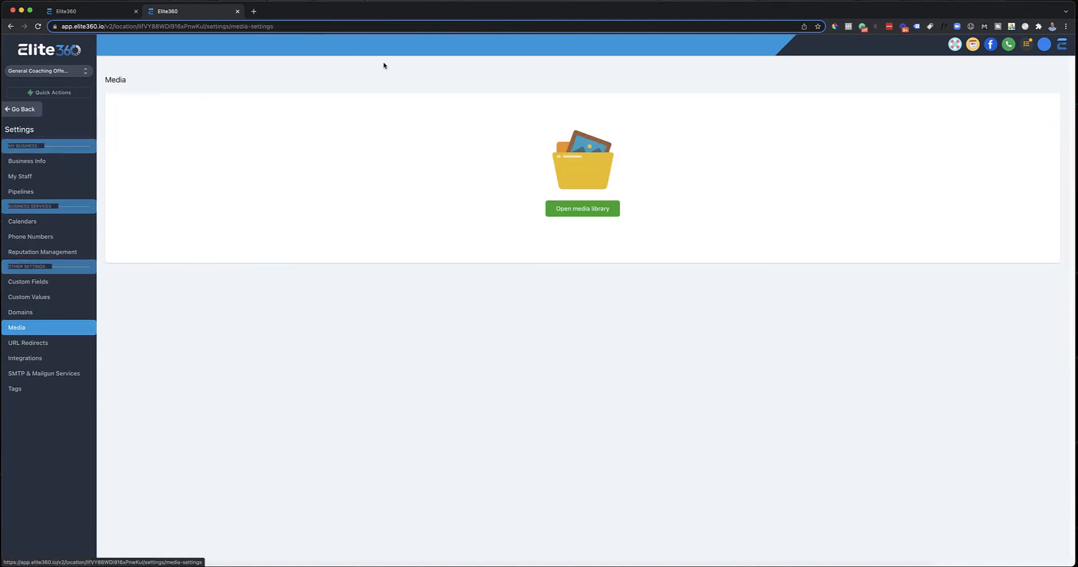
pyautogui.click(579, 211)
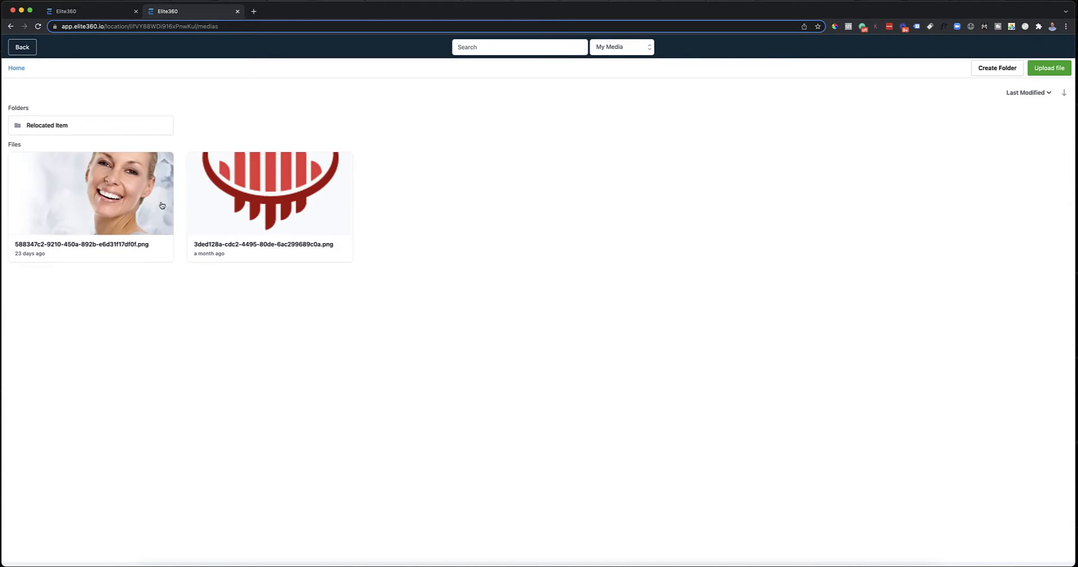
pyautogui.rightClick(162, 205)
pyautogui.click(179, 210)
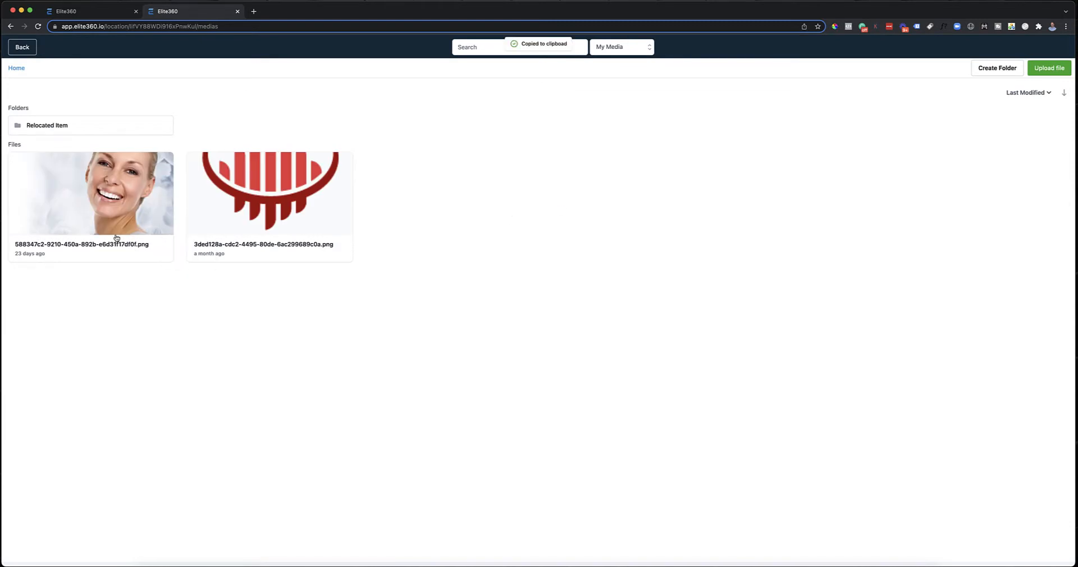
pyautogui.rightClick(265, 187)
pyautogui.click(279, 193)
# Step: Paste the copied logo link as the Favicon URL in the Main Offer Funnel's settings and save them
pyautogui.click(107, 14)
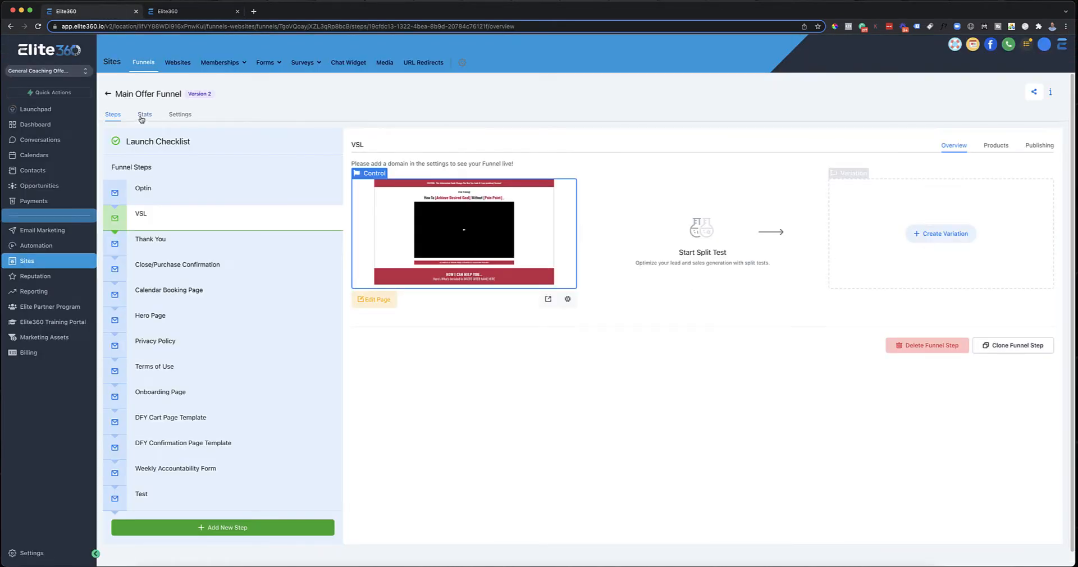
pyautogui.click(179, 114)
pyautogui.click(740, 210)
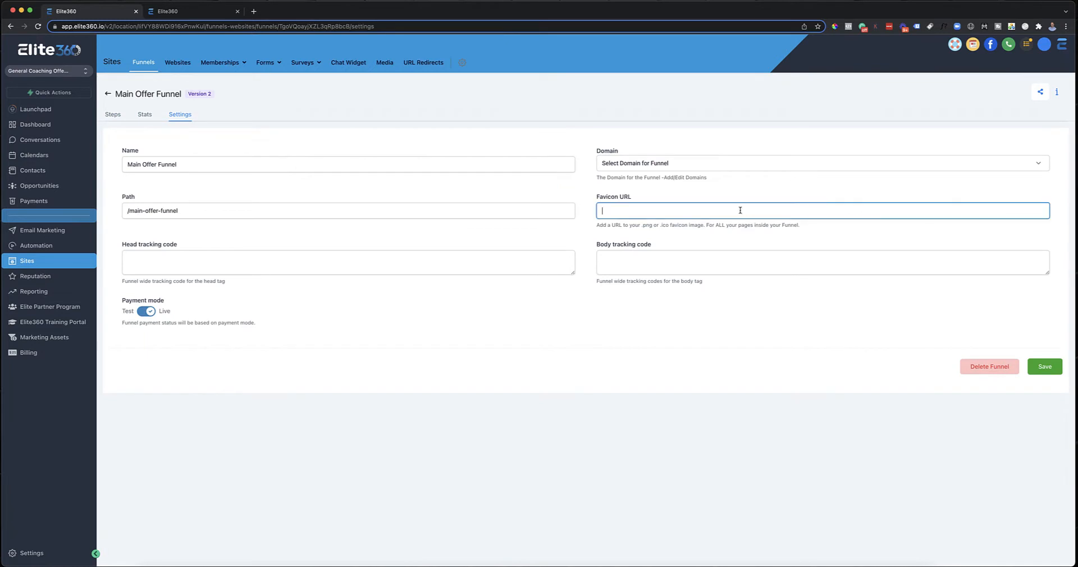
pyautogui.press('super+v')
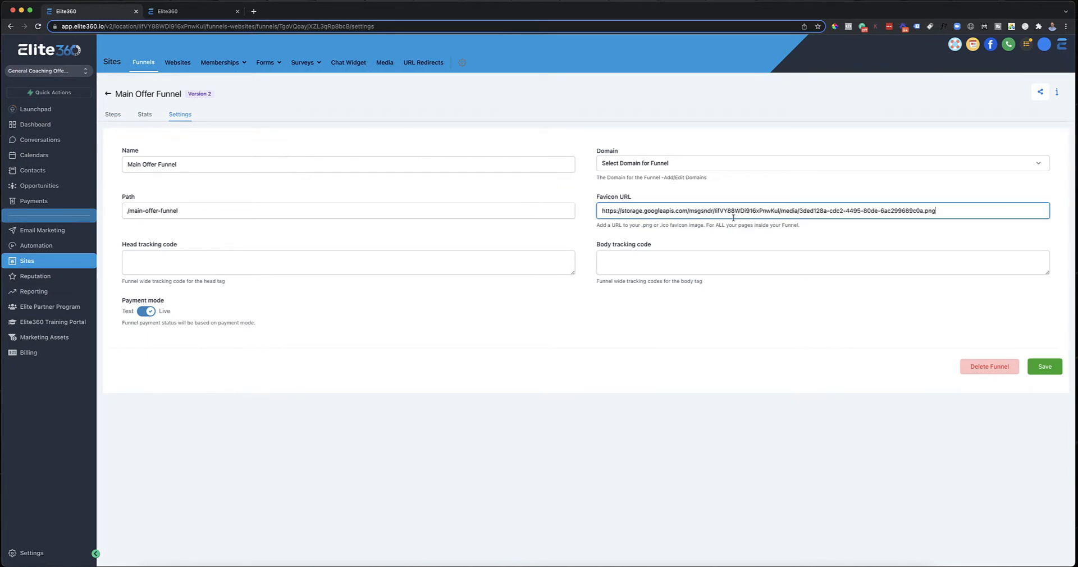
pyautogui.click(1058, 370)
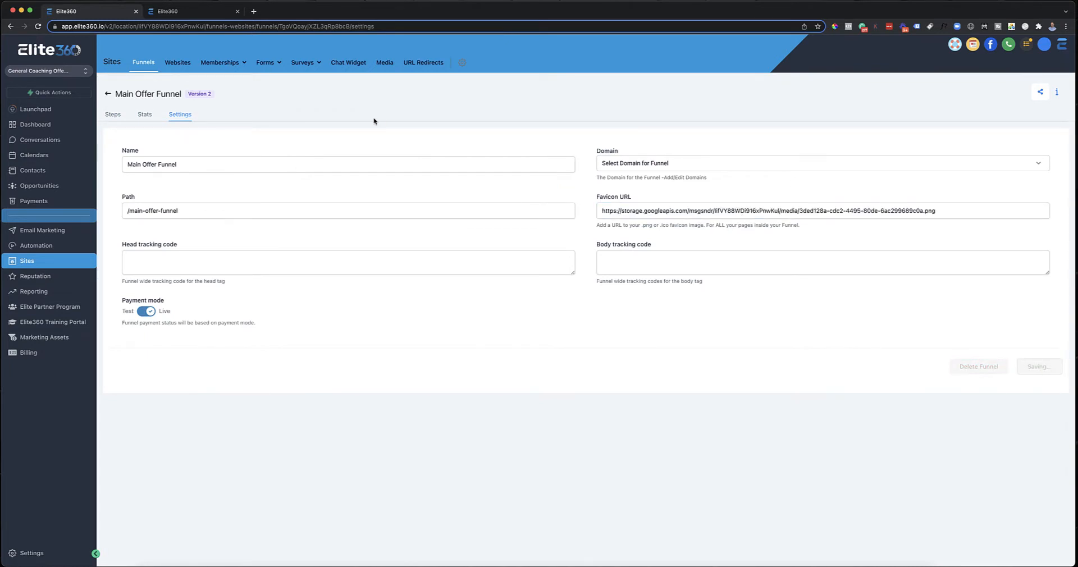
# Step: Preview the funnel's VSL page to check its favicon, and close the preview
pyautogui.click(116, 114)
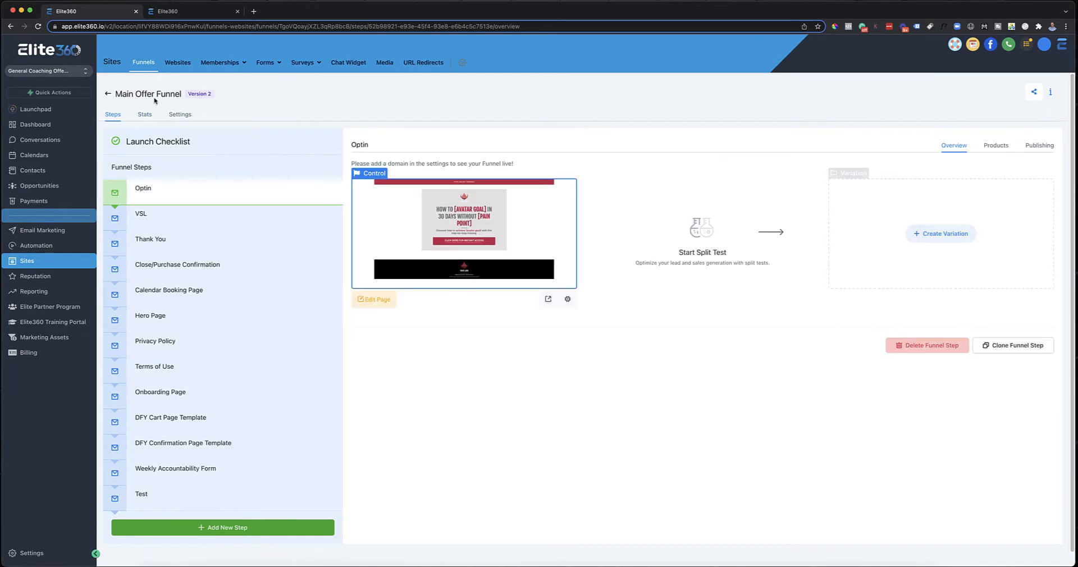
pyautogui.click(181, 16)
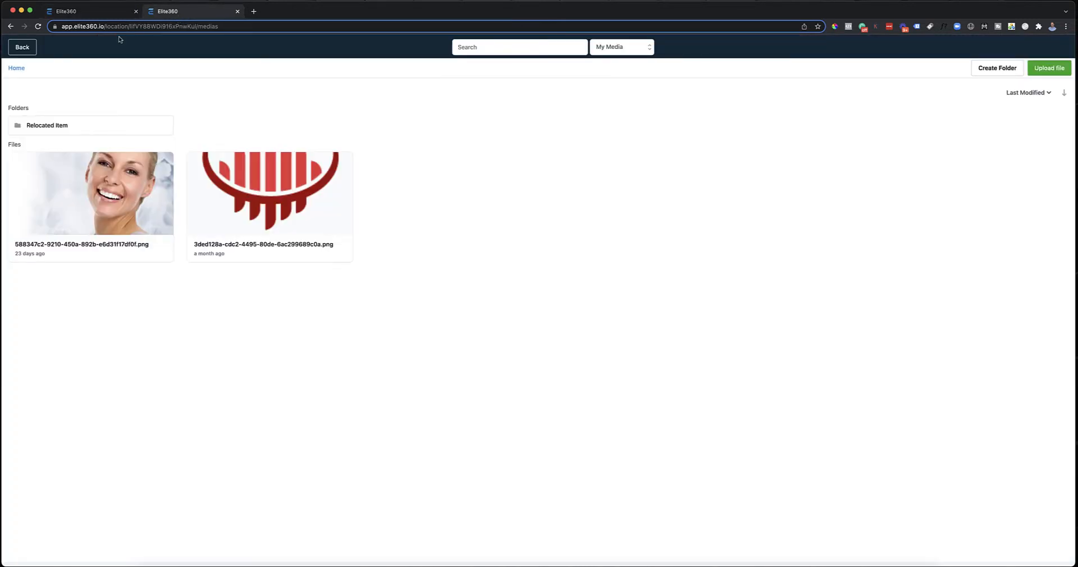
pyautogui.click(30, 46)
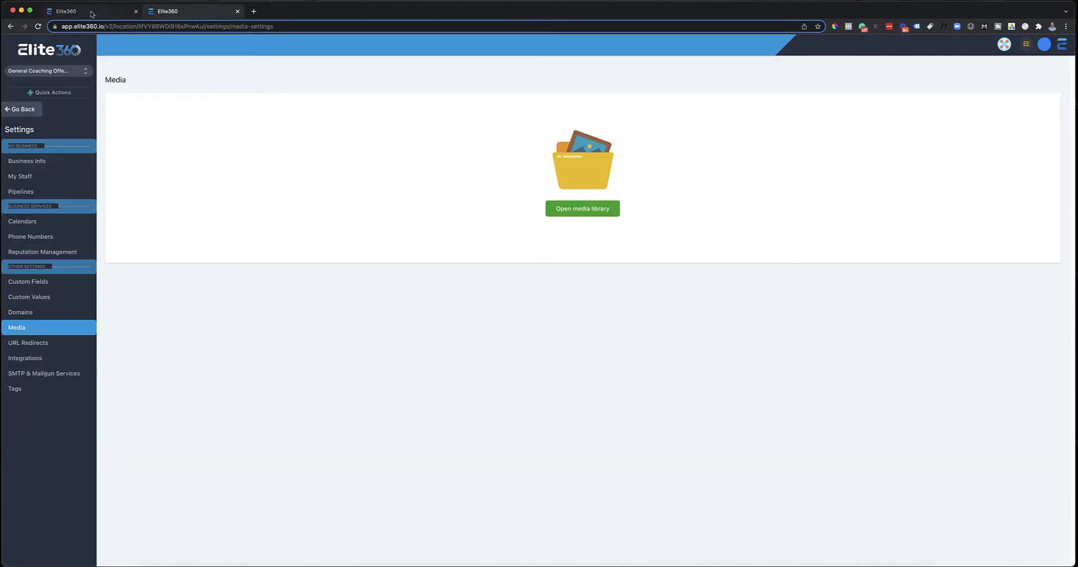
pyautogui.click(91, 13)
pyautogui.click(201, 220)
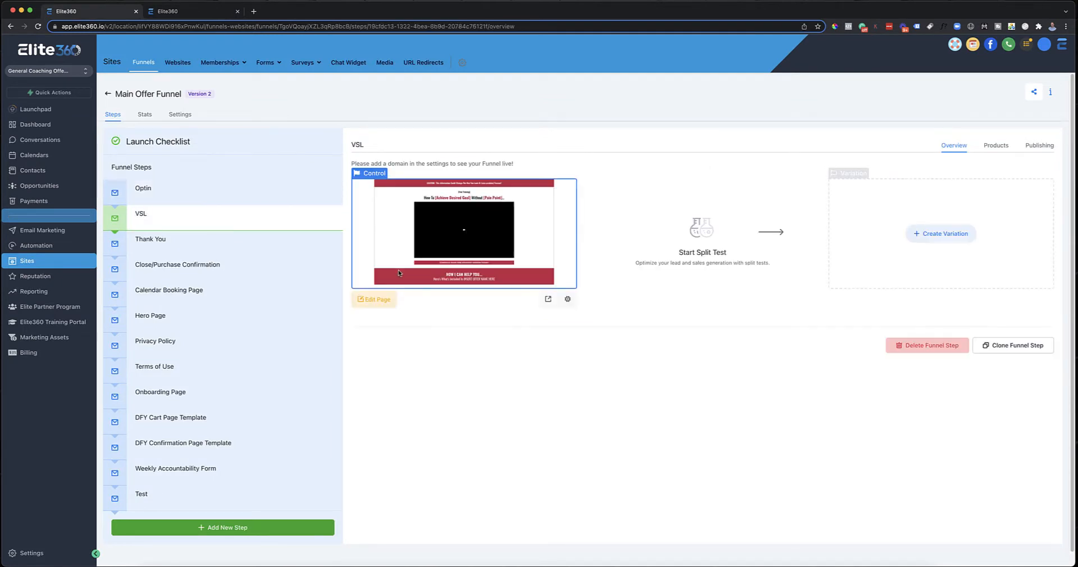
pyautogui.click(547, 300)
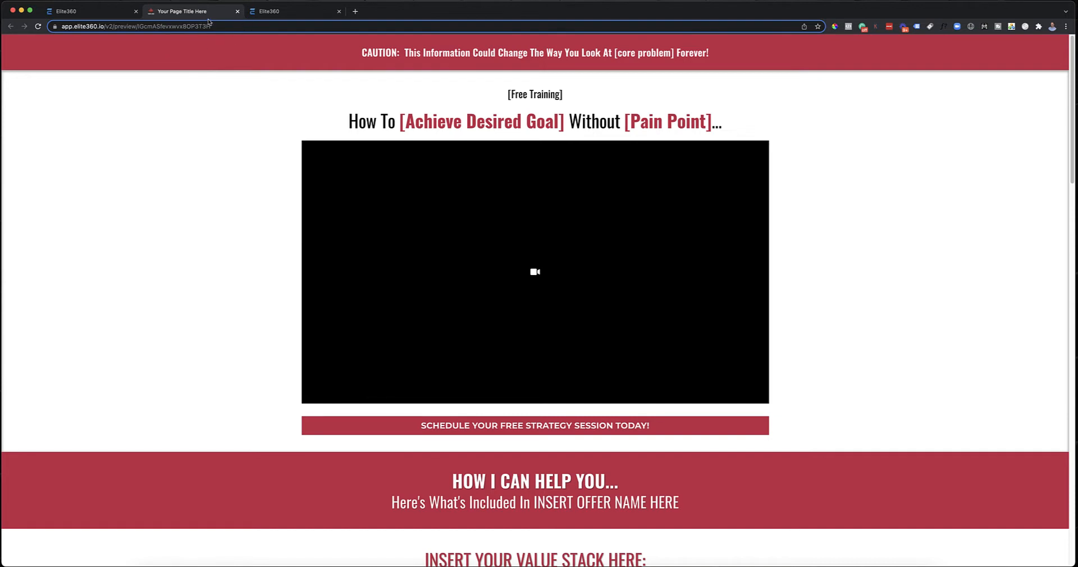
pyautogui.click(237, 11)
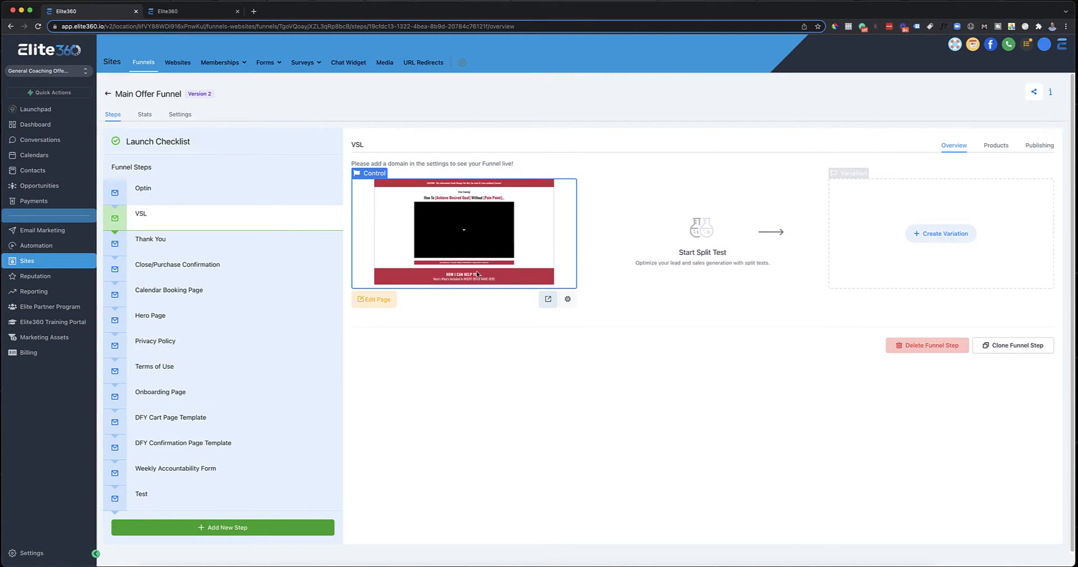
# Step: Open the VSL page for editing and select the CAUTION banner section above the headline
pyautogui.click(376, 298)
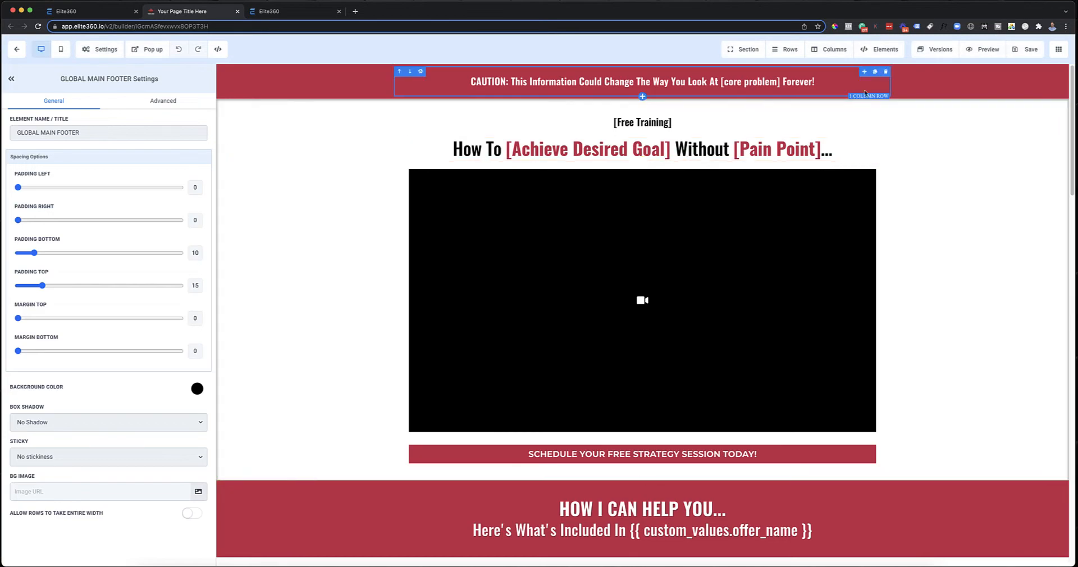
pyautogui.click(966, 79)
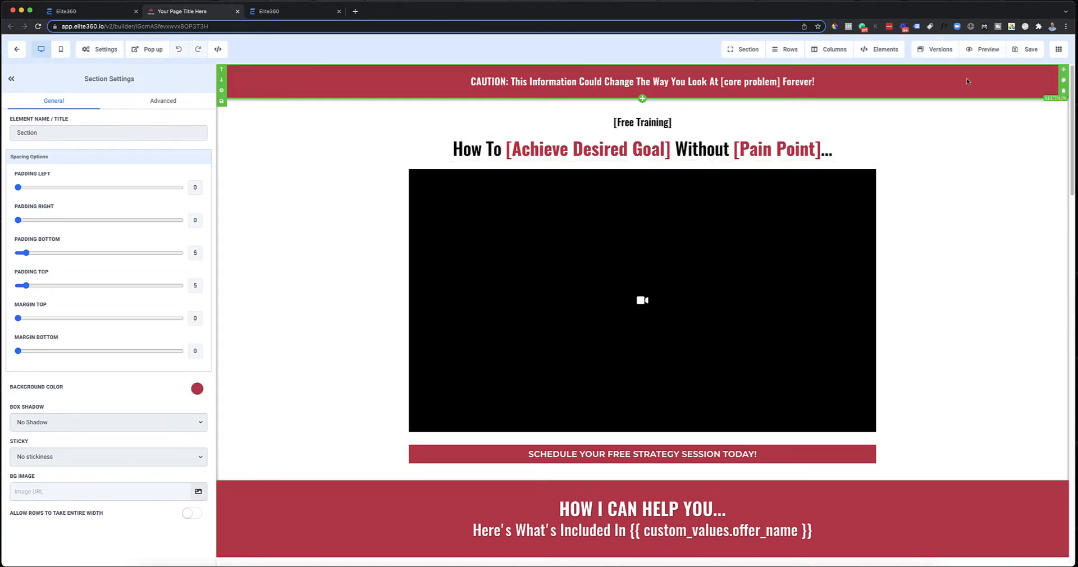
pyautogui.click(974, 167)
pyautogui.click(978, 85)
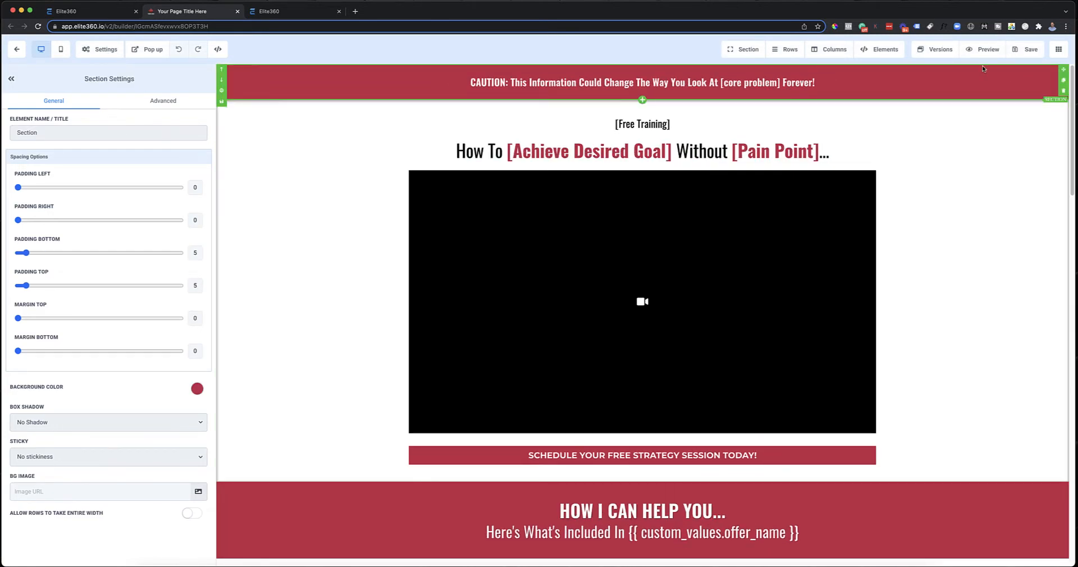
# Step: Set the CAUTION banner's background color to the palette's dark blue
pyautogui.click(197, 393)
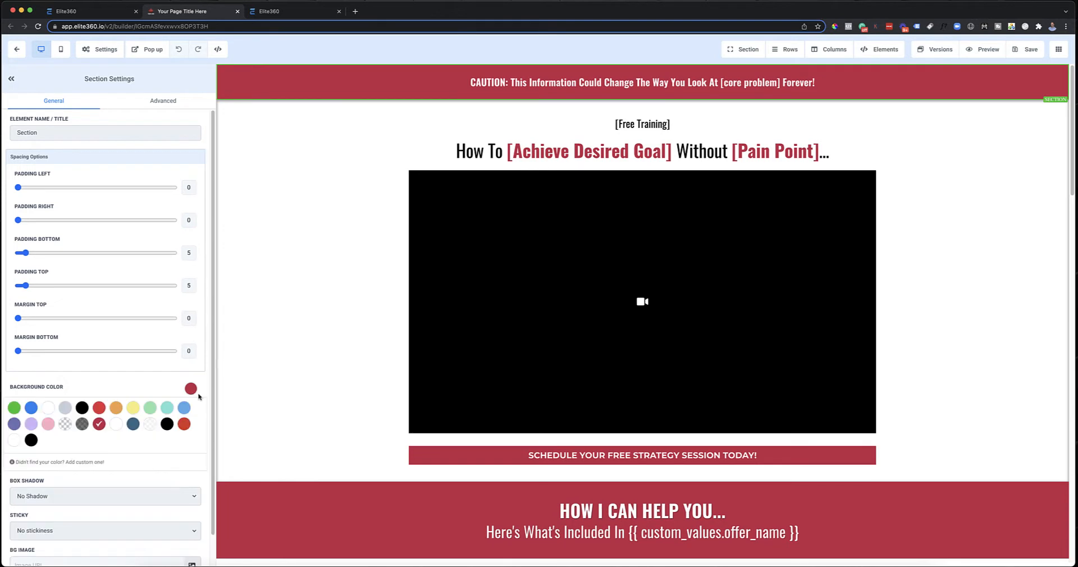
pyautogui.click(140, 425)
pyautogui.click(265, 337)
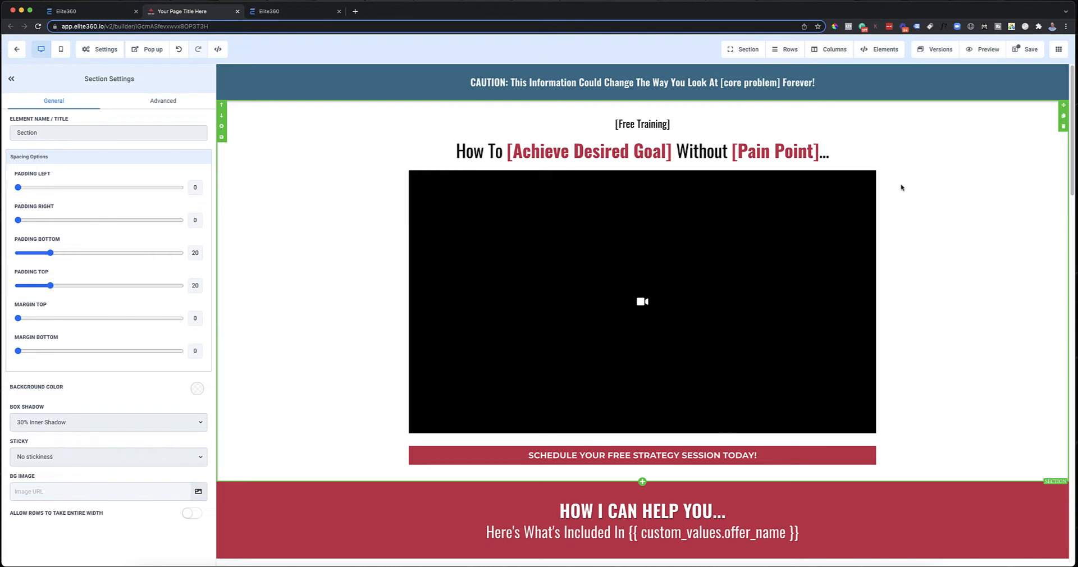
# Step: Compare the CAUTION banner's settings with the "How I Can Help You" section, and set the banner's background color to black
pyautogui.click(955, 88)
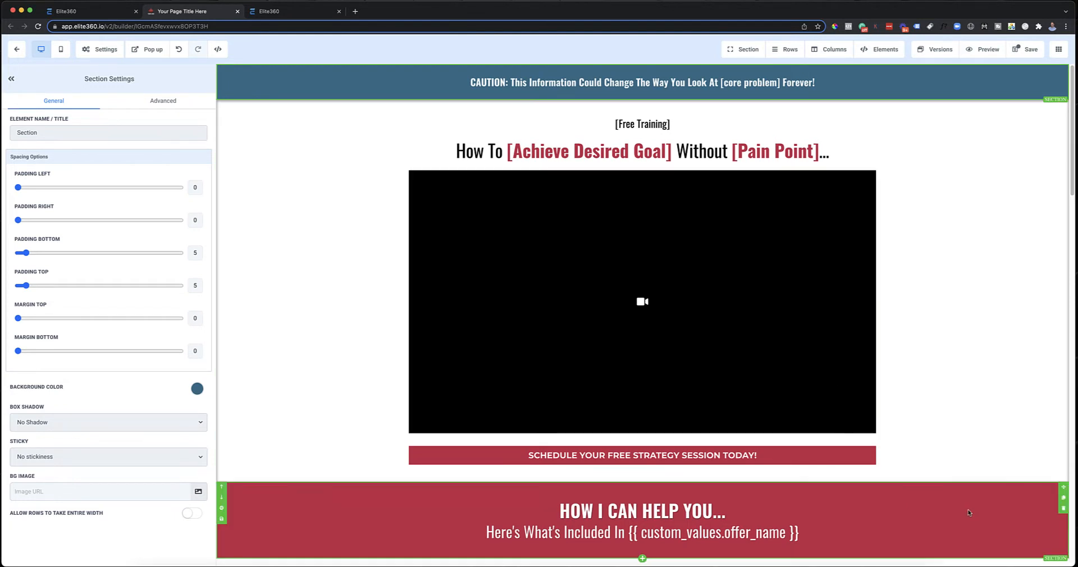
pyautogui.click(963, 526)
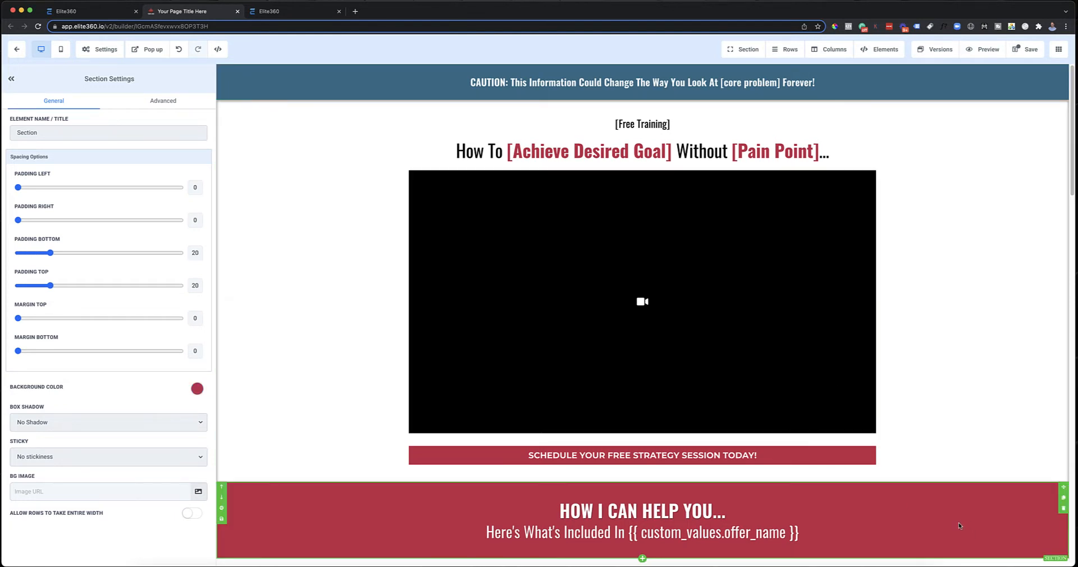
pyautogui.click(993, 93)
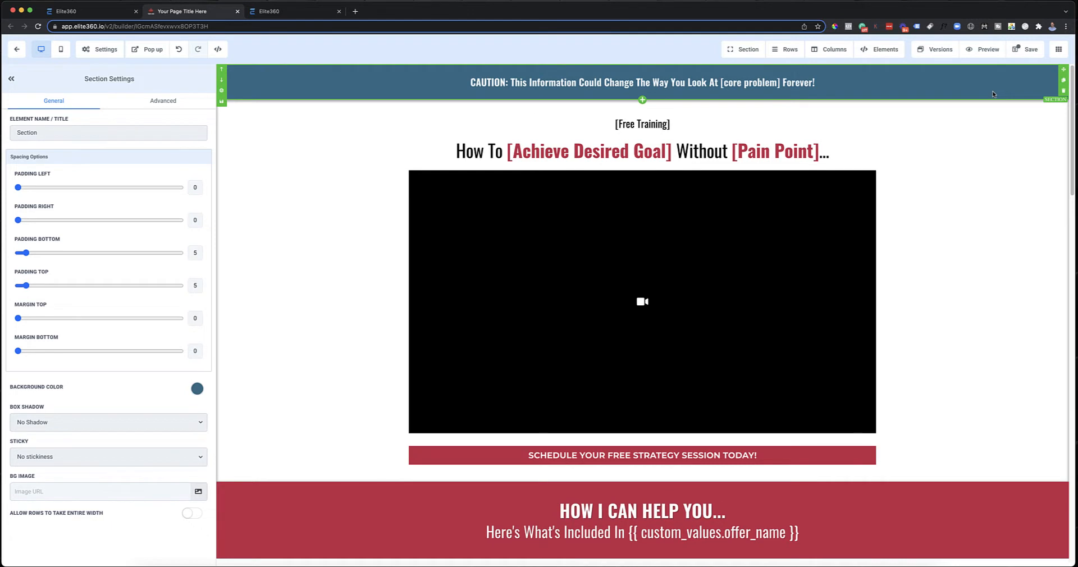
pyautogui.click(198, 388)
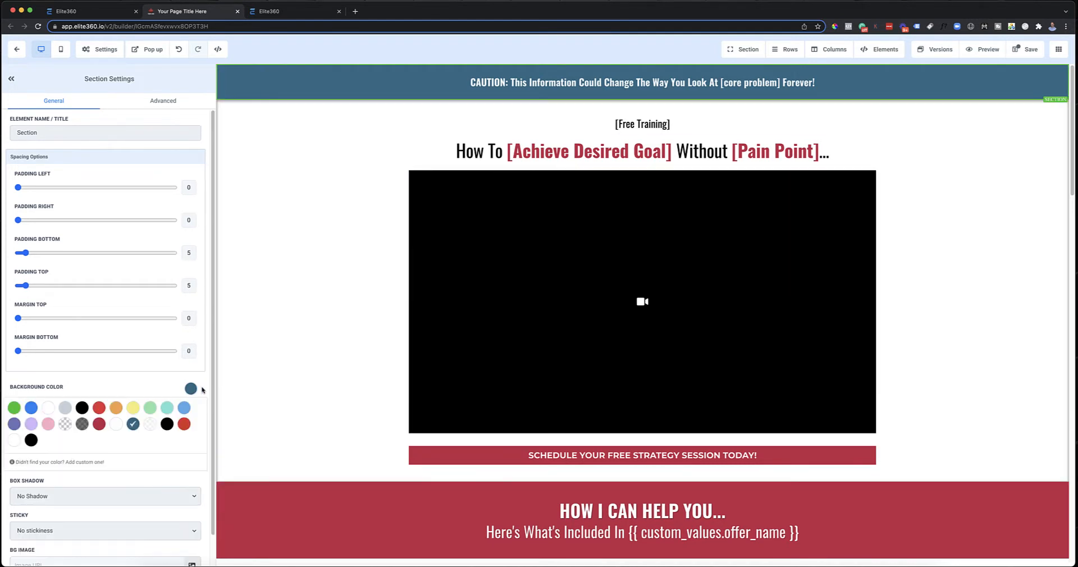
pyautogui.click(168, 426)
# Step: Add a custom dark grey color to the palette and use it as the CAUTION banner's background
pyautogui.scroll(-1, 166, 455)
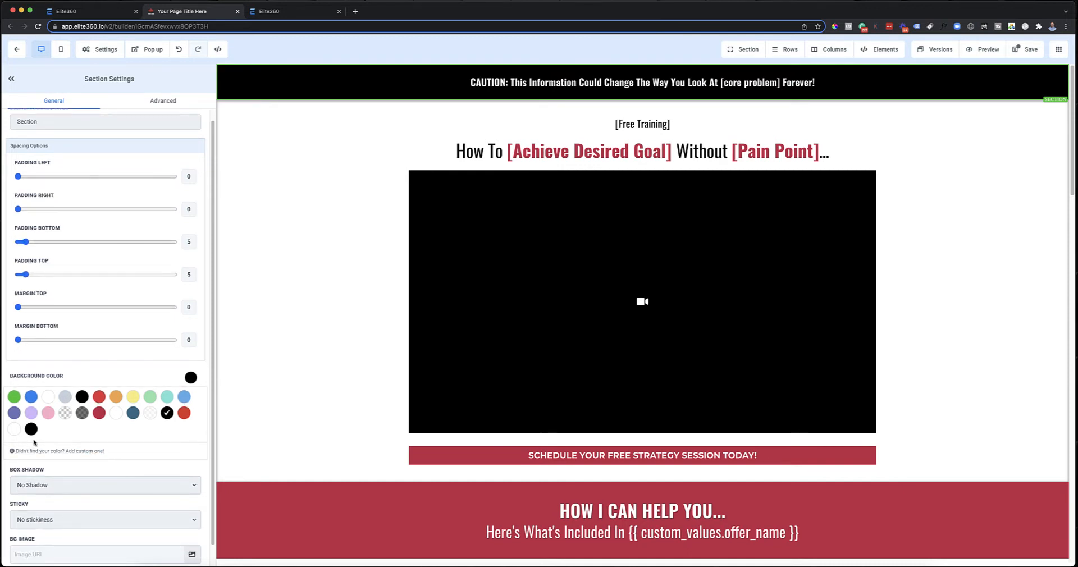
pyautogui.click(65, 452)
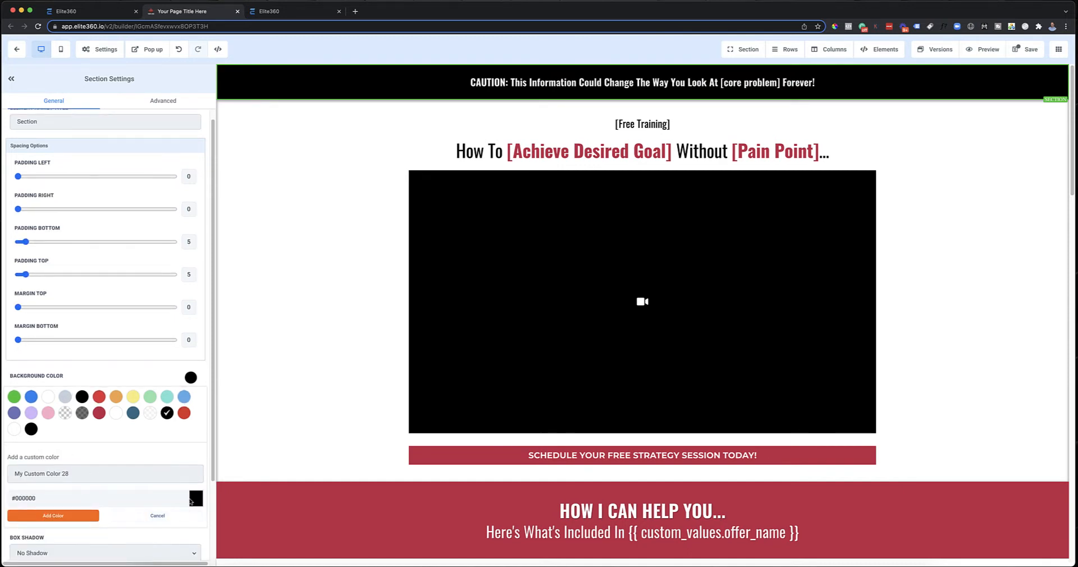
pyautogui.click(195, 498)
pyautogui.scroll(-5, 178, 472)
pyautogui.moveTo(40, 403); pyautogui.dragTo(12, 403)
pyautogui.click(73, 509)
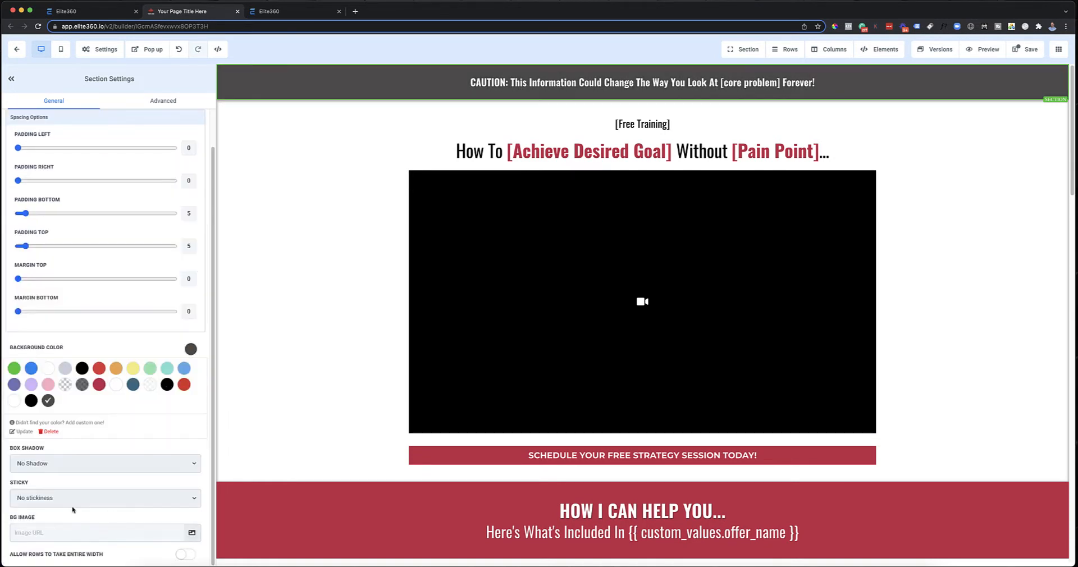
pyautogui.click(980, 263)
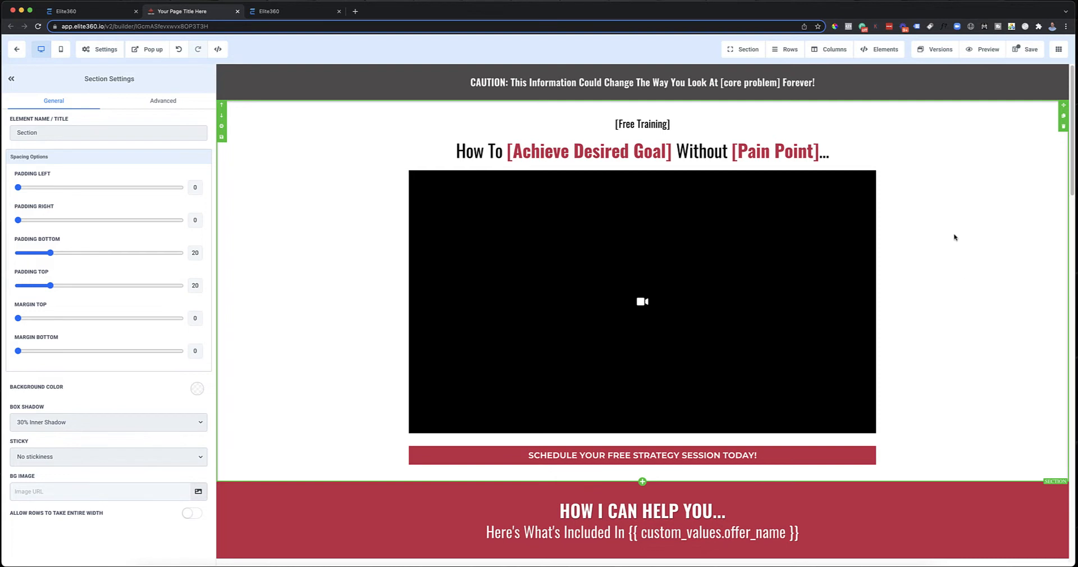
# Step: Set the CAUTION banner's background color to light yellow and check the white text against it
pyautogui.click(1031, 85)
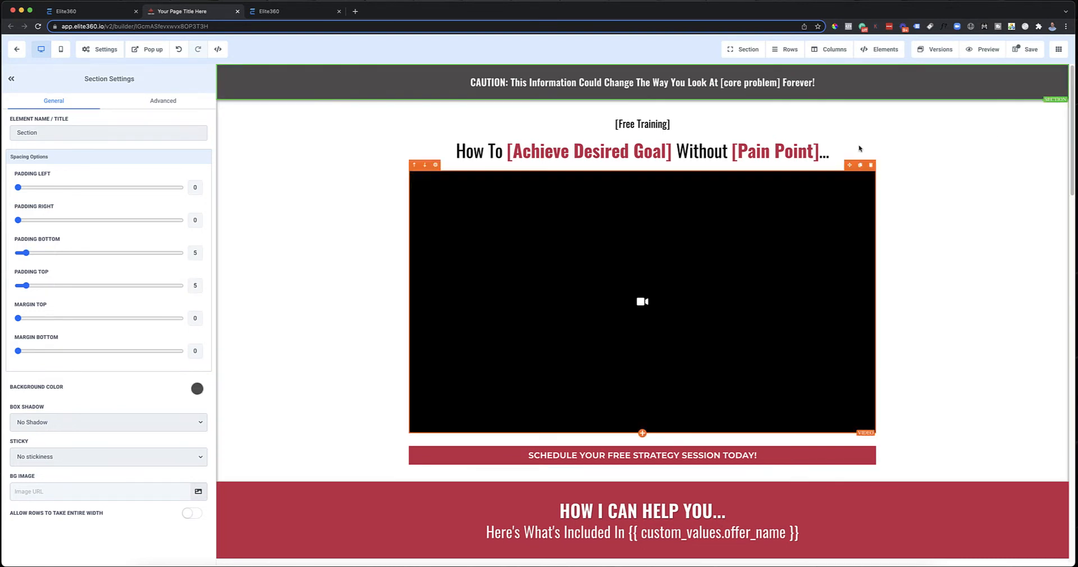
pyautogui.click(197, 388)
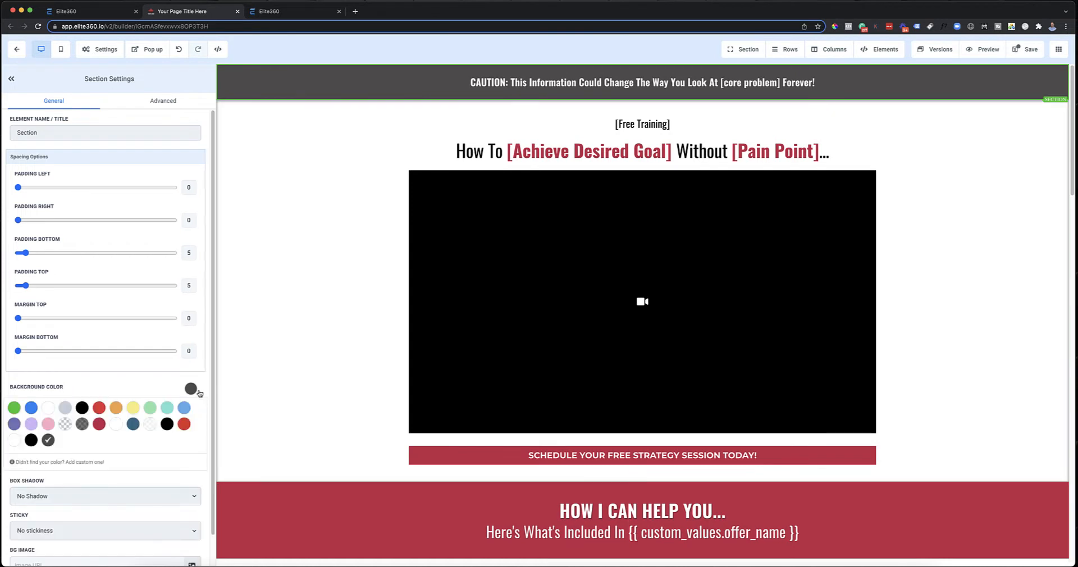
pyautogui.click(133, 408)
pyautogui.click(1018, 244)
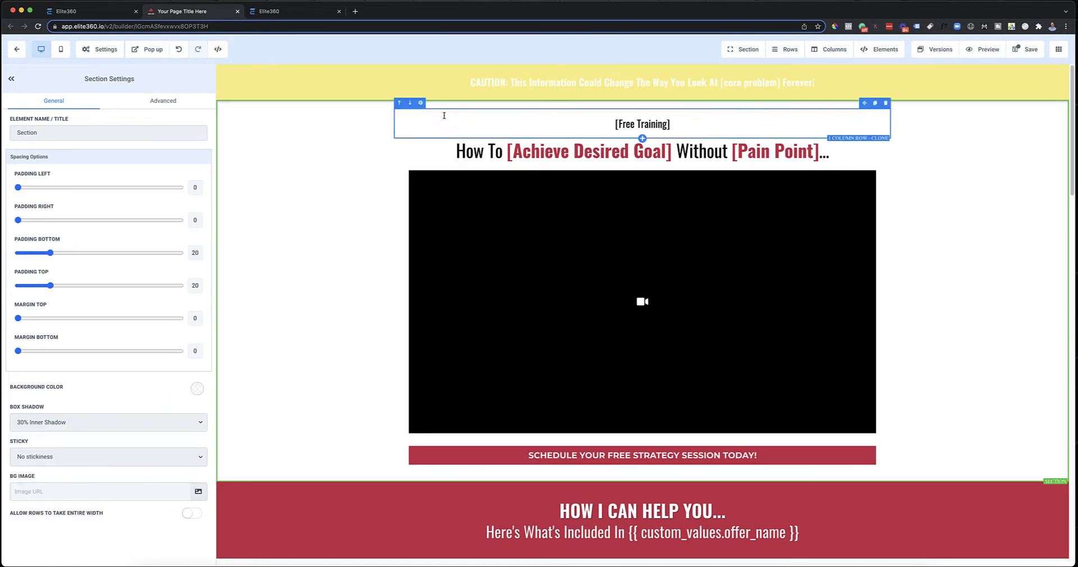
pyautogui.click(622, 81)
pyautogui.click(940, 156)
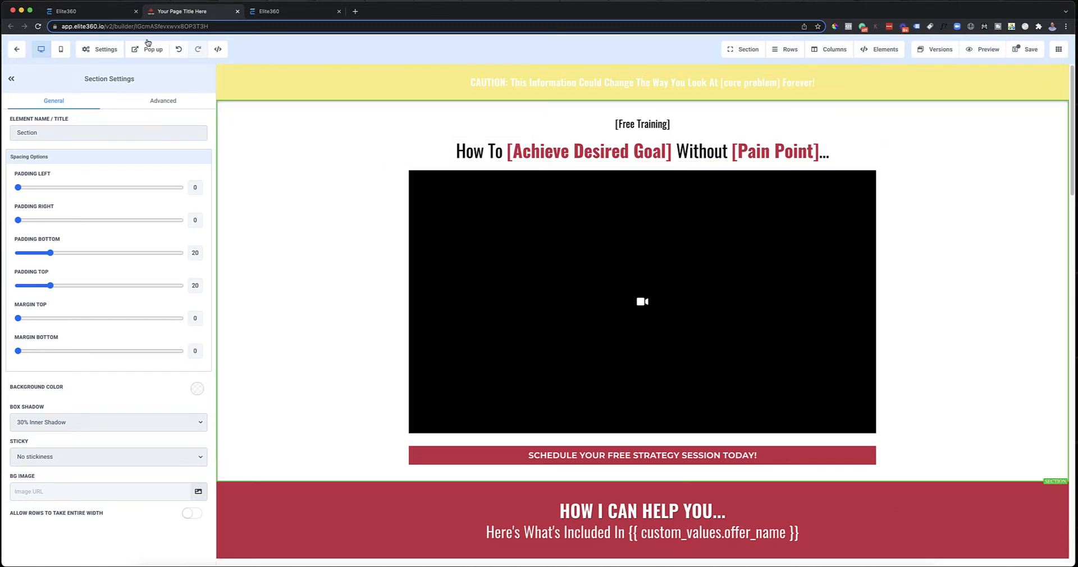
# Step: Undo all the background color changes made to the CAUTION banner and look over the sections below
pyautogui.click(177, 53)
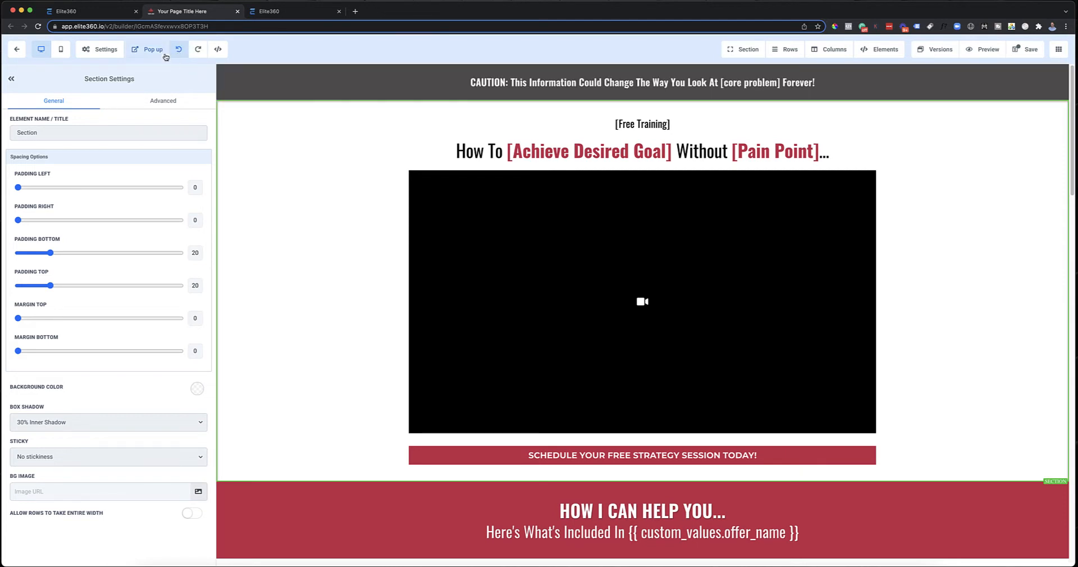
pyautogui.click(178, 51)
pyautogui.click(178, 51)
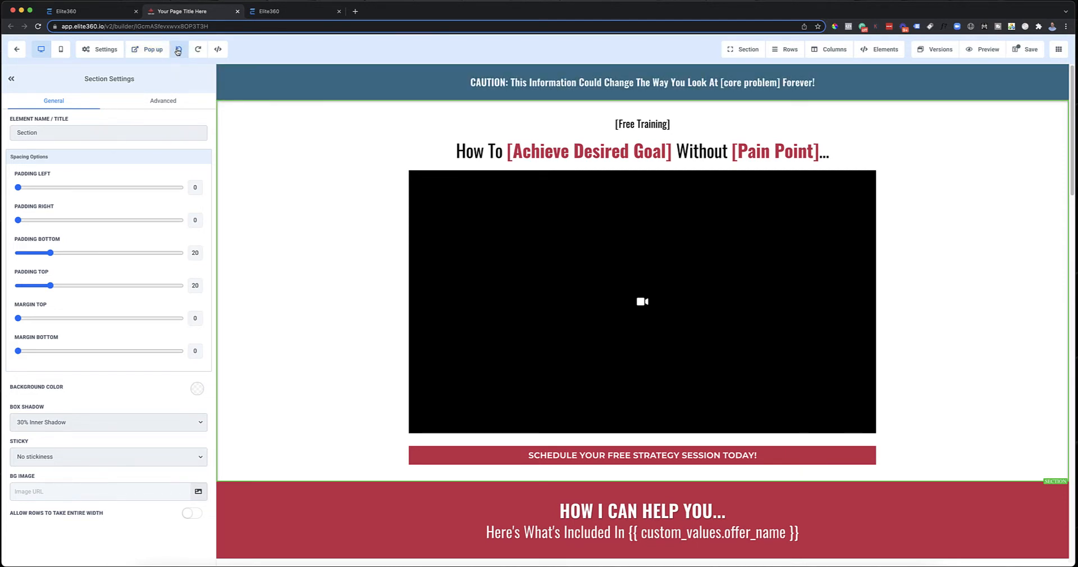
pyautogui.click(177, 52)
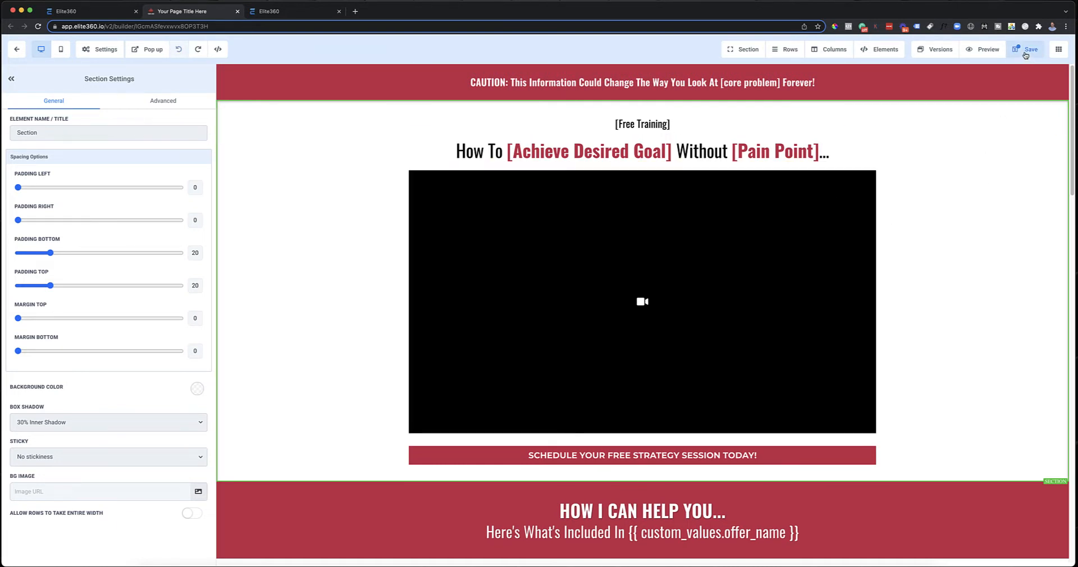
pyautogui.scroll(-4, 994, 127)
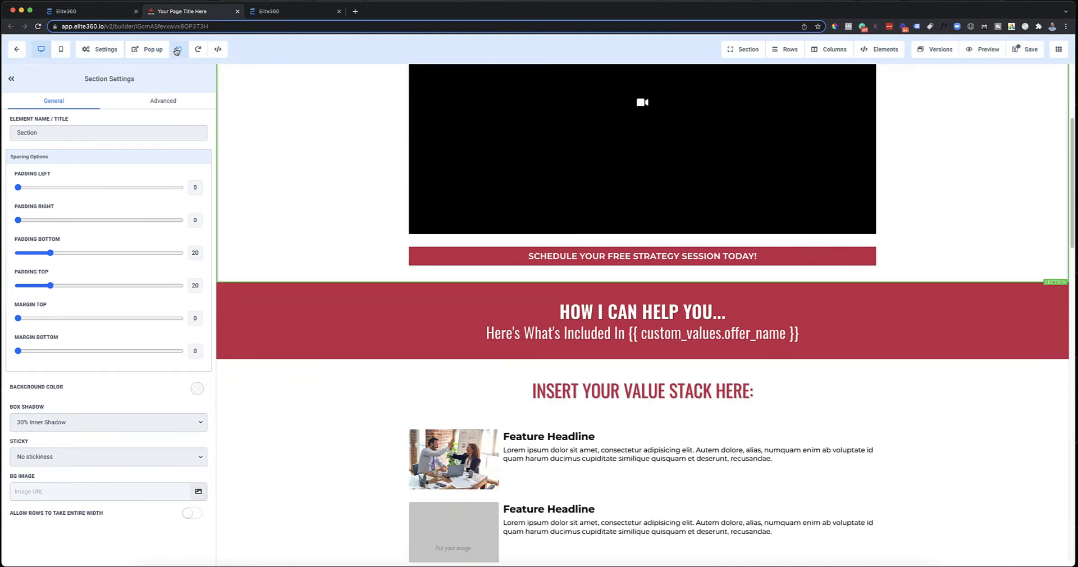
pyautogui.scroll(-2, 994, 132)
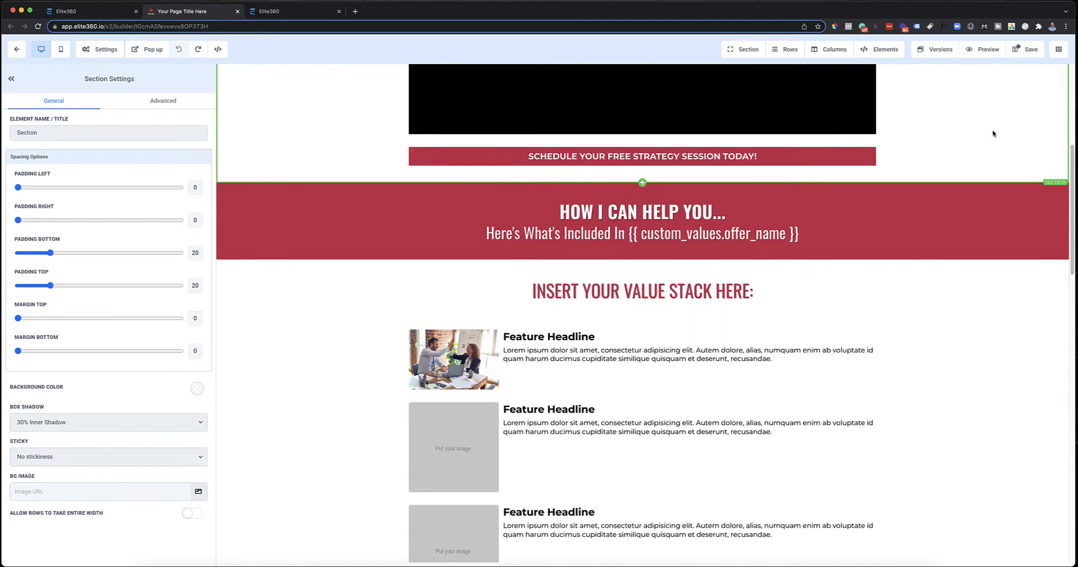
# Step: Save the page and set the video section's background color to the custom dark grey
pyautogui.scroll(6, 1020, 76)
pyautogui.click(1026, 50)
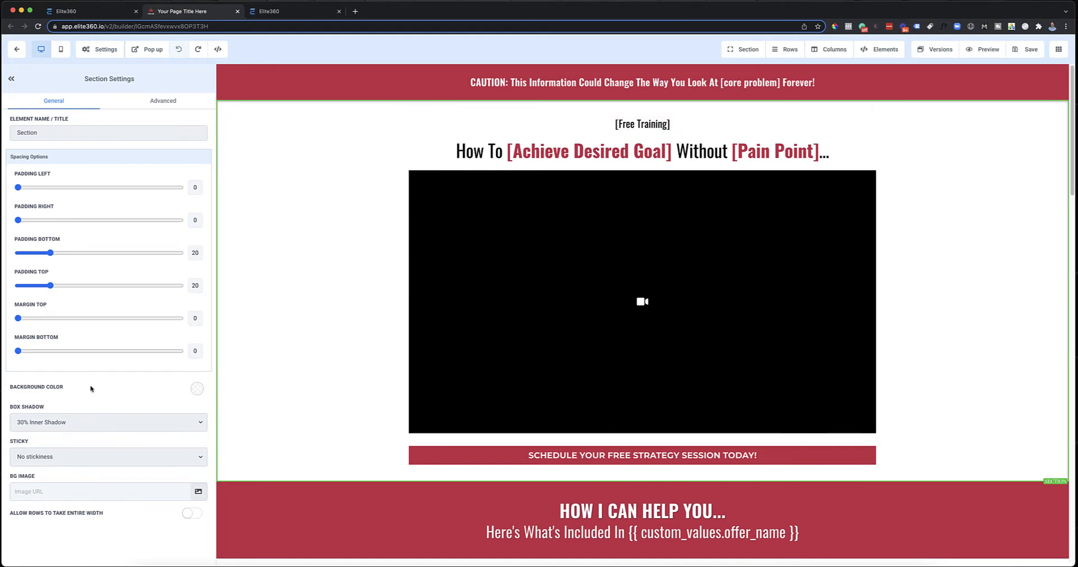
pyautogui.click(196, 388)
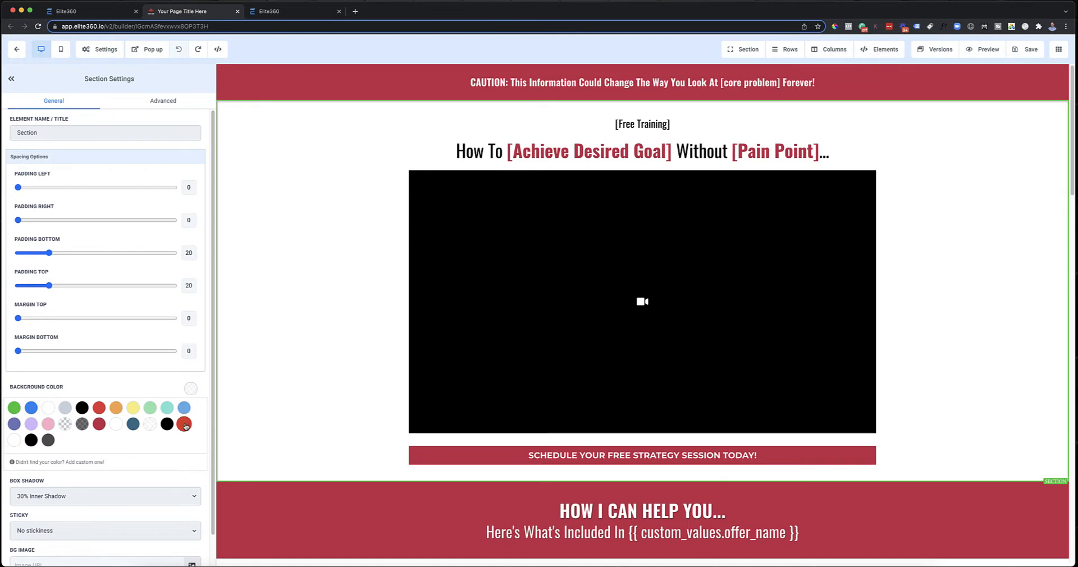
pyautogui.click(48, 442)
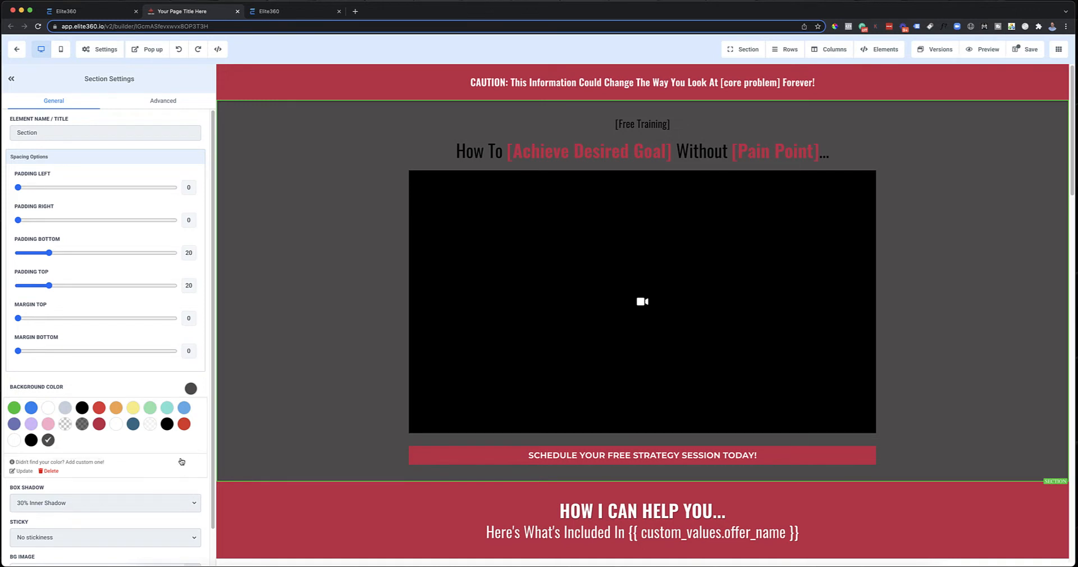
# Step: Search Pixabay for "business" and use the night city skyline architecture-1868667_150.jpg as the video section's background image
pyautogui.scroll(-1, 160, 413)
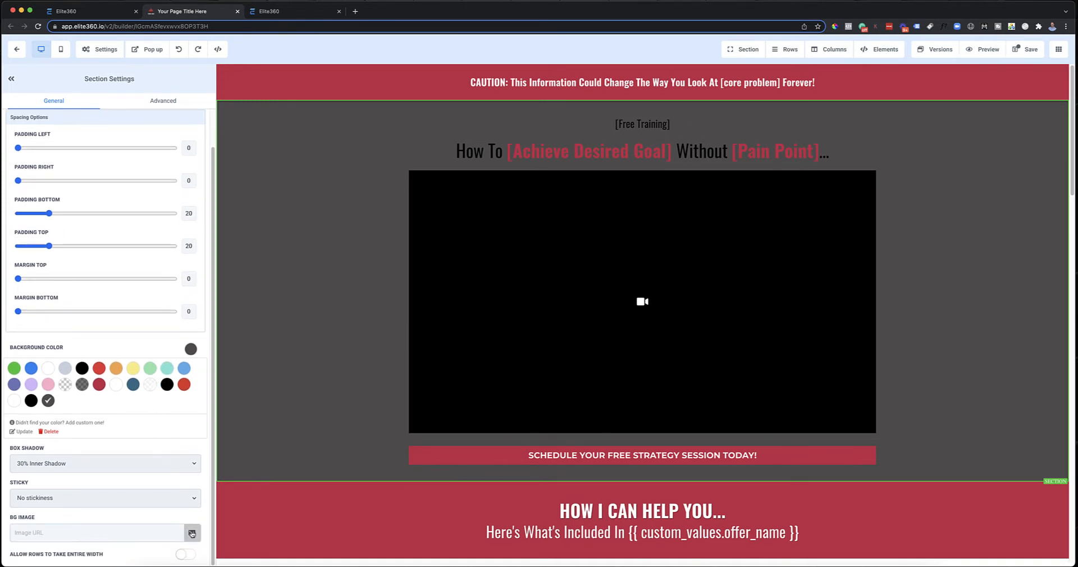
pyautogui.moveTo(36, 520); pyautogui.dragTo(8, 517)
pyautogui.click(192, 532)
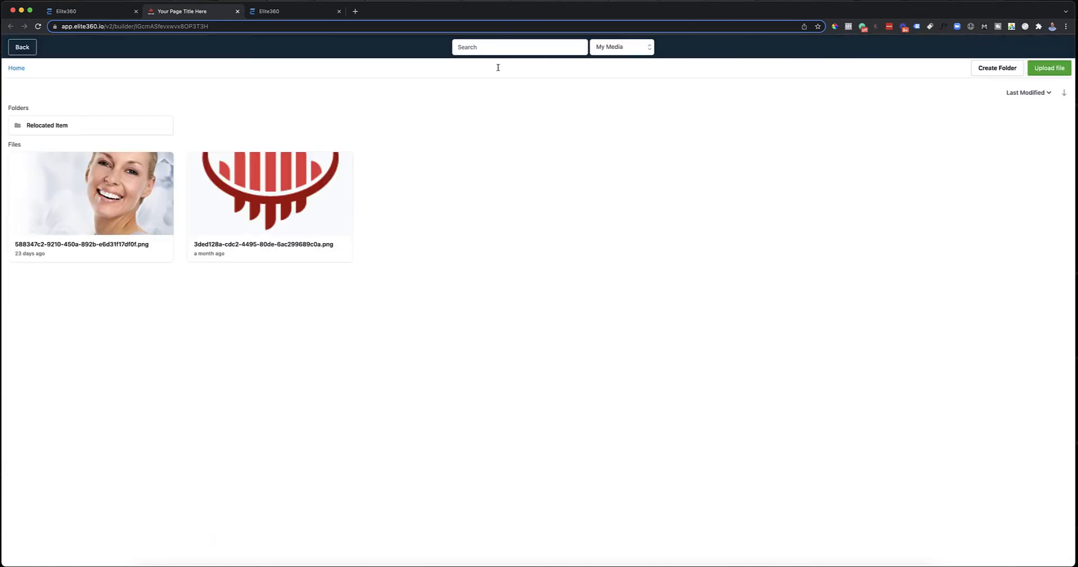
pyautogui.click(577, 46)
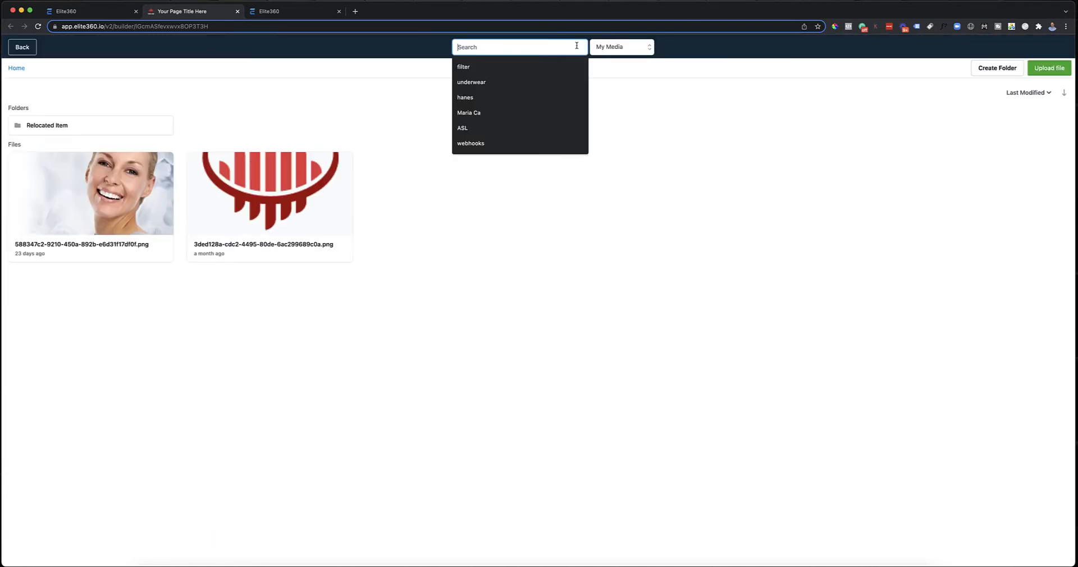
pyautogui.write('business')
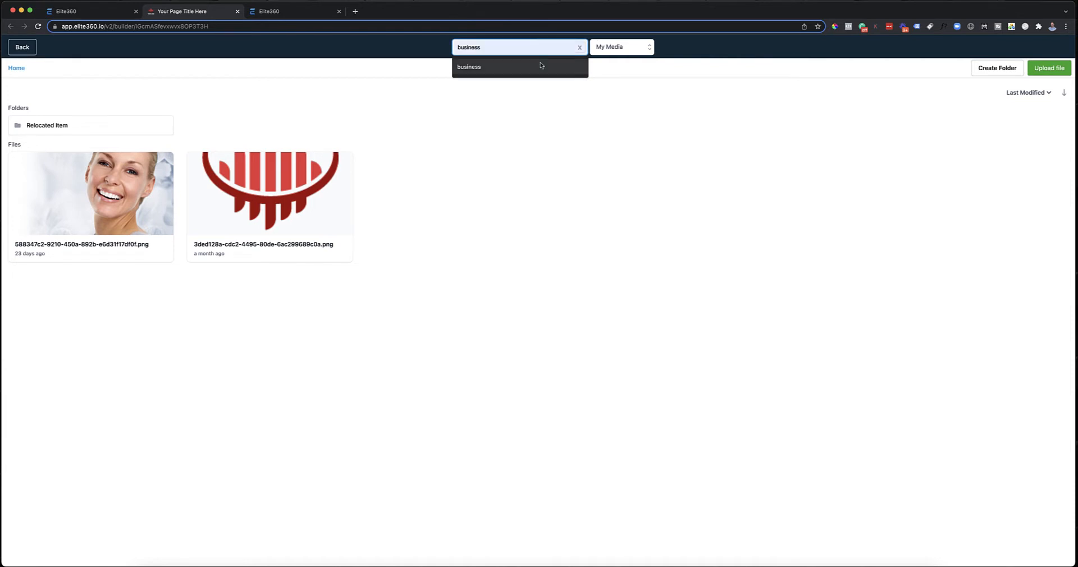
pyautogui.click(546, 68)
pyautogui.click(636, 54)
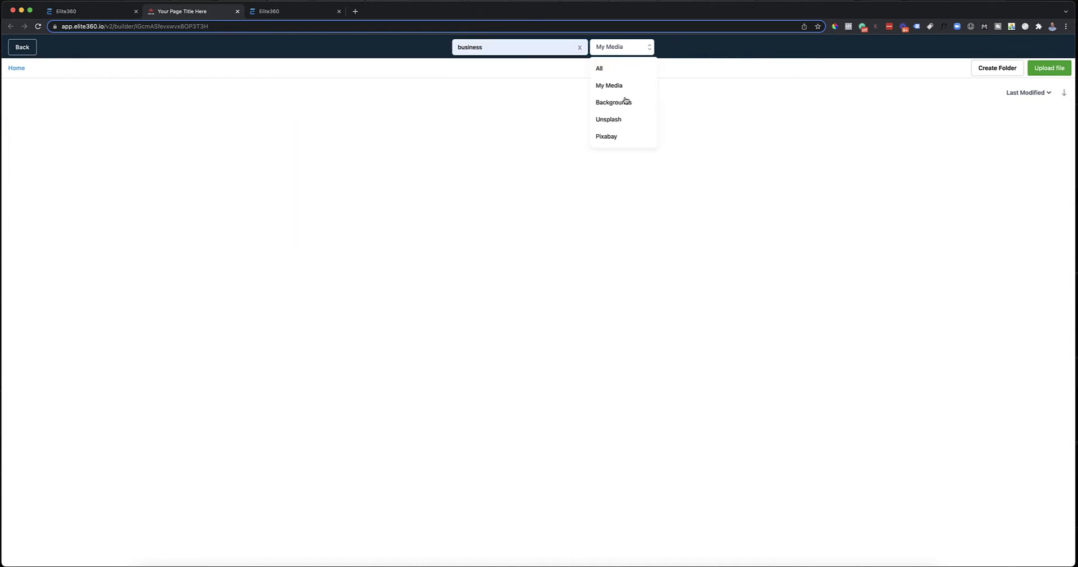
pyautogui.click(625, 136)
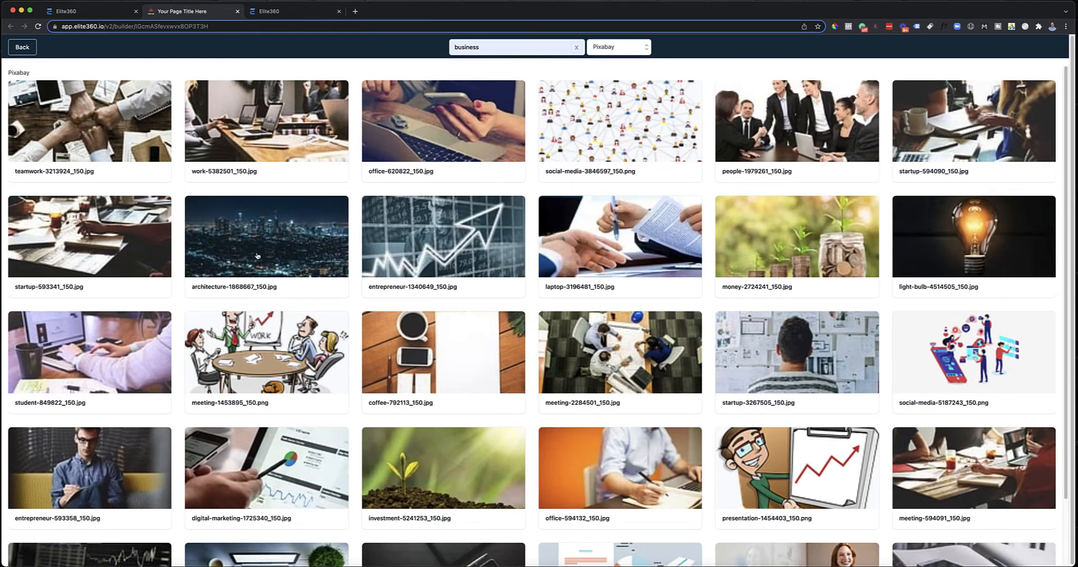
pyautogui.click(282, 244)
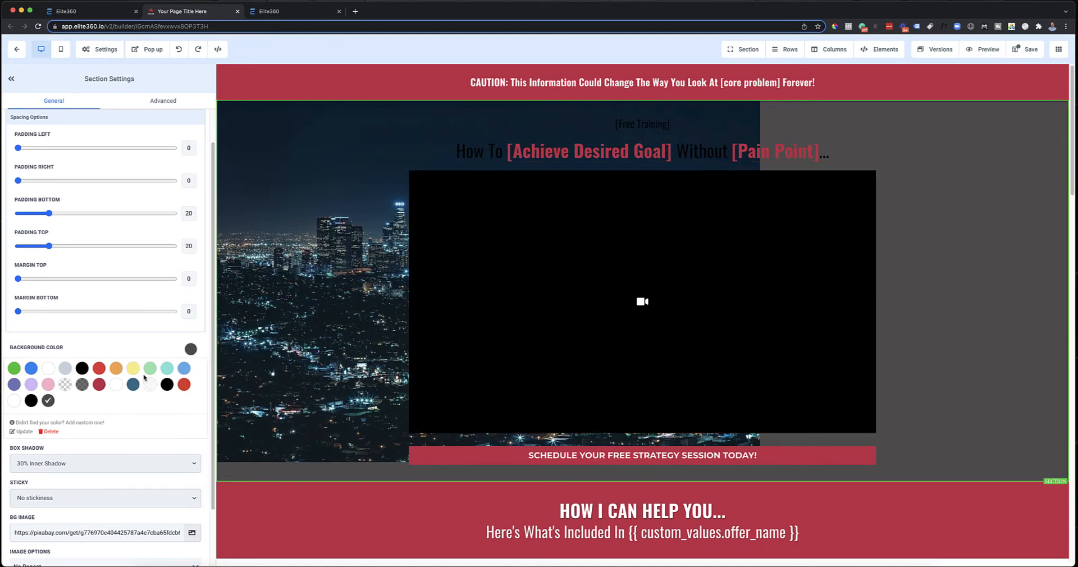
# Step: Make the video section's background color transparent and set its image option to Fill 100% Width
pyautogui.click(66, 384)
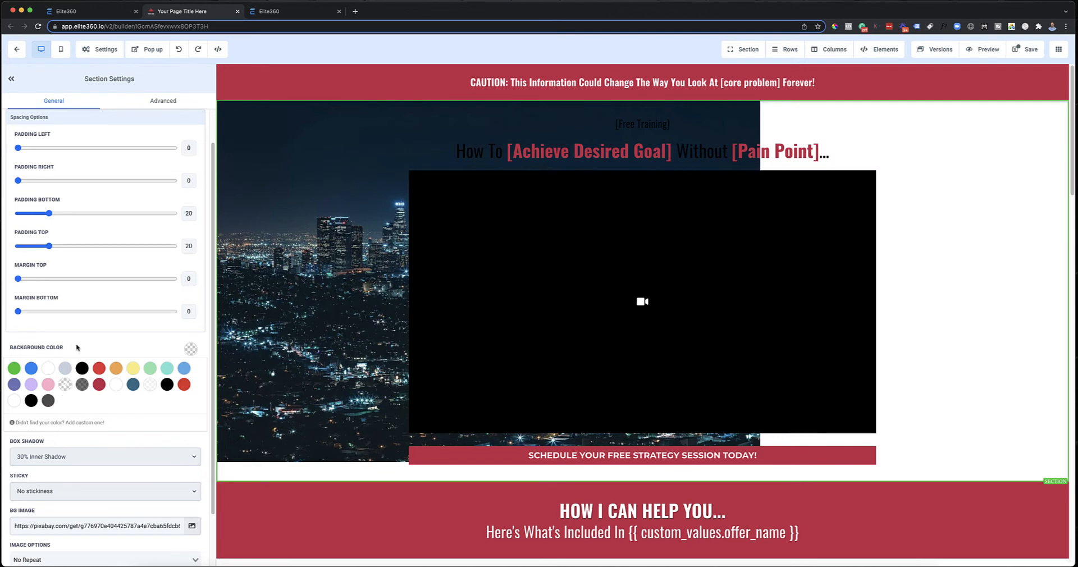
pyautogui.scroll(-1, 77, 348)
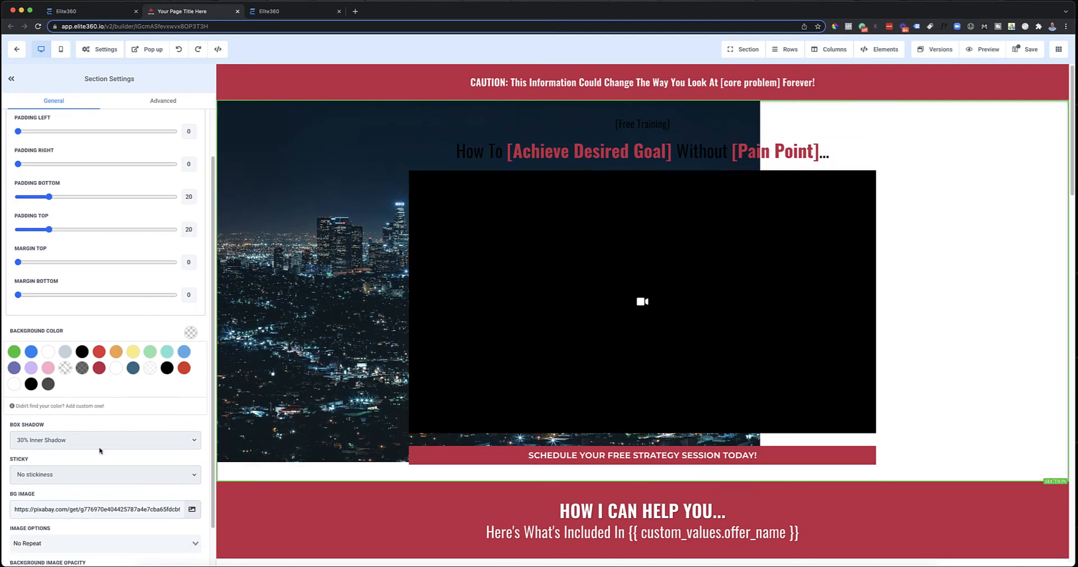
pyautogui.scroll(-2, 116, 482)
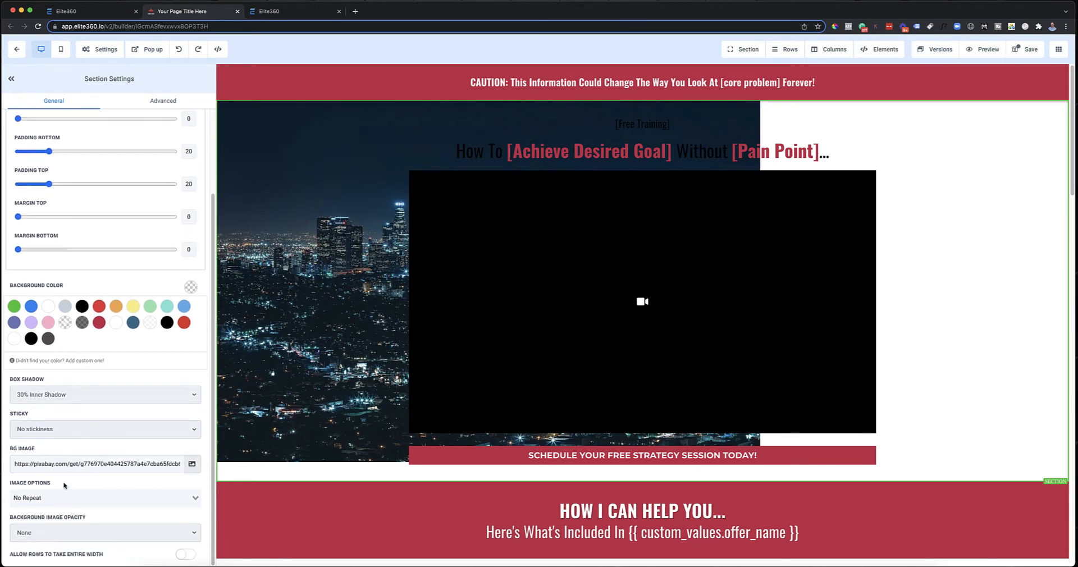
pyautogui.moveTo(65, 487); pyautogui.dragTo(1, 482)
pyautogui.click(42, 497)
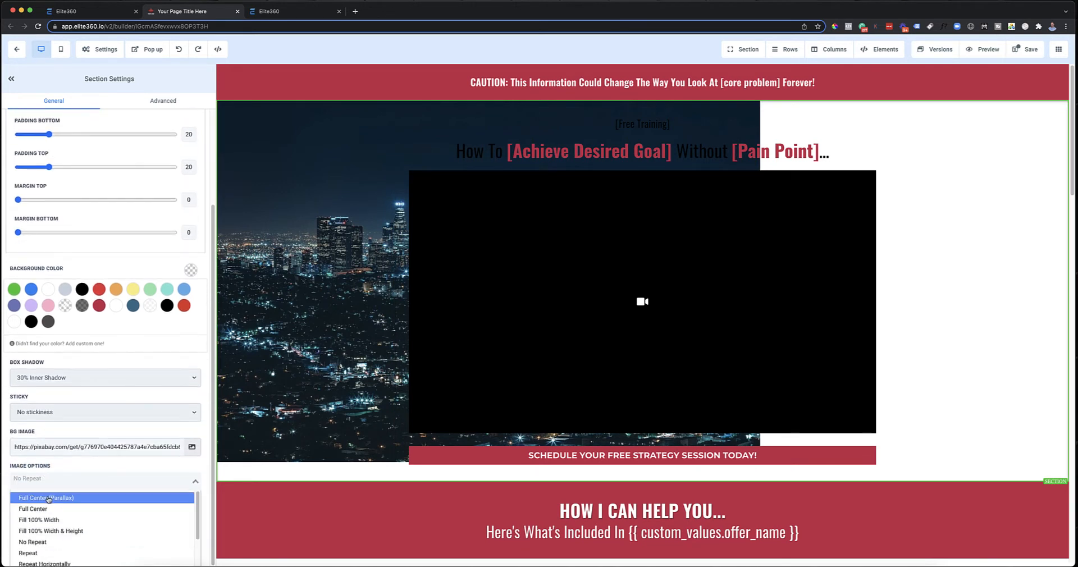
pyautogui.click(93, 519)
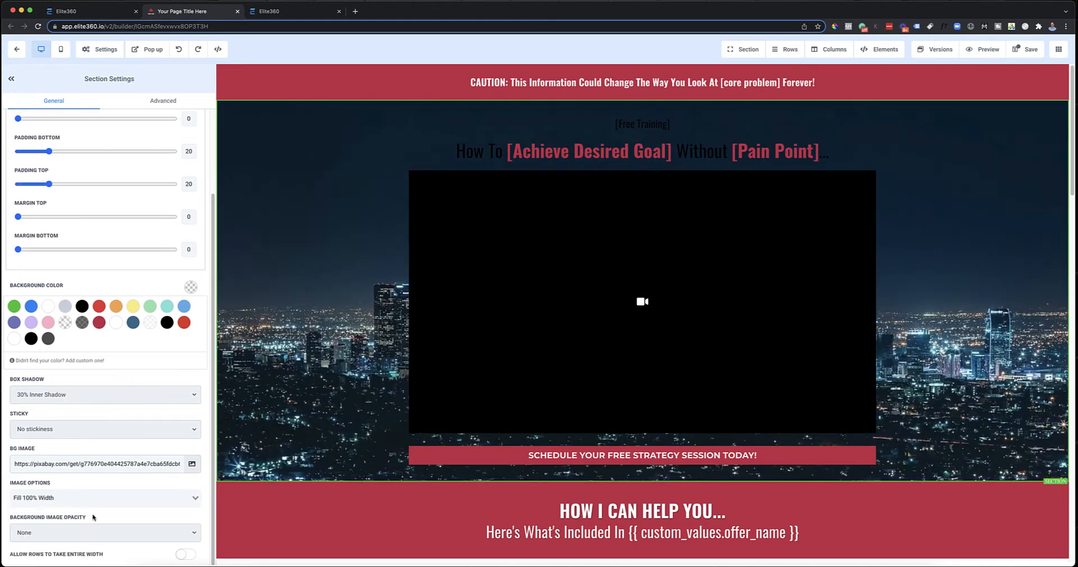
# Step: Set the video section's image option to Full Center (Parallax) and check how the background behaves while the page moves
pyautogui.click(87, 499)
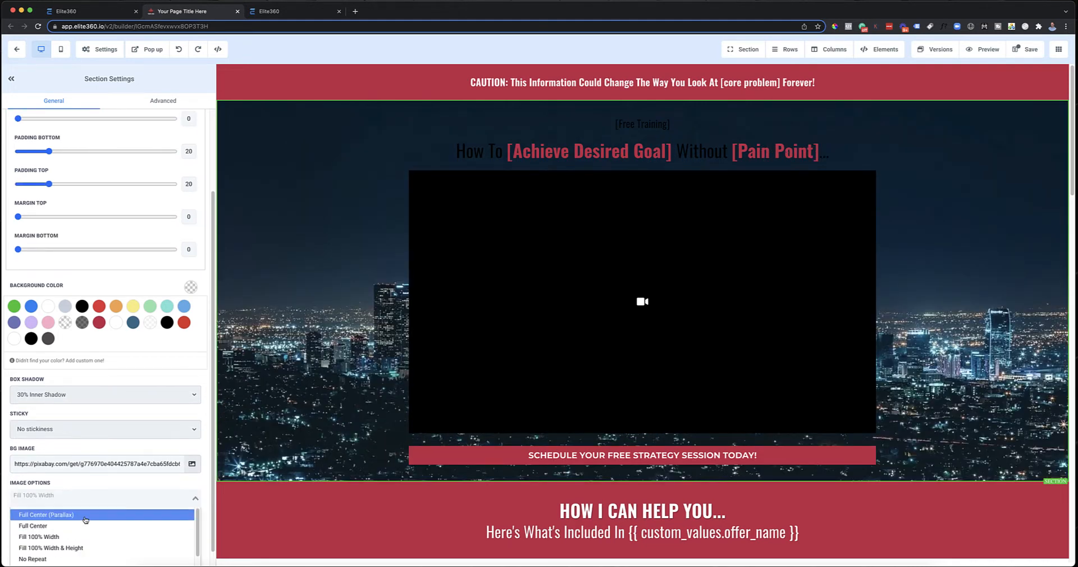
pyautogui.click(88, 515)
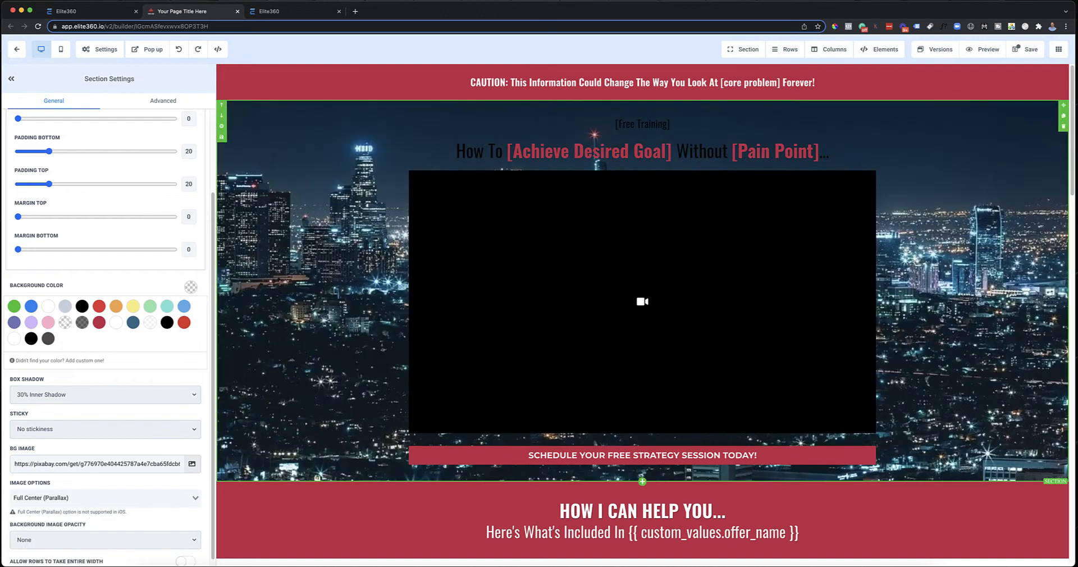
pyautogui.scroll(-2, 955, 304)
pyautogui.scroll(2, 963, 293)
pyautogui.scroll(-1, 956, 226)
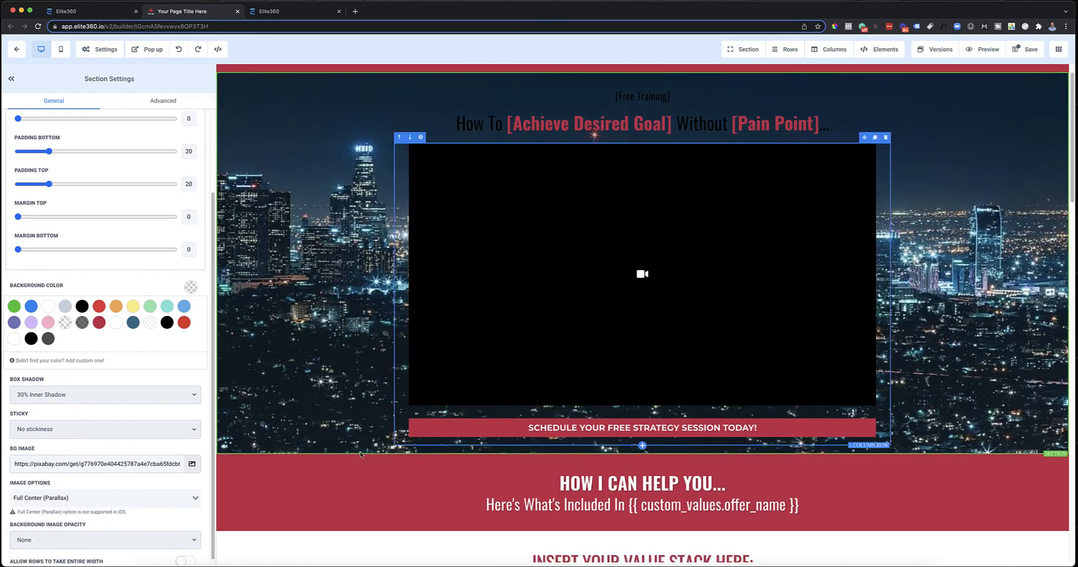
pyautogui.scroll(1, 935, 327)
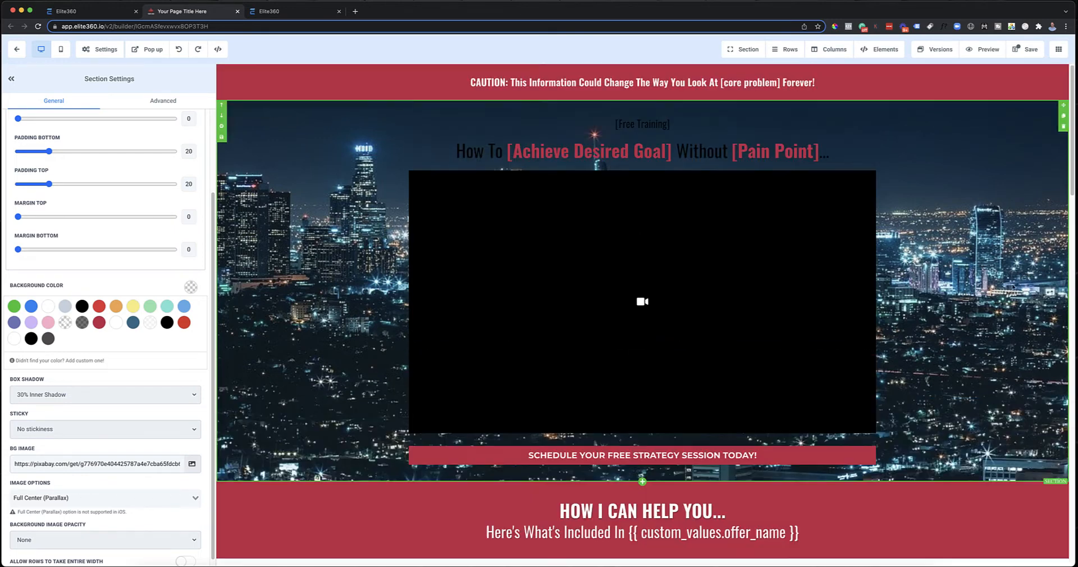
pyautogui.scroll(-5, 1009, 292)
pyautogui.scroll(5, 1009, 292)
# Step: Switch the video section's background image to Fill 100% Width and compare its movement with the parallax option
pyautogui.click(115, 498)
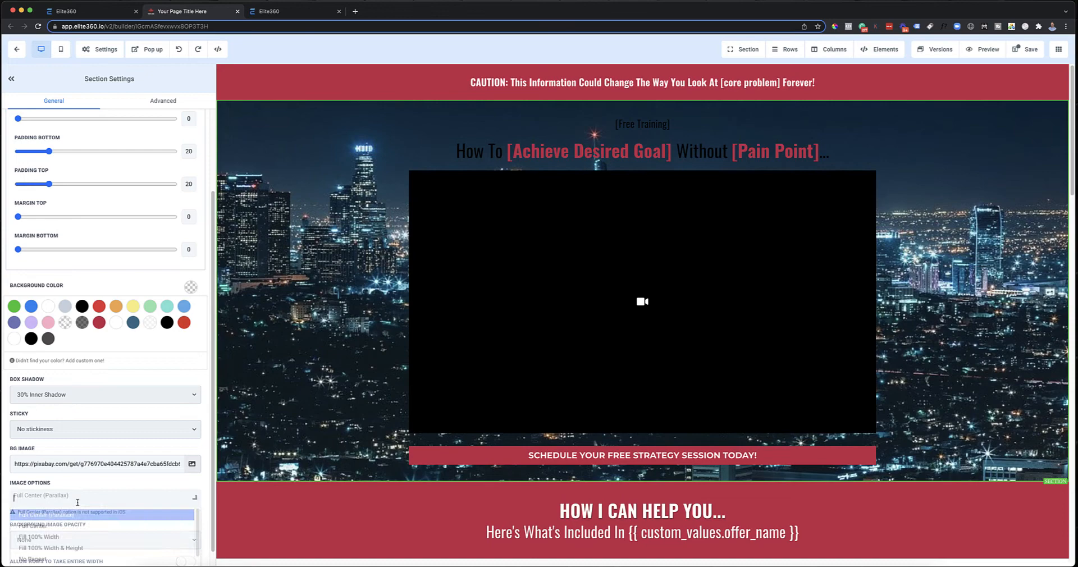
pyautogui.click(69, 540)
pyautogui.scroll(-4, 968, 305)
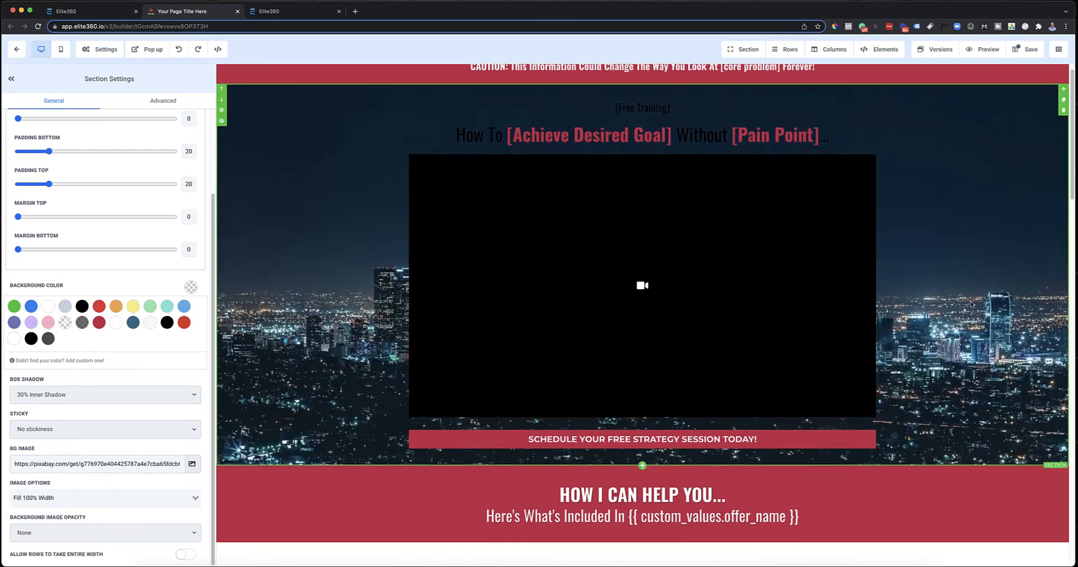
pyautogui.scroll(4, 968, 305)
# Step: Return the video section's background image to Full Center (Parallax) and review the effect against the sections below
pyautogui.click(96, 499)
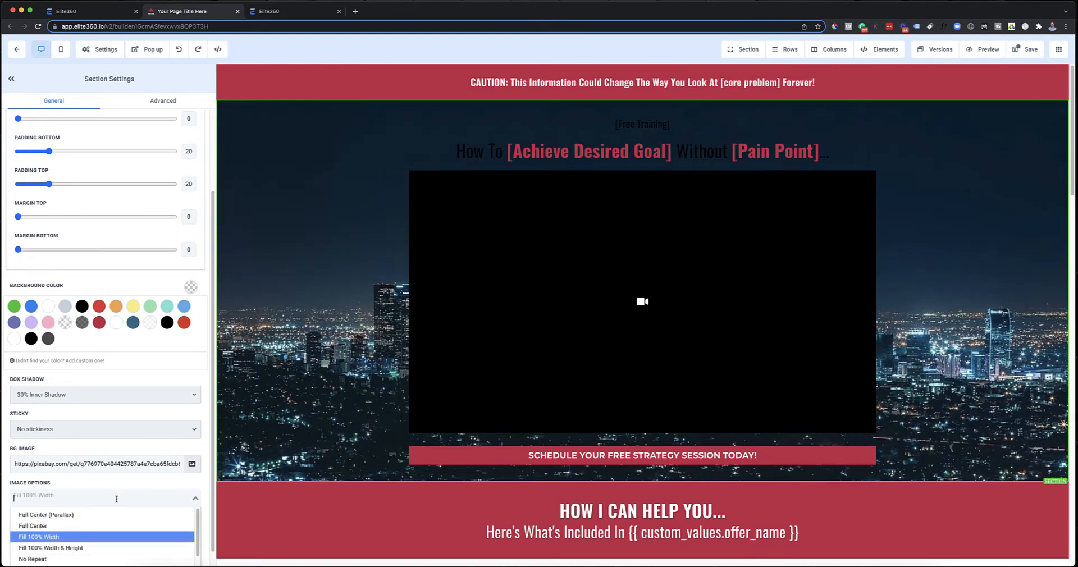
pyautogui.click(77, 515)
pyautogui.scroll(-3, 922, 312)
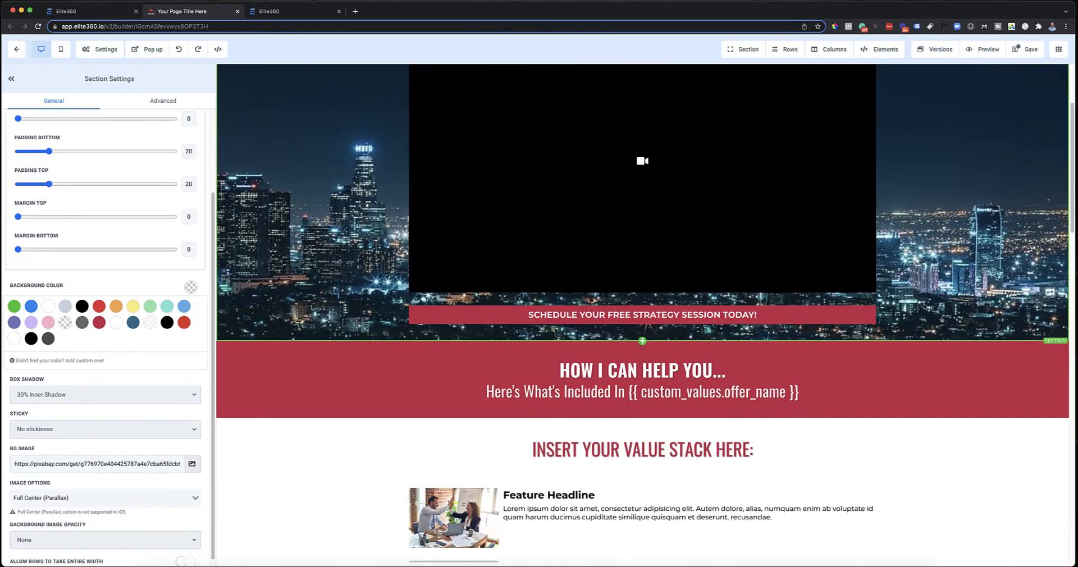
pyautogui.scroll(3, 921, 313)
pyautogui.scroll(-3, 921, 312)
pyautogui.scroll(3, 921, 313)
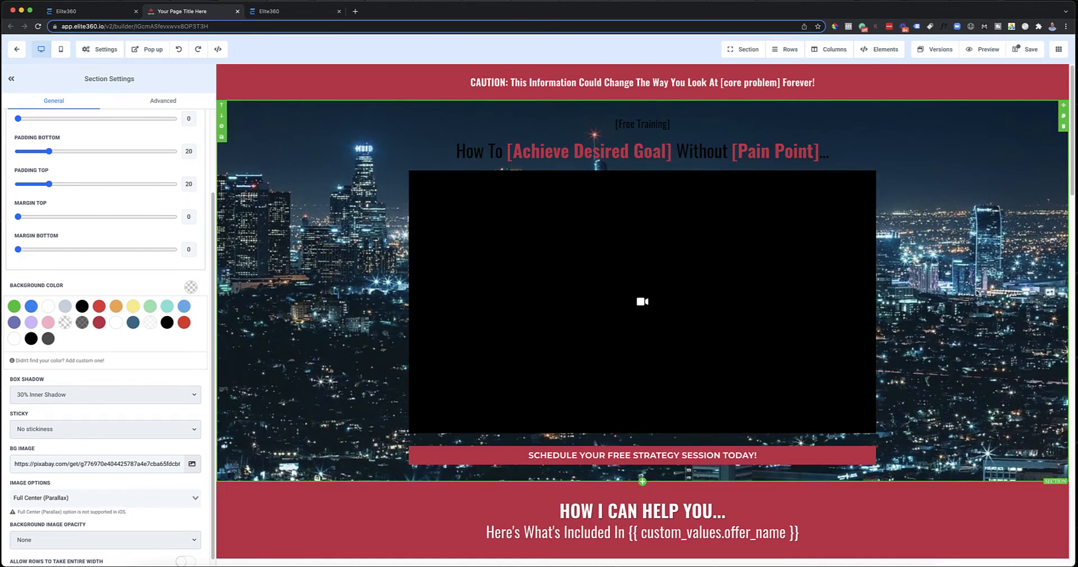
# Step: Examine the text color options of the [Free Training] headline, including its bold text color palette
pyautogui.click(664, 128)
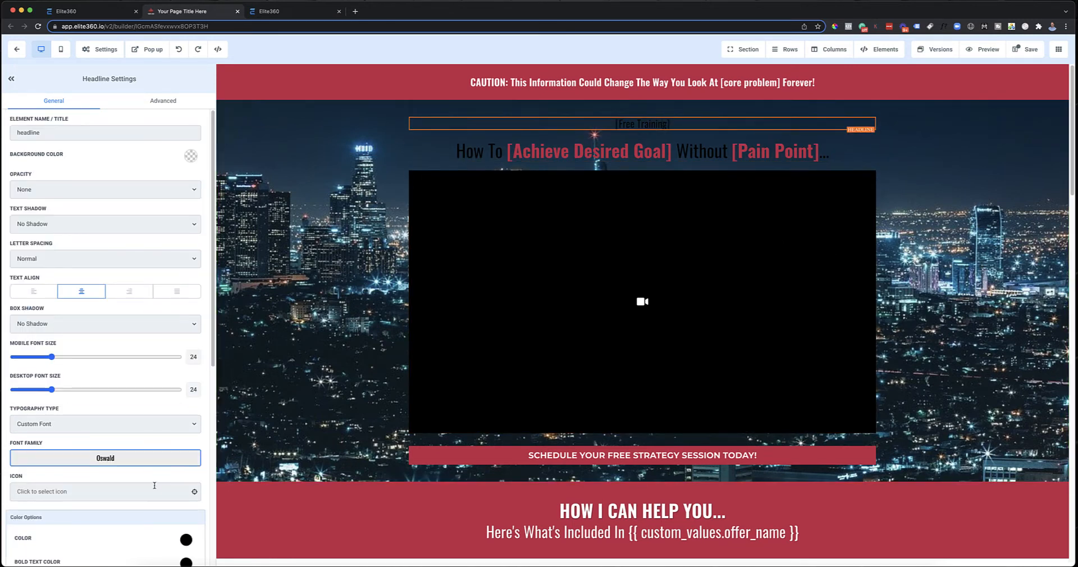
pyautogui.scroll(-3, 153, 492)
pyautogui.scroll(-1, 161, 474)
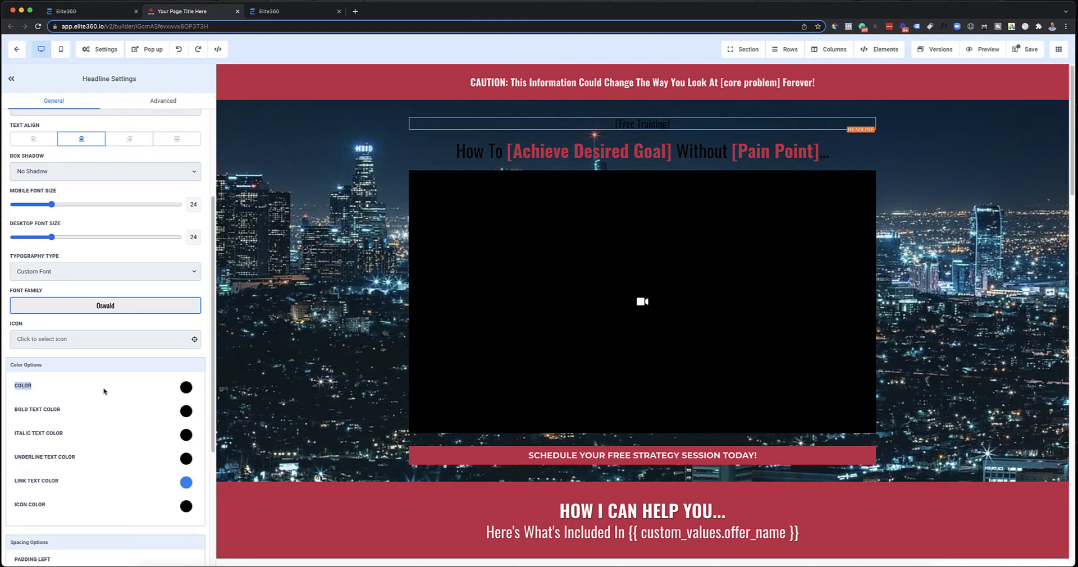
pyautogui.click(42, 411)
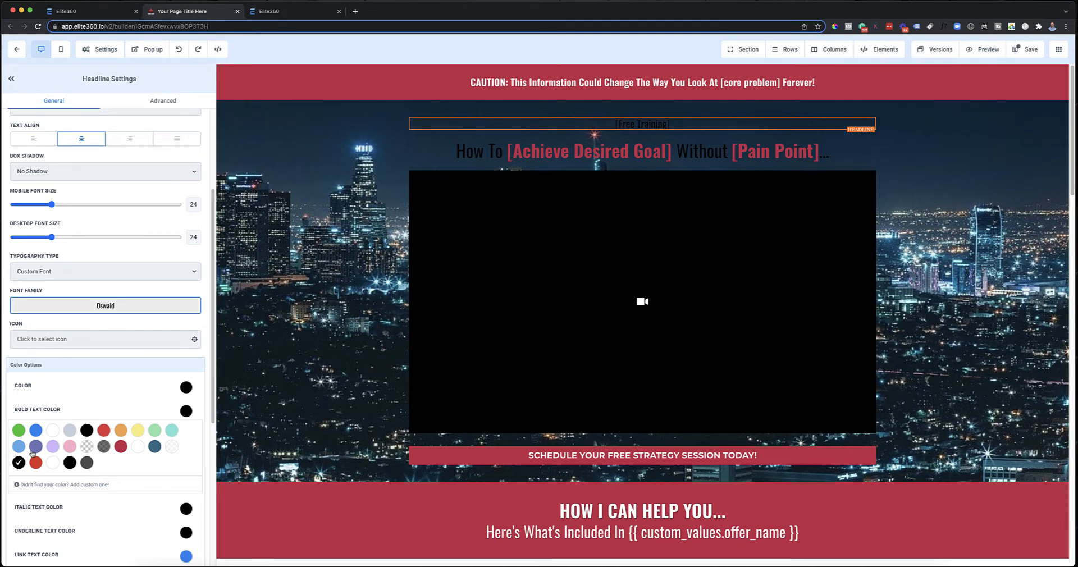
pyautogui.click(96, 394)
pyautogui.click(248, 437)
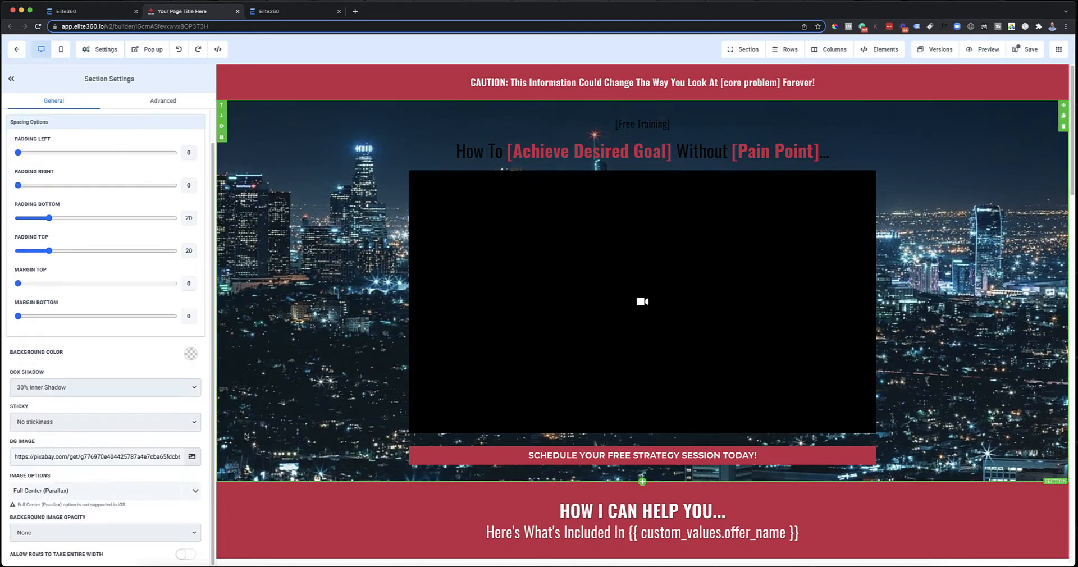
pyautogui.click(630, 126)
pyautogui.scroll(-4, 70, 421)
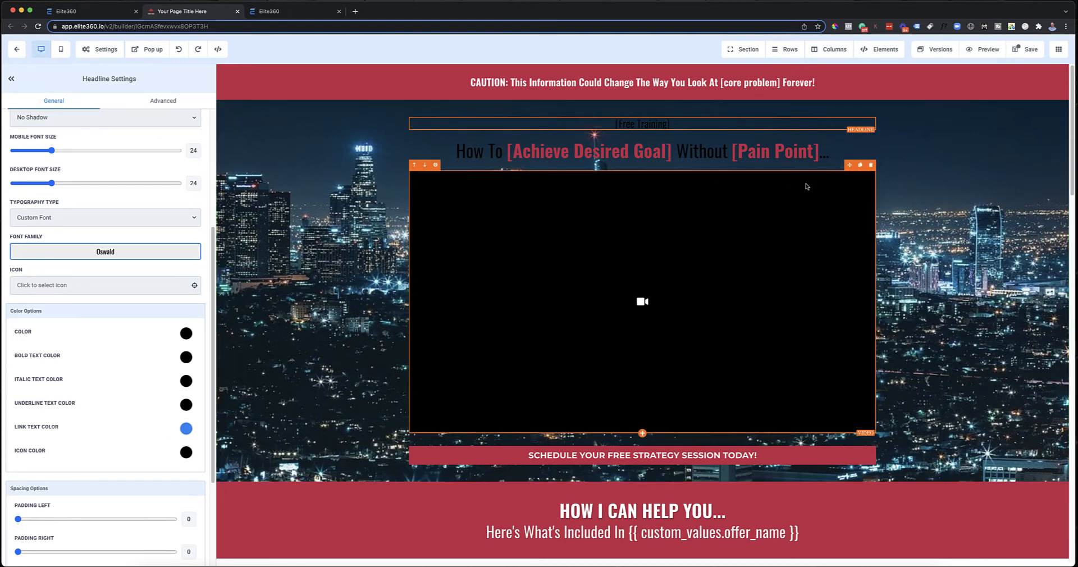
# Step: Try Light Fade and Half Fade as the video section's background image opacity, and settle on Heavy Fade
pyautogui.click(927, 153)
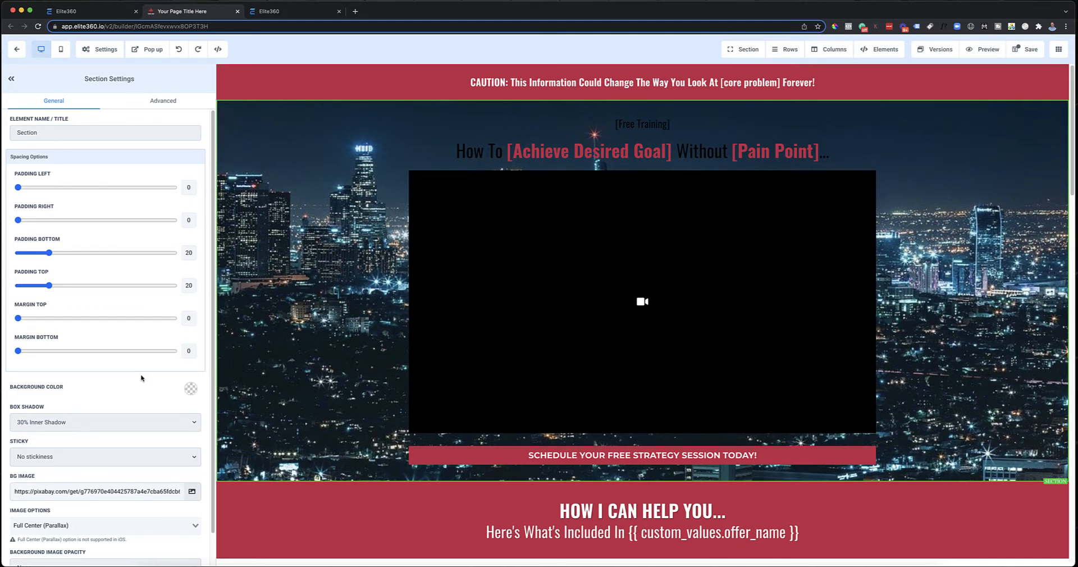
pyautogui.scroll(-2, 141, 378)
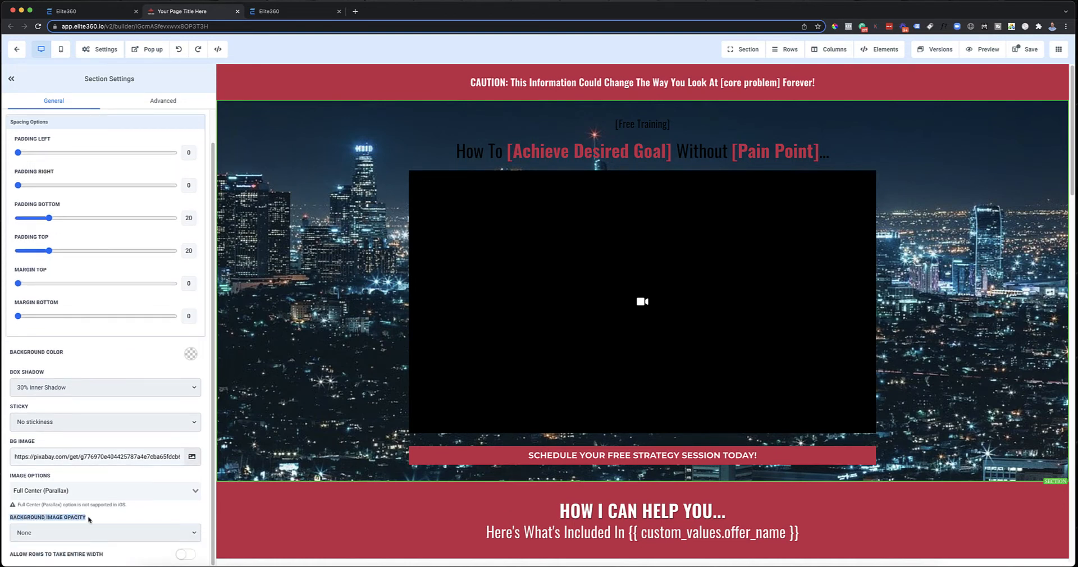
pyautogui.click(190, 534)
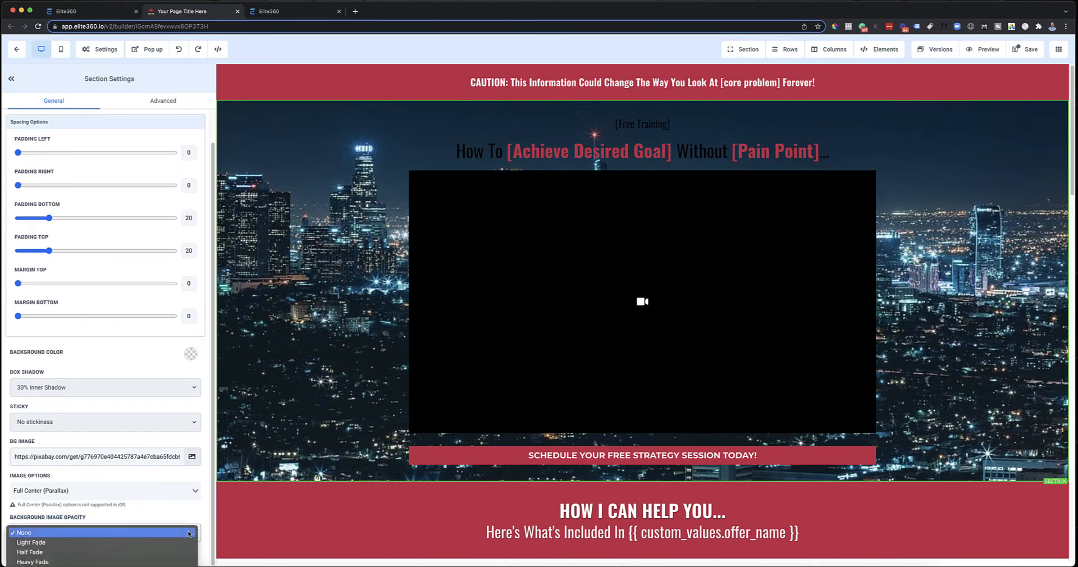
pyautogui.click(140, 542)
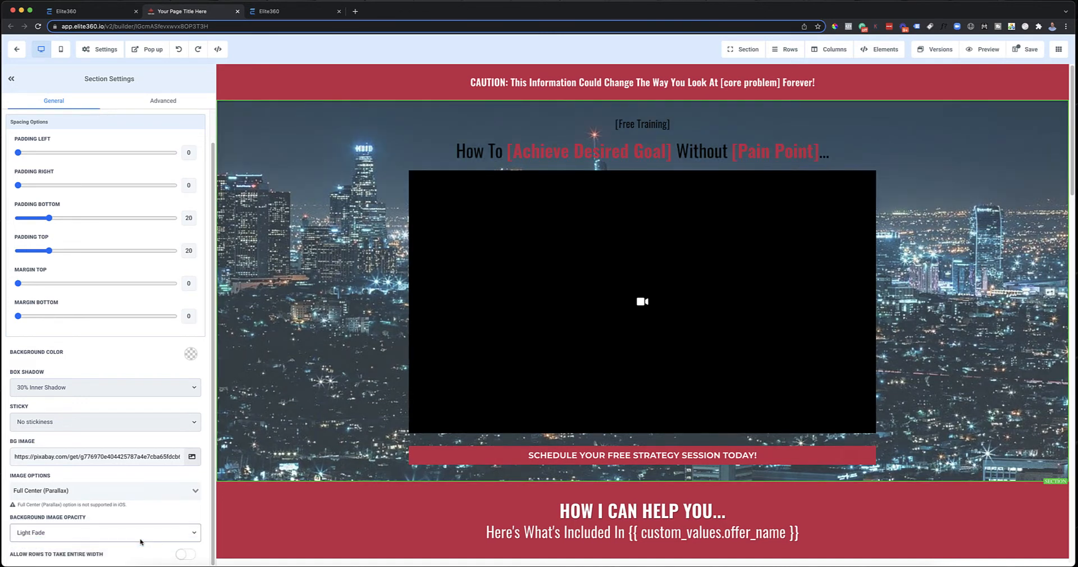
pyautogui.click(147, 527)
pyautogui.click(131, 544)
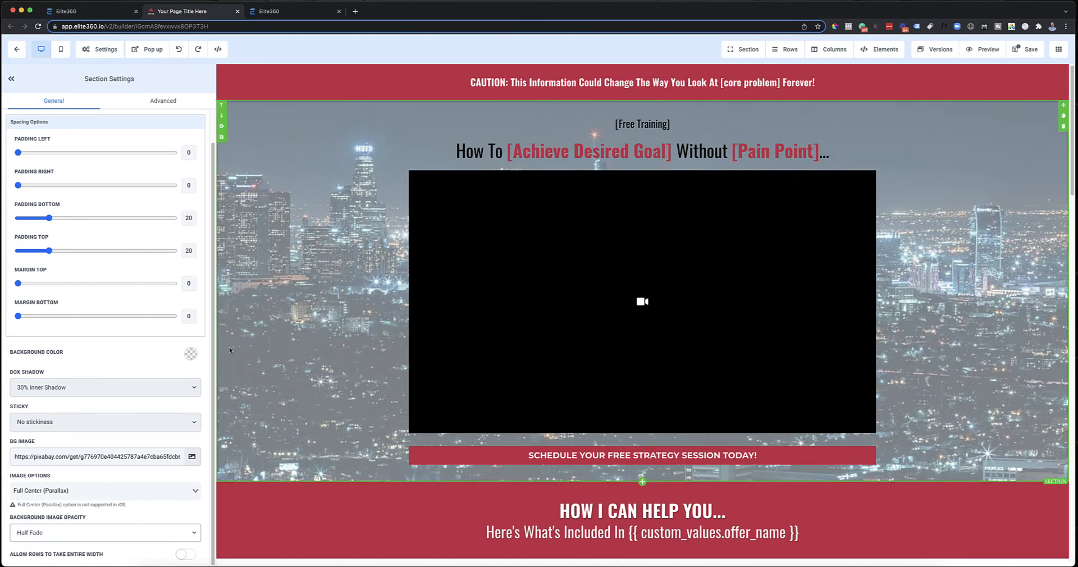
pyautogui.click(85, 533)
pyautogui.click(77, 540)
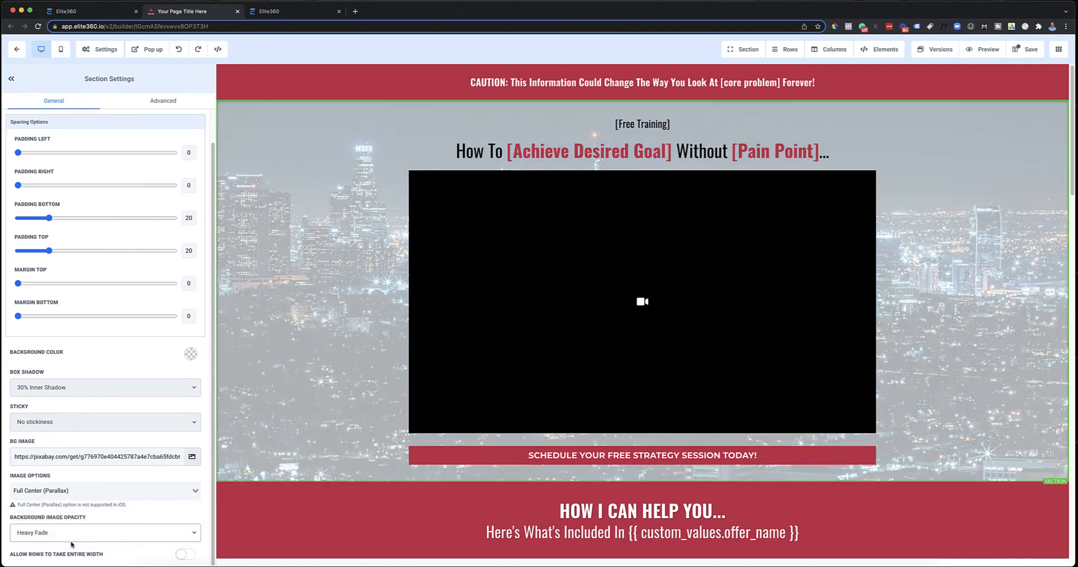
# Step: Review how the video section's heavily faded parallax background moves against the sections around it
pyautogui.scroll(-4, 972, 278)
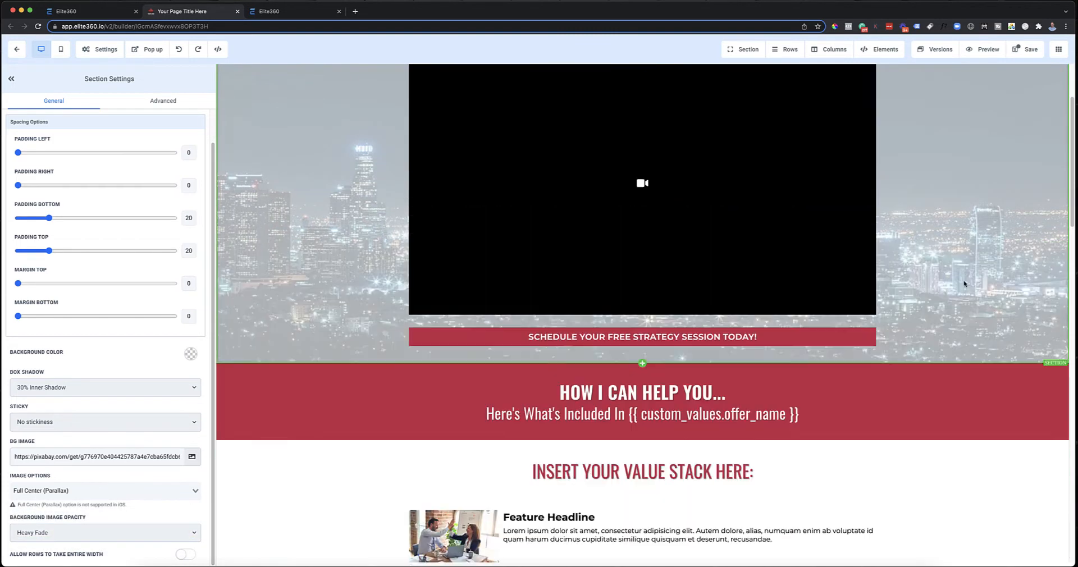
pyautogui.scroll(4, 967, 279)
pyautogui.scroll(-4, 1009, 225)
pyautogui.scroll(4, 1008, 227)
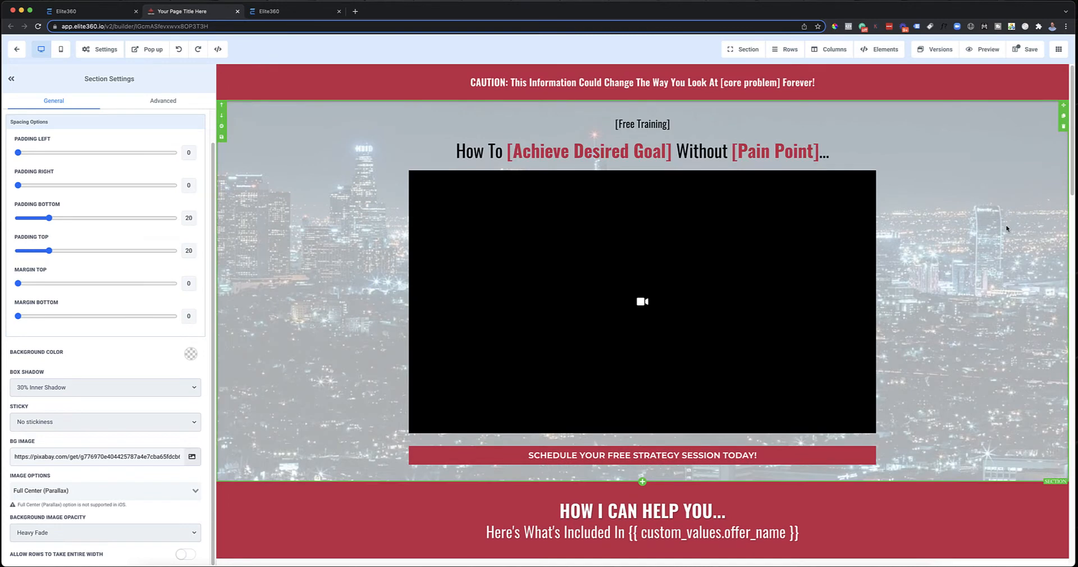
pyautogui.scroll(-3, 1006, 229)
pyautogui.scroll(3, 1007, 229)
pyautogui.scroll(-2, 949, 181)
pyautogui.scroll(2, 948, 184)
pyautogui.scroll(-2, 964, 160)
pyautogui.scroll(1, 962, 161)
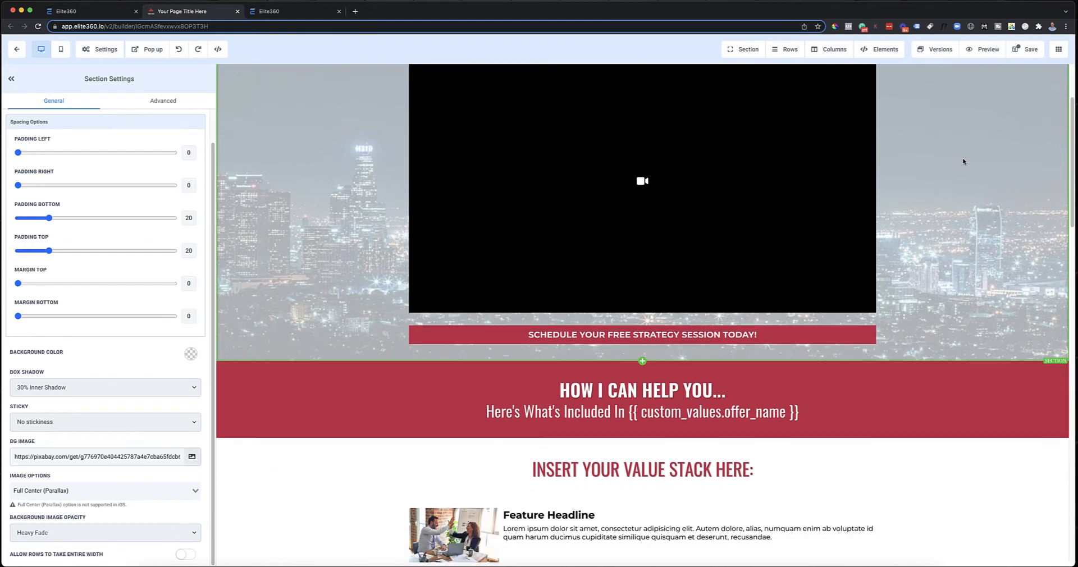
pyautogui.scroll(1, 962, 163)
pyautogui.scroll(-5, 951, 212)
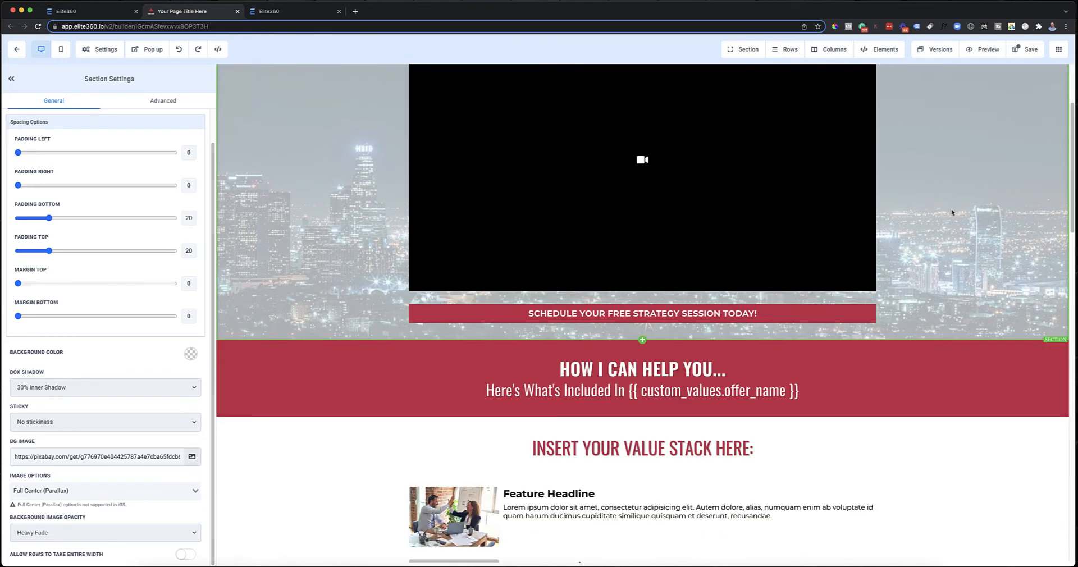
# Step: Open the settings of the "How I Can Help You" section and check its advanced options
pyautogui.click(982, 233)
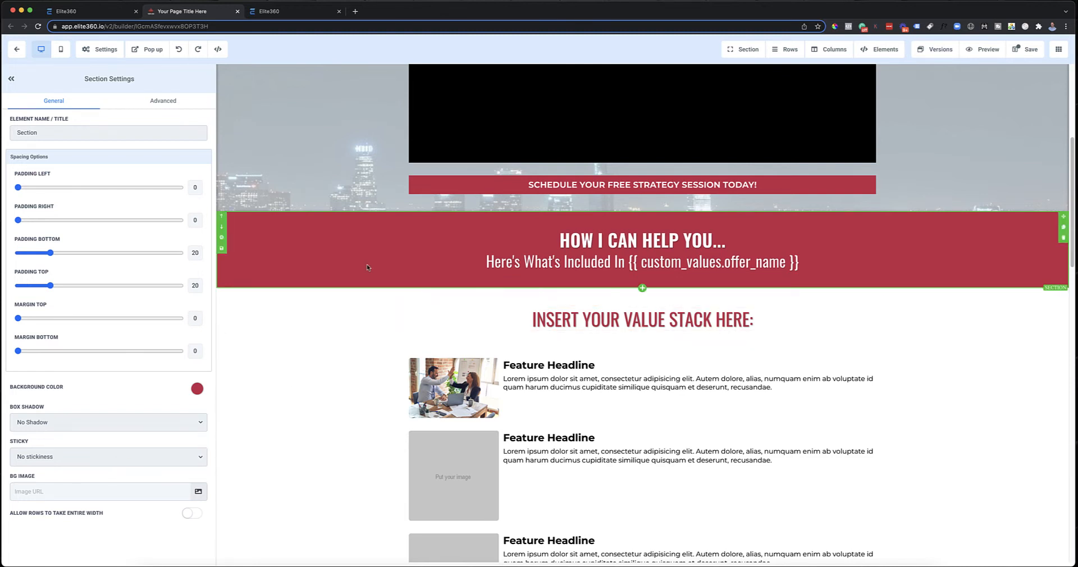
pyautogui.click(171, 106)
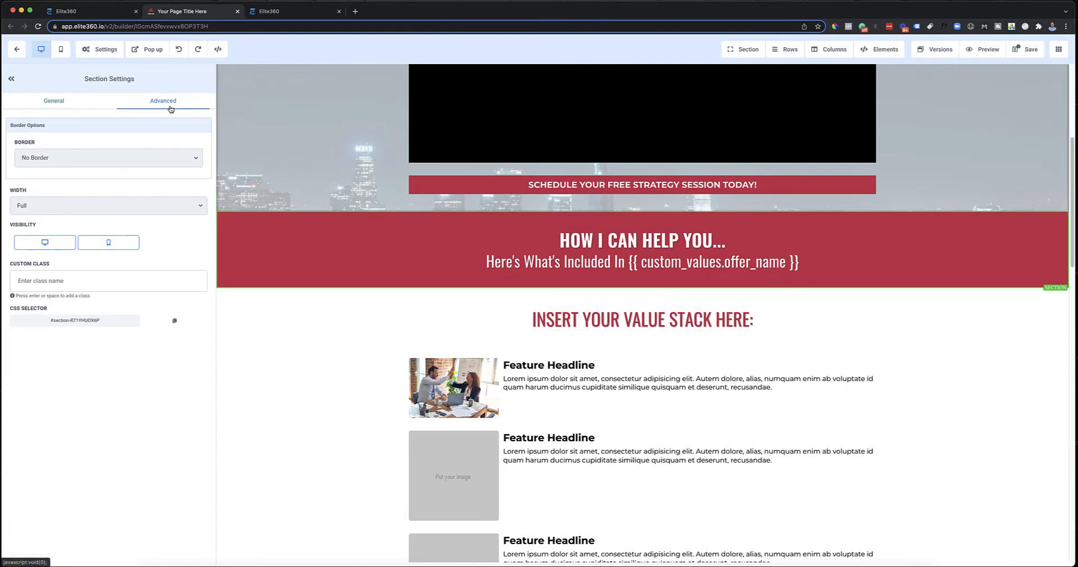
pyautogui.click(55, 105)
pyautogui.scroll(2, 376, 395)
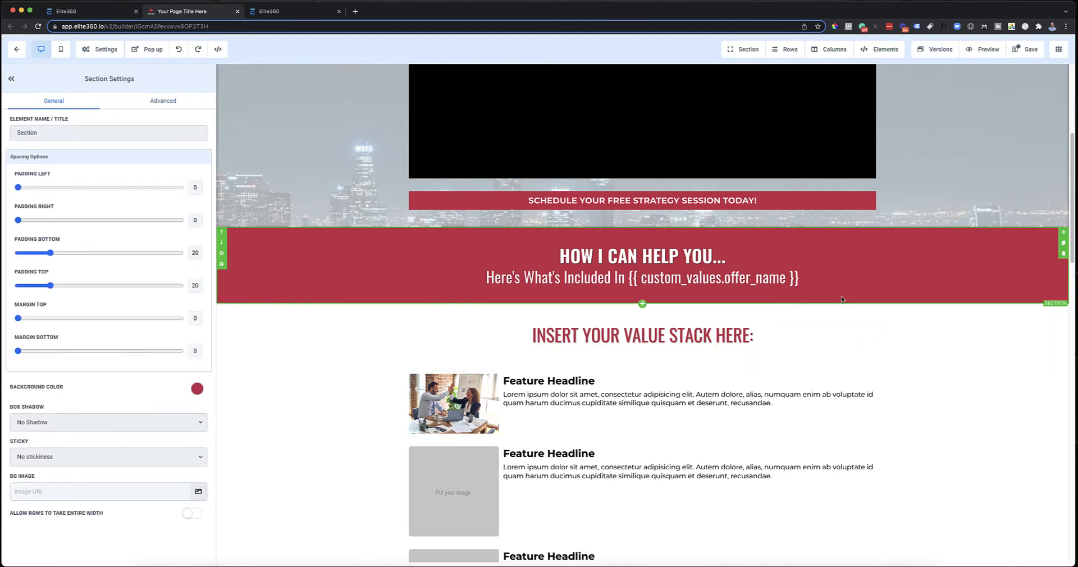
# Step: Create a custom red #AA1028 with 0.77 opacity and apply it as the "How I Can Help You" section's background color
pyautogui.click(196, 391)
pyautogui.scroll(-1, 163, 425)
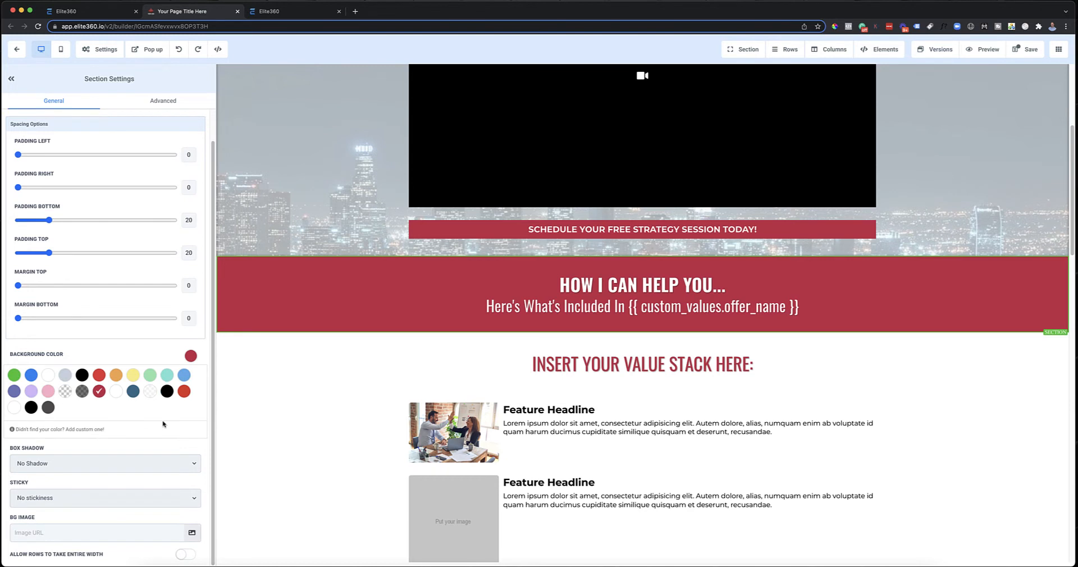
pyautogui.click(83, 430)
pyautogui.scroll(-2, 98, 441)
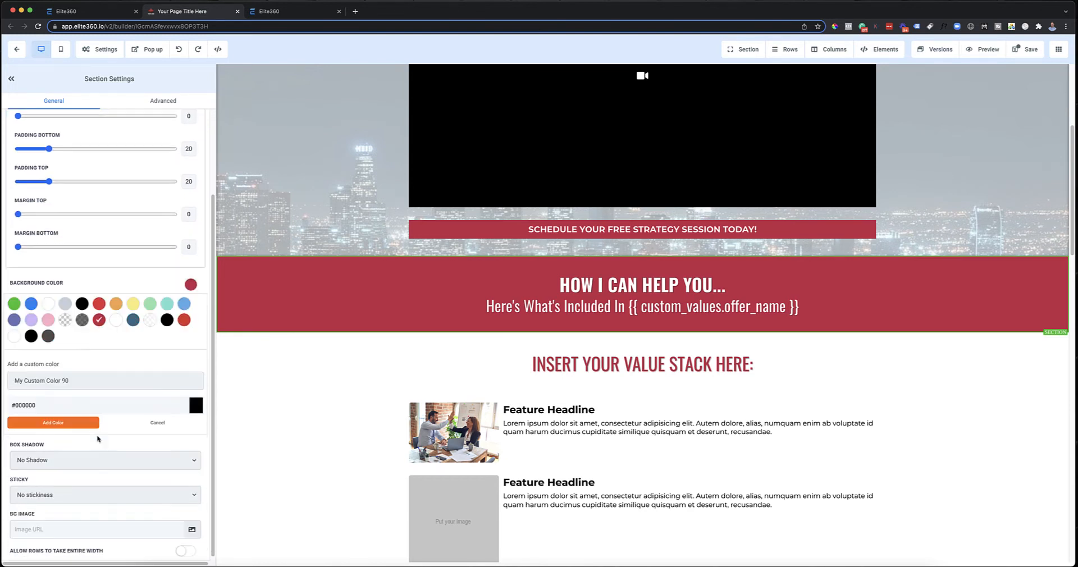
pyautogui.click(196, 407)
pyautogui.scroll(-3, 169, 428)
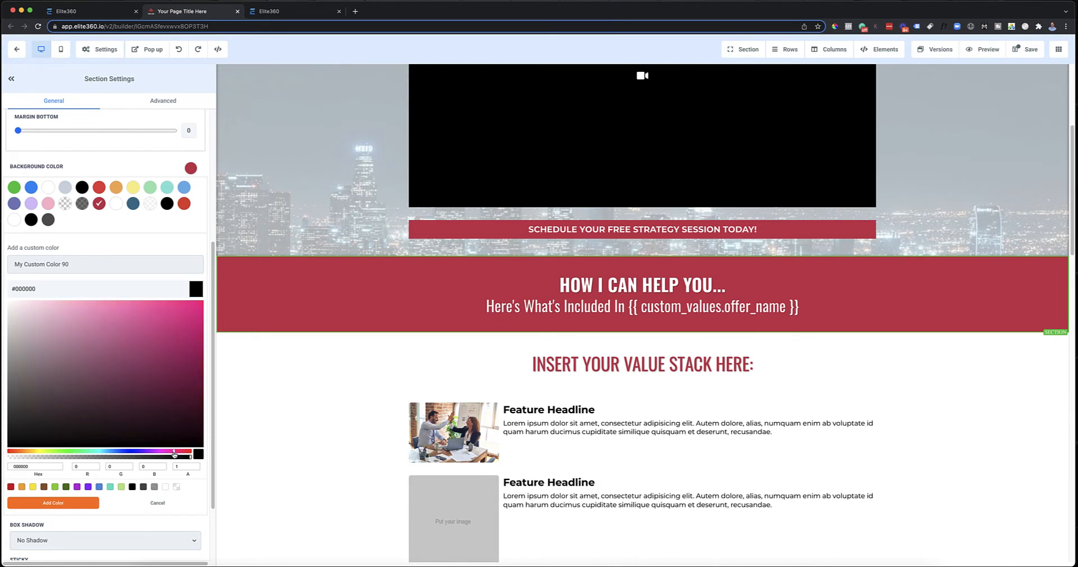
pyautogui.moveTo(174, 455); pyautogui.dragTo(152, 459)
pyautogui.click(186, 353)
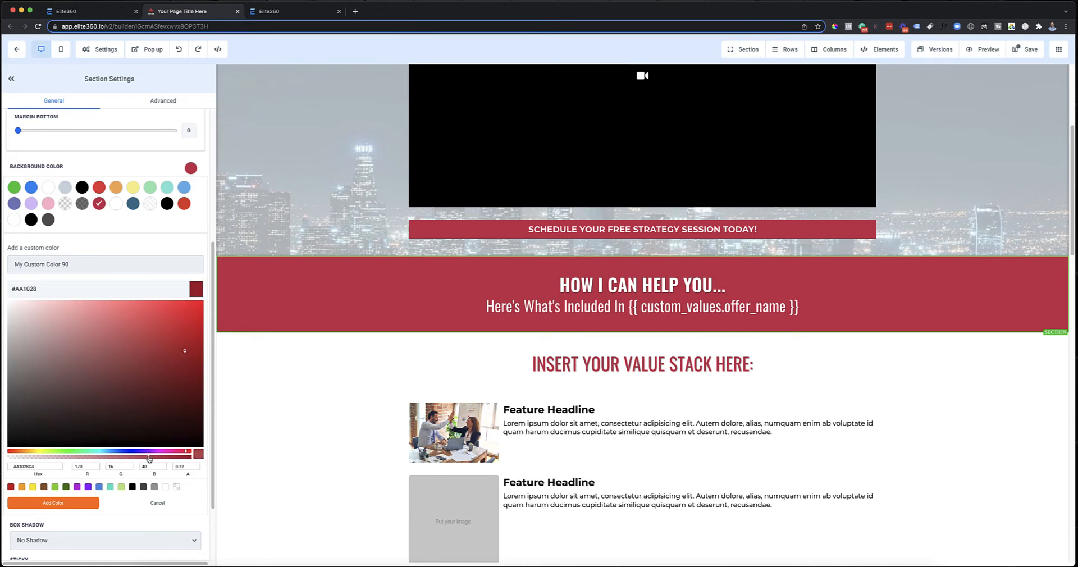
pyautogui.click(76, 504)
pyautogui.scroll(-4, 815, 336)
pyautogui.scroll(6, 815, 336)
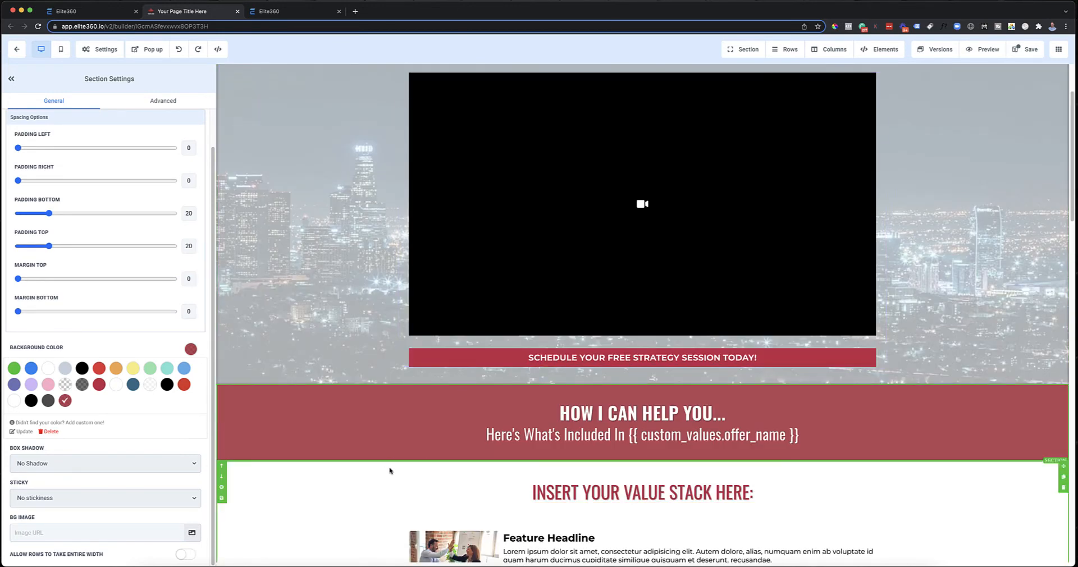
pyautogui.scroll(1, 350, 440)
pyautogui.scroll(-1, 350, 440)
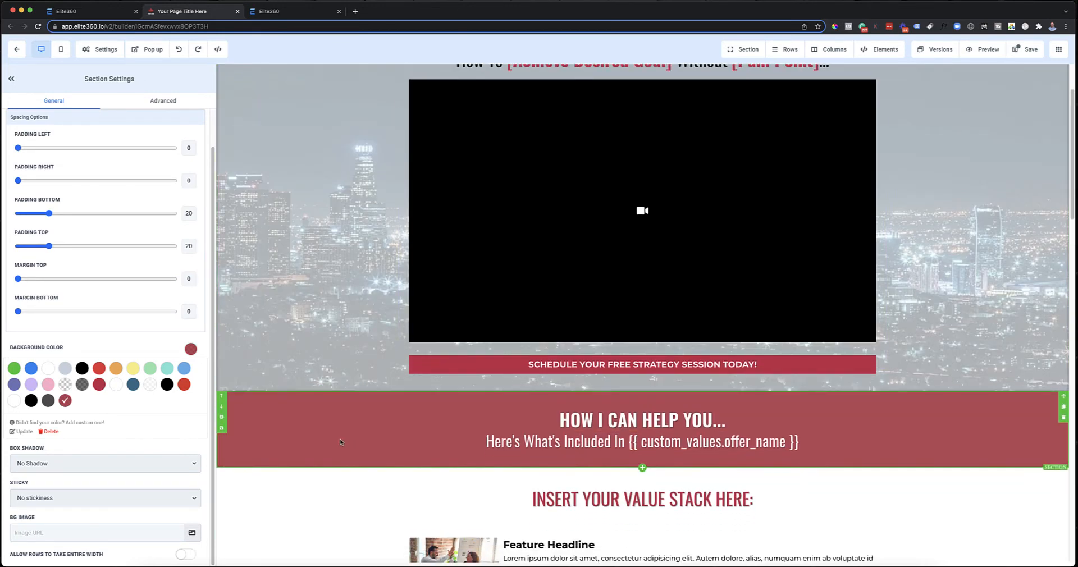
# Step: Change the "How I Can Help You" section's background to the semi-transparent dark gray swatch and review it beside the video section
pyautogui.click(82, 384)
pyautogui.scroll(-2, 408, 456)
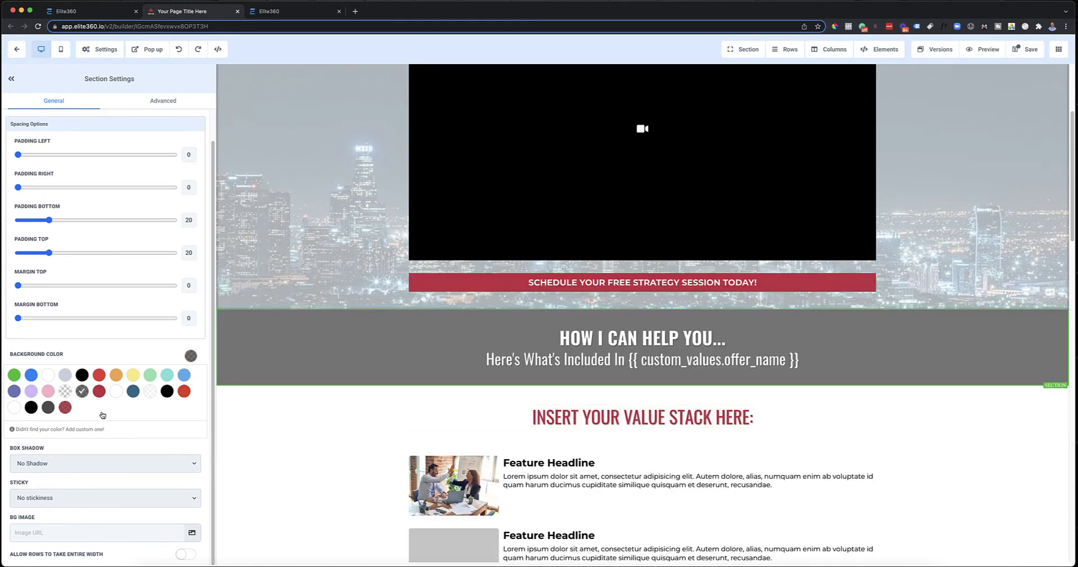
pyautogui.click(313, 365)
pyautogui.scroll(-1, 312, 365)
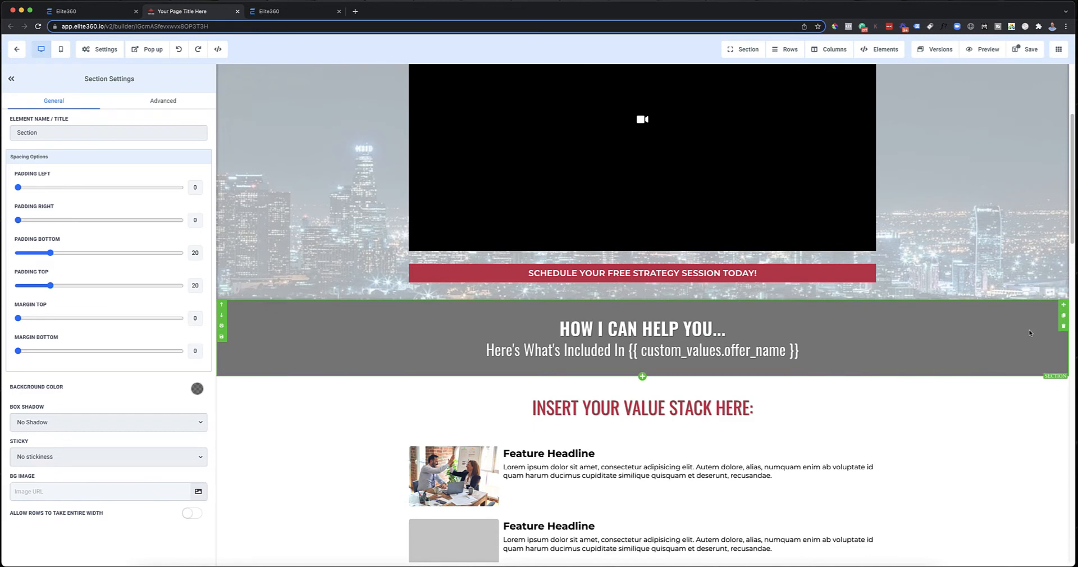
pyautogui.scroll(4, 1029, 332)
pyautogui.scroll(-1, 951, 479)
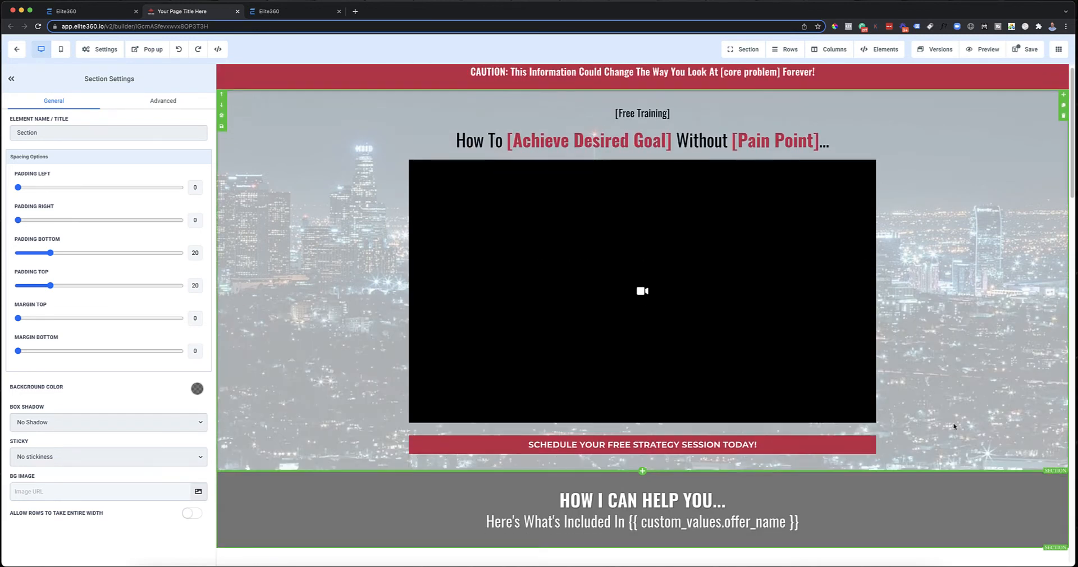
# Step: Try the brand red as the video section's background color behind the faded city image and check the image opacity choices
pyautogui.click(1047, 112)
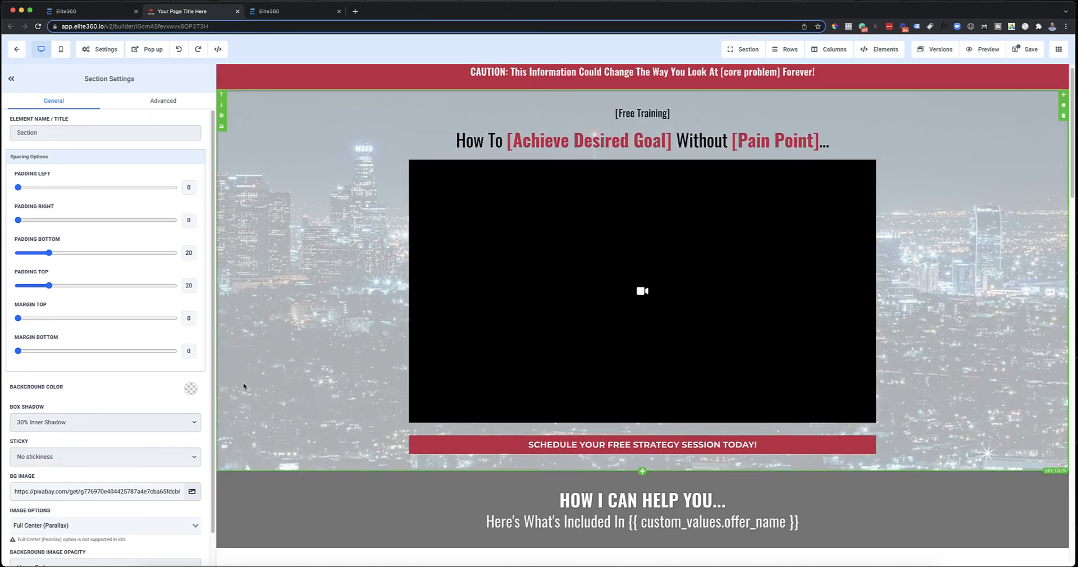
pyautogui.click(192, 389)
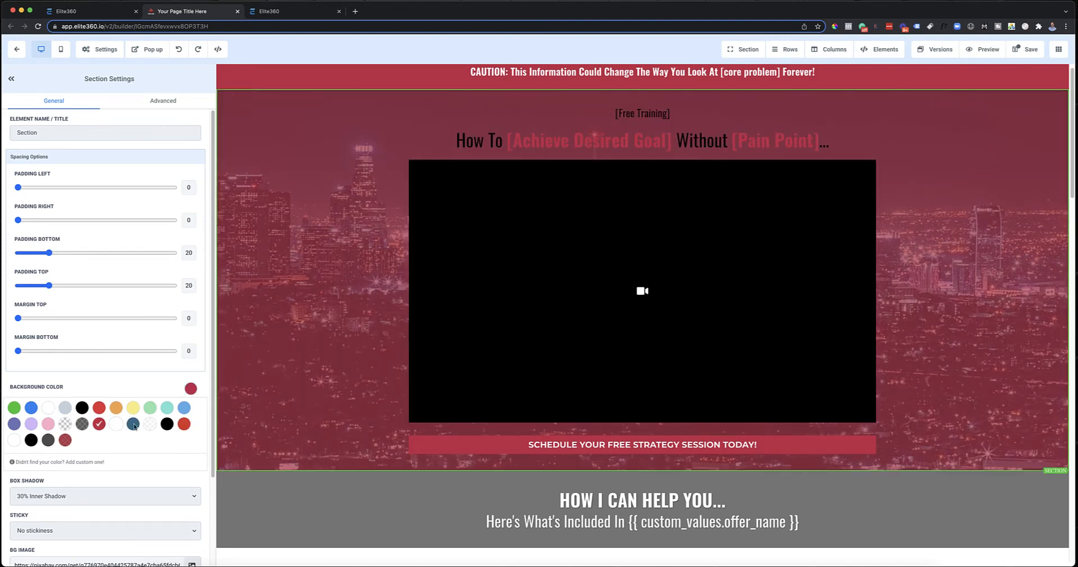
pyautogui.scroll(-2, 110, 461)
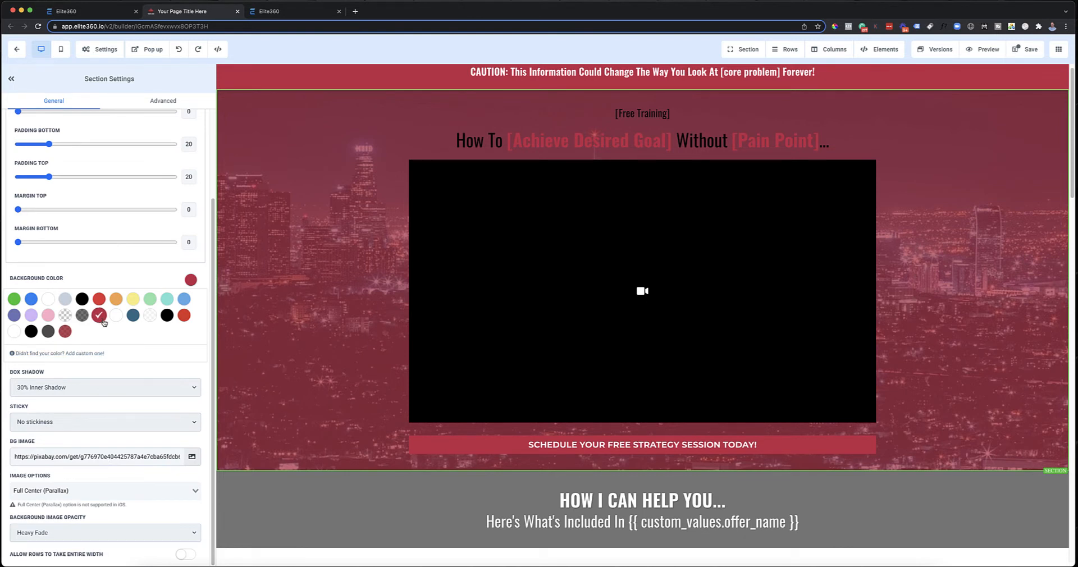
pyautogui.click(160, 533)
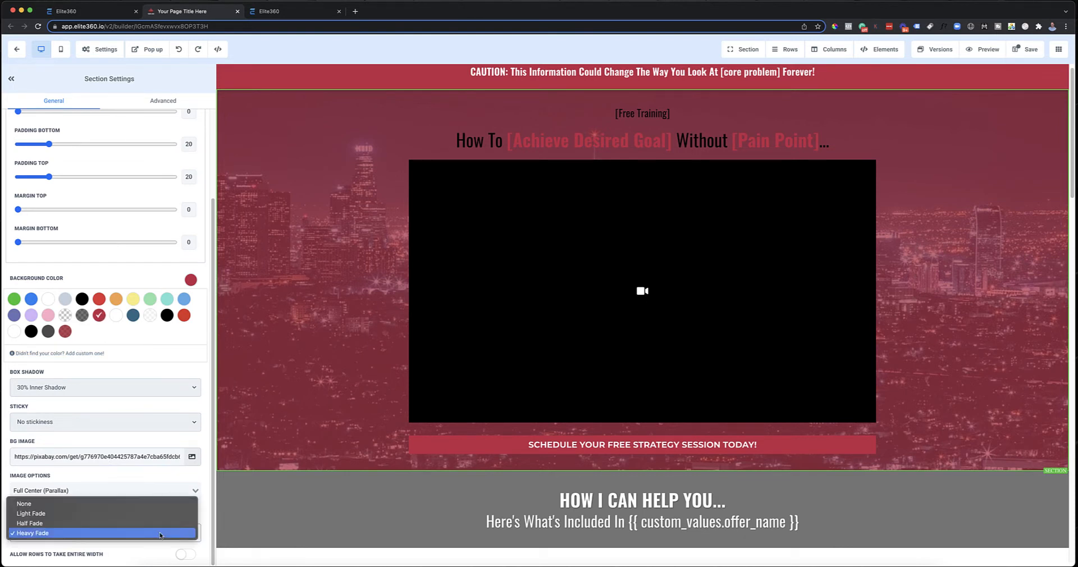
pyautogui.click(263, 344)
pyautogui.scroll(1, 837, 286)
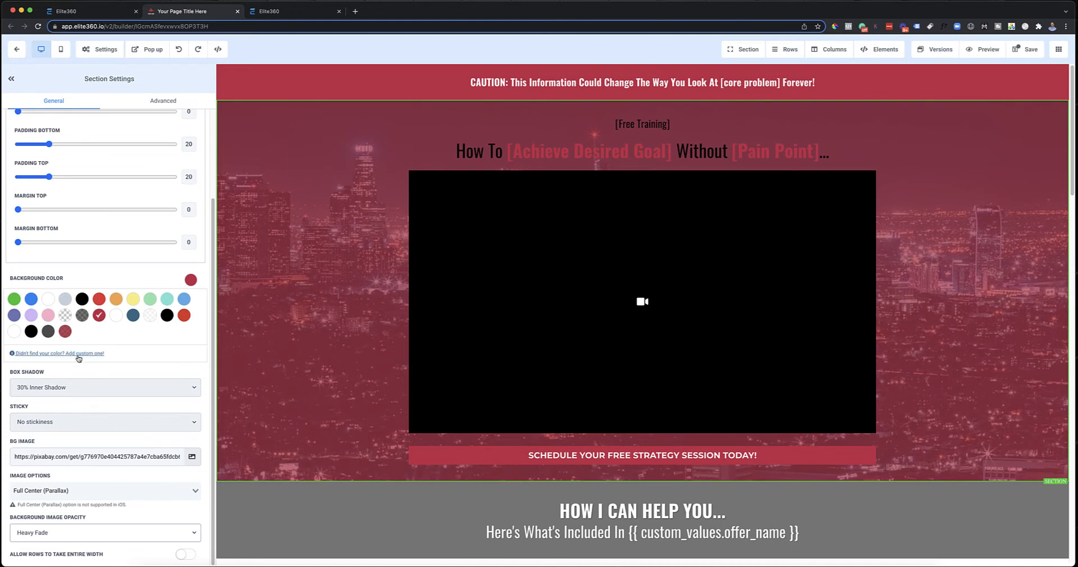
# Step: Try semi-transparent gray and fully transparent as the video section's background color, and settle on black
pyautogui.click(82, 315)
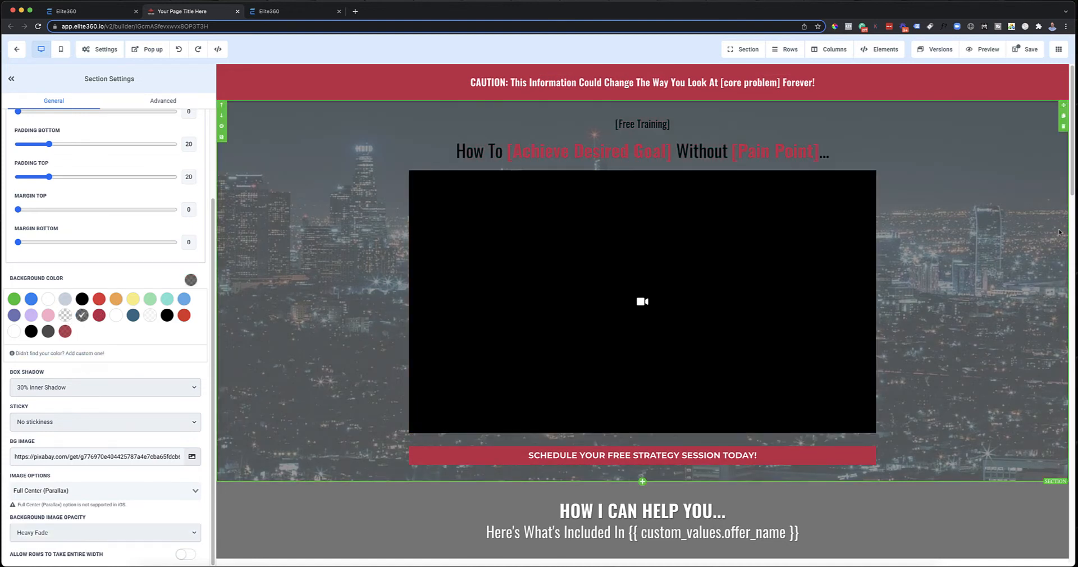
pyautogui.scroll(-2, 733, 384)
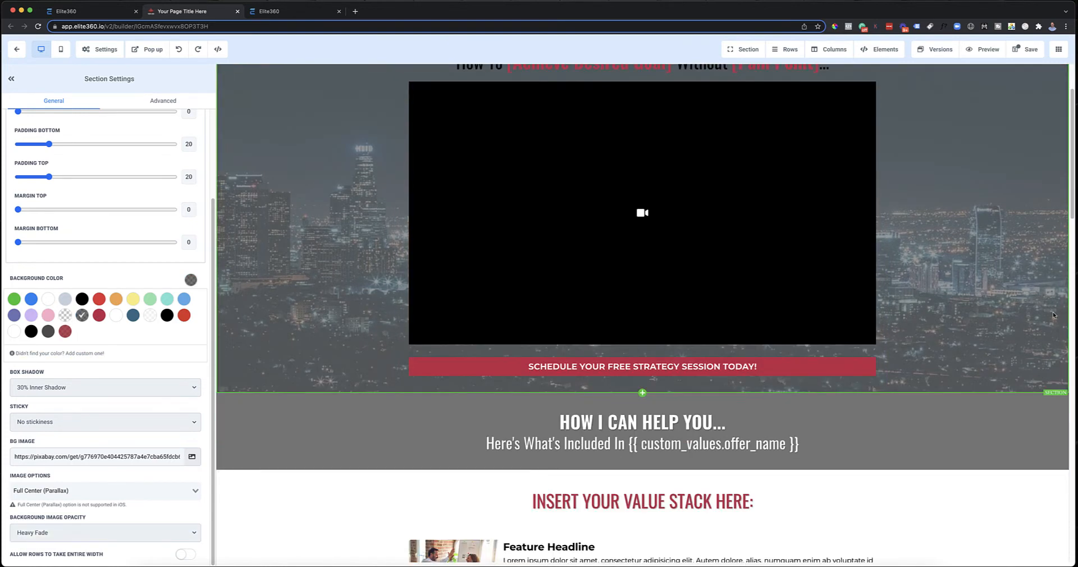
pyautogui.scroll(2, 732, 384)
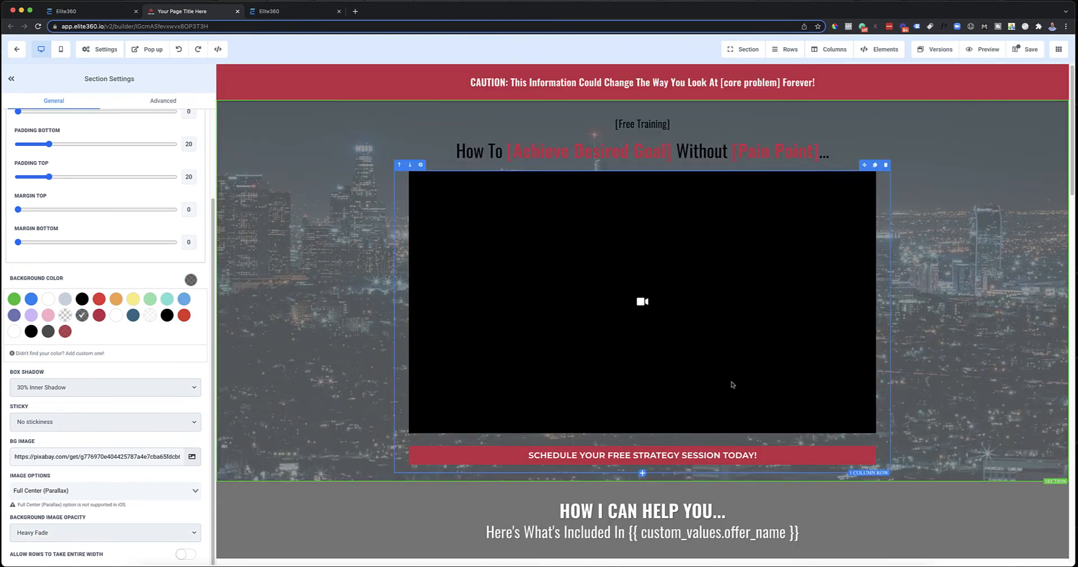
pyautogui.click(62, 318)
pyautogui.scroll(-3, 954, 387)
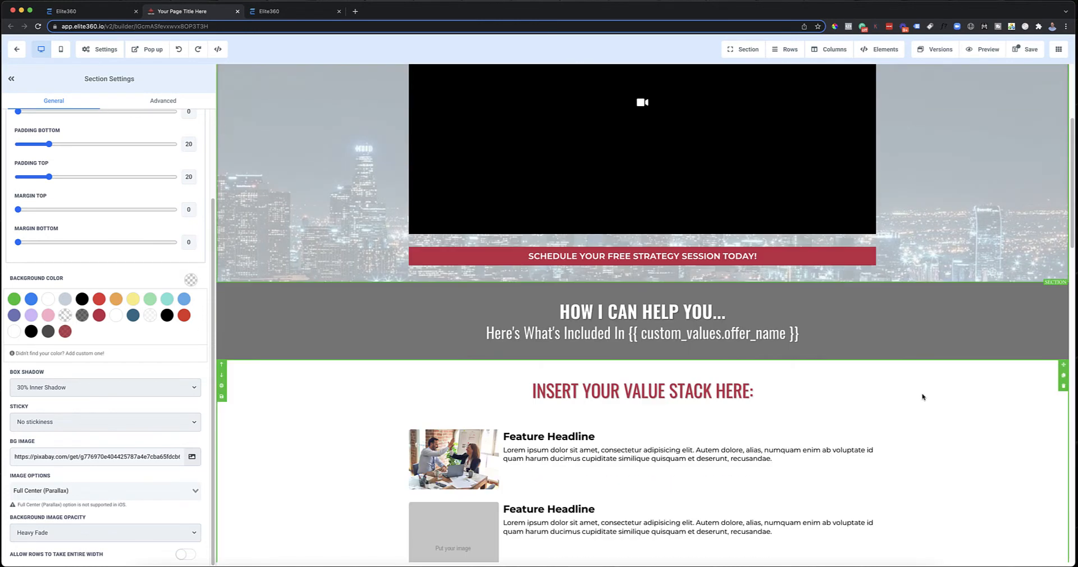
pyautogui.scroll(3, 922, 399)
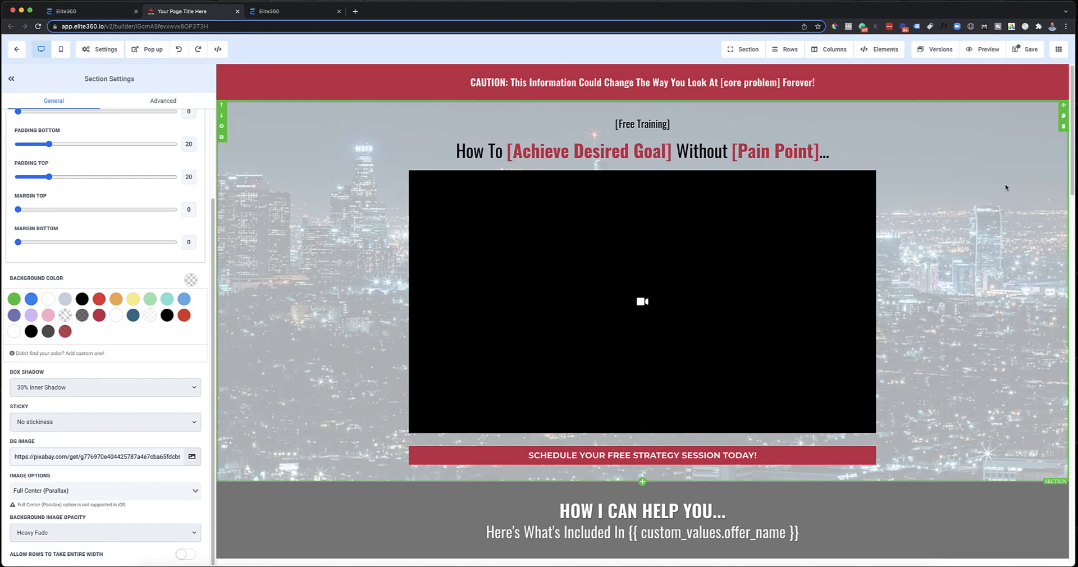
pyautogui.click(82, 298)
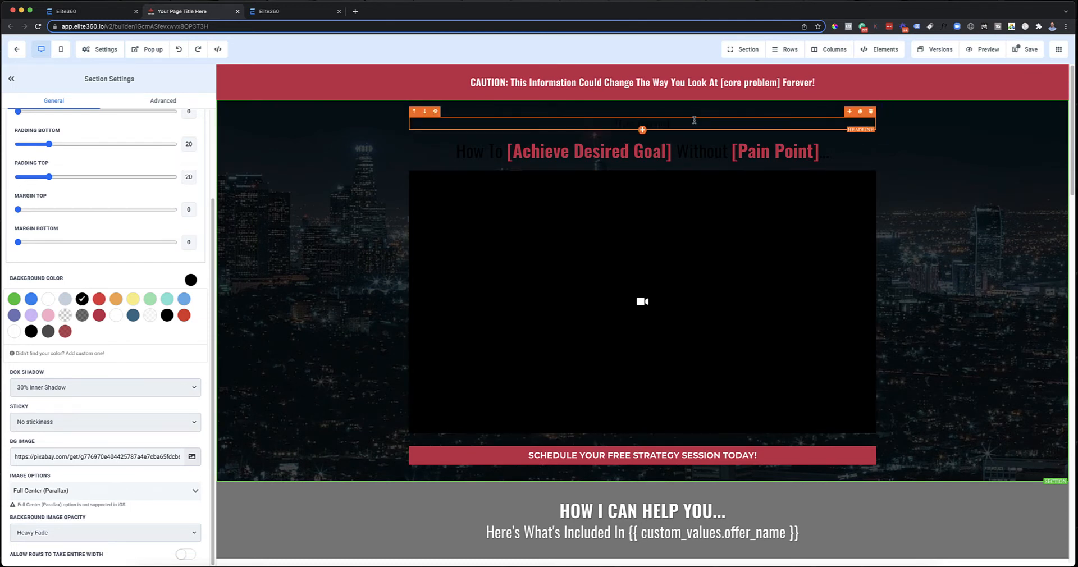
# Step: Set the text color of the [Free Training] headline and of the main headline below it to white
pyautogui.click(695, 120)
pyautogui.scroll(-2, 126, 471)
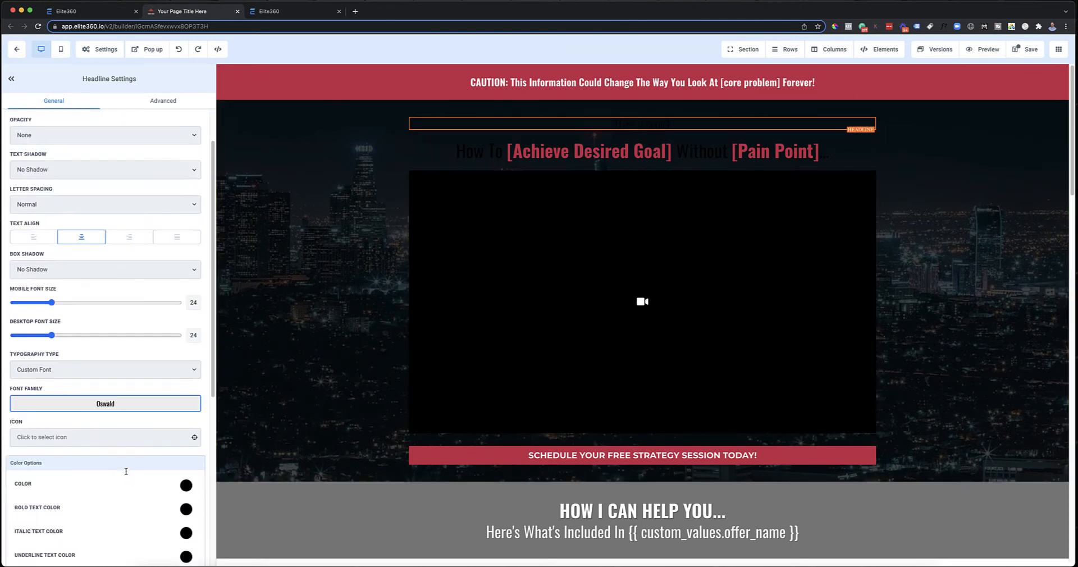
pyautogui.click(181, 487)
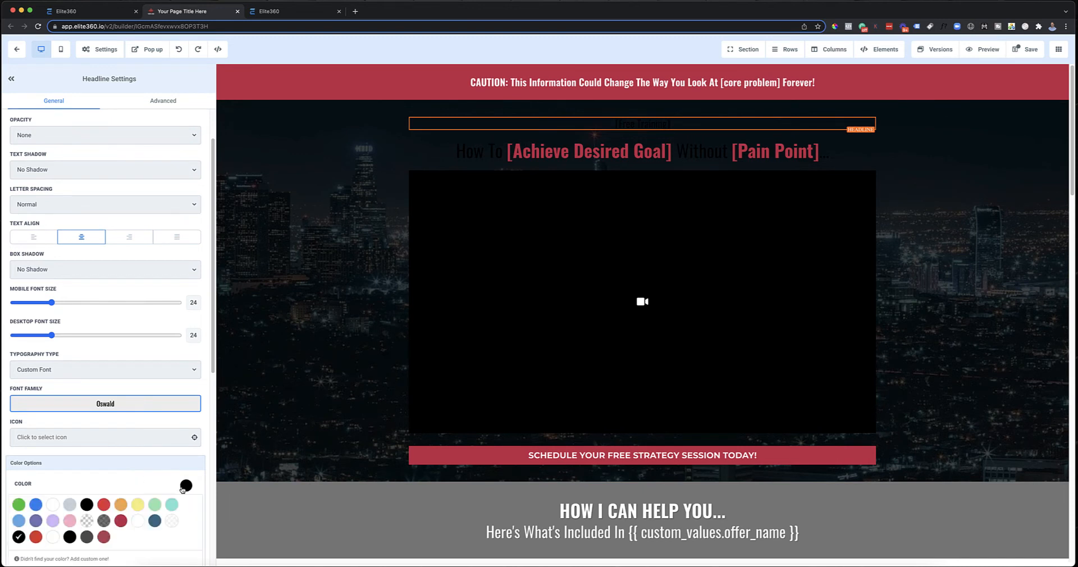
pyautogui.click(53, 507)
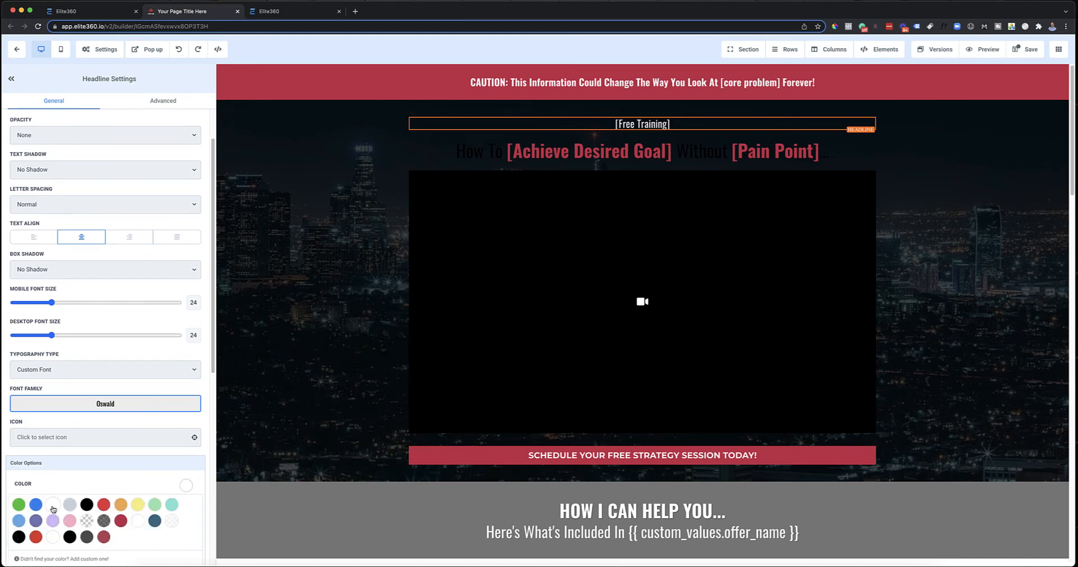
pyautogui.click(528, 151)
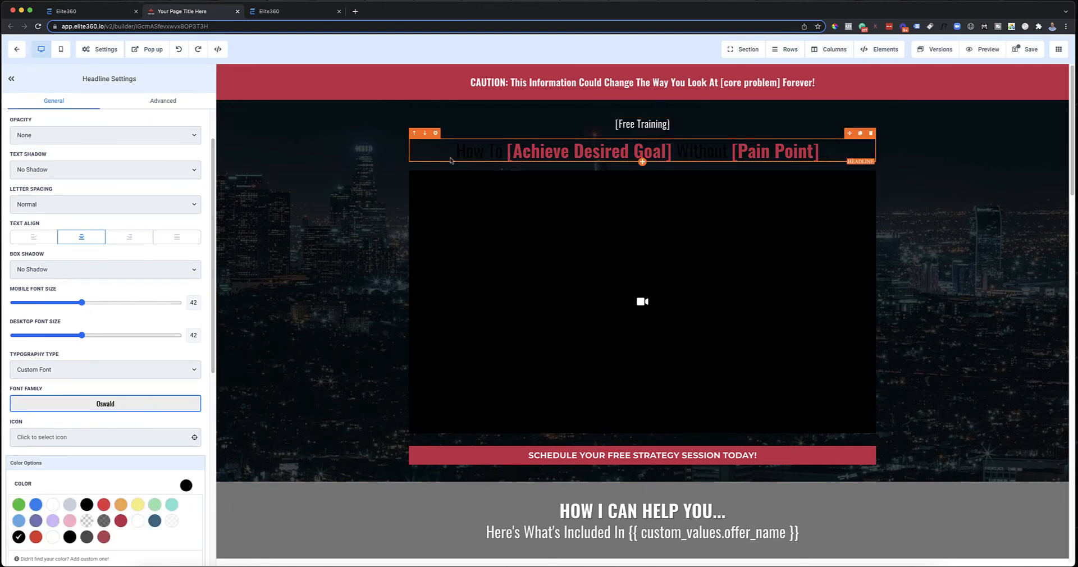
pyautogui.click(56, 506)
# Step: Review the dark video section with its white headlines and parallax background against the neighboring sections
pyautogui.click(886, 233)
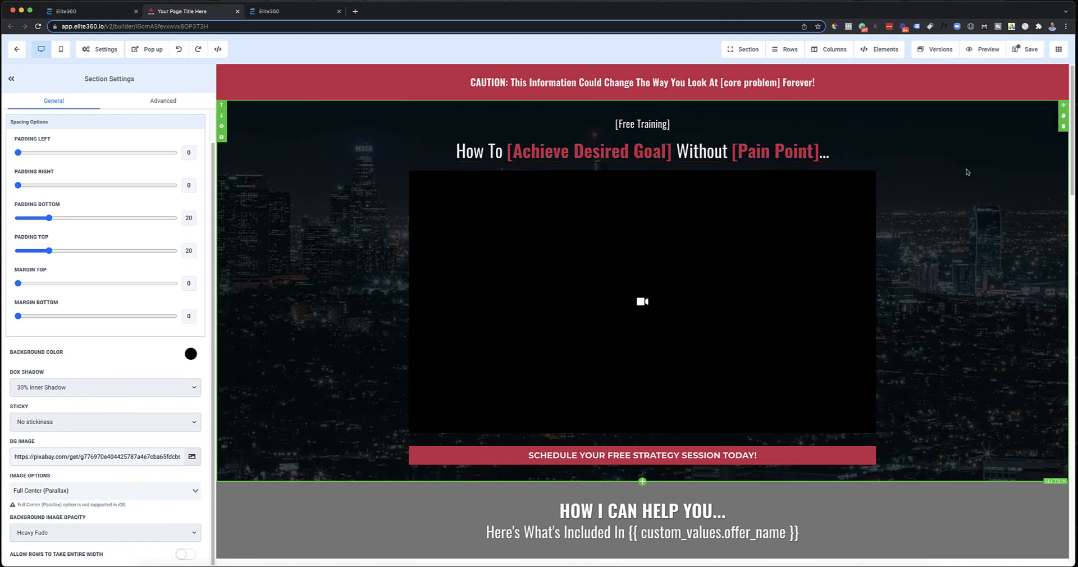
pyautogui.scroll(-2, 960, 235)
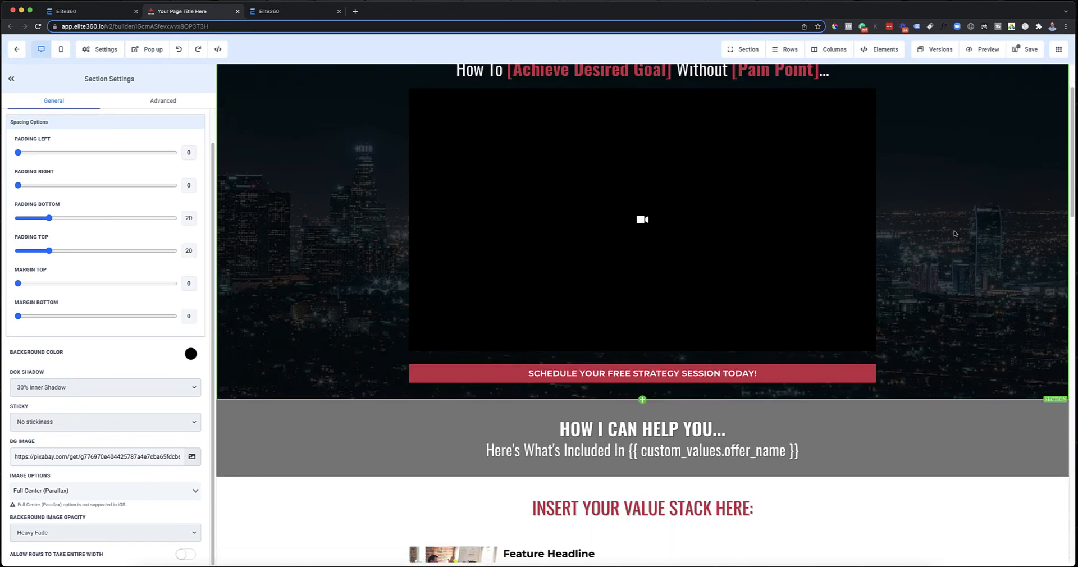
pyautogui.scroll(2, 949, 246)
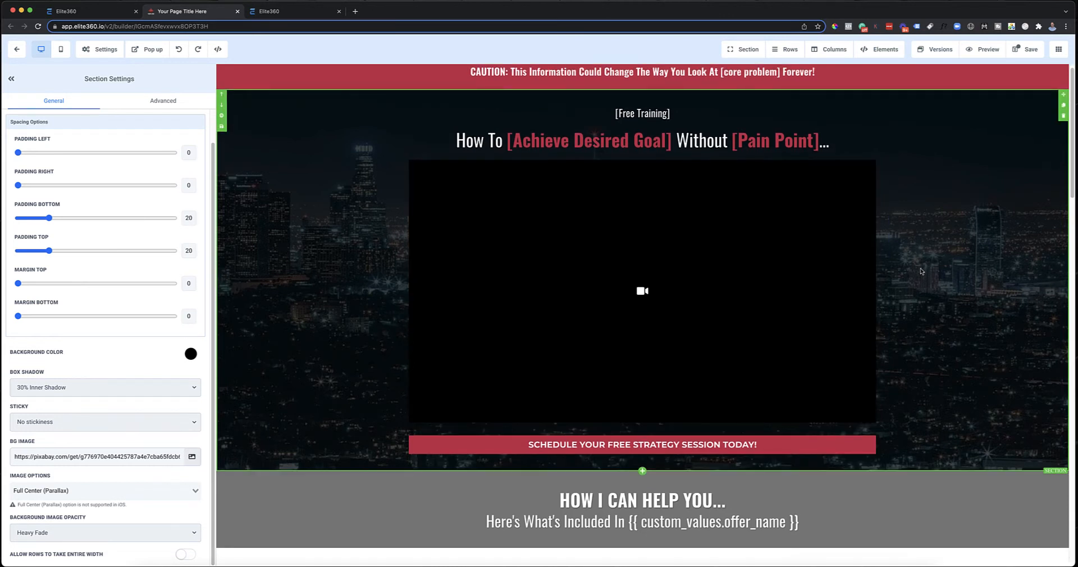
pyautogui.click(984, 90)
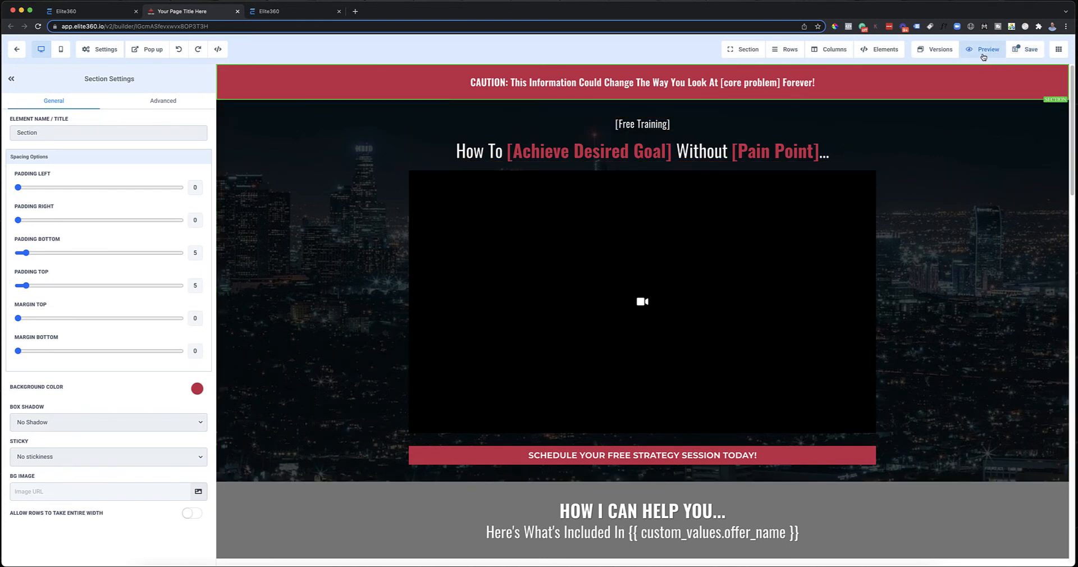
# Step: Undo the recent color and background image changes back to the plain white video section with black headlines, and save the page
pyautogui.click(179, 50)
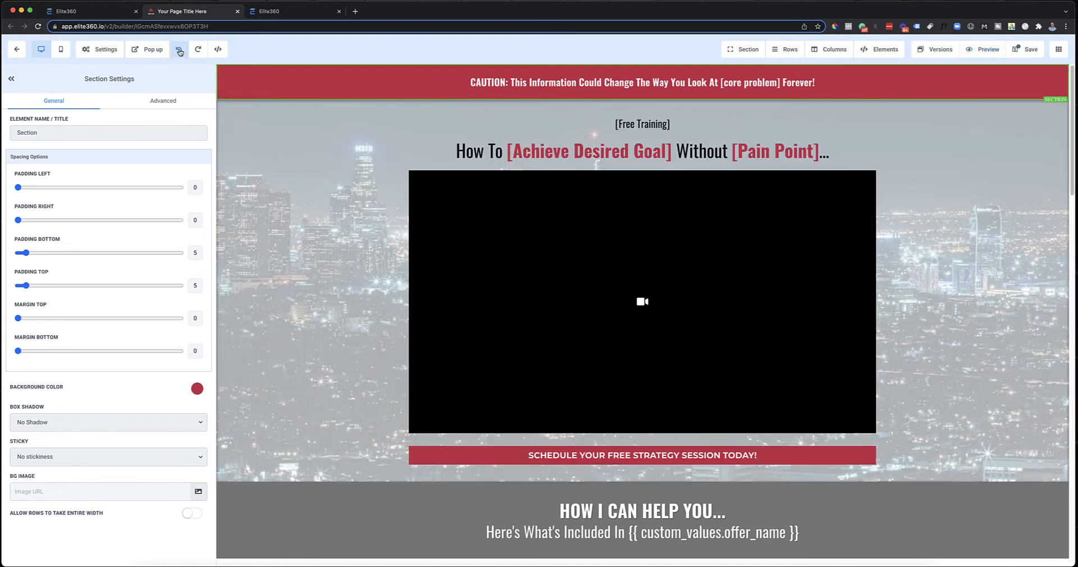
pyautogui.click(180, 52)
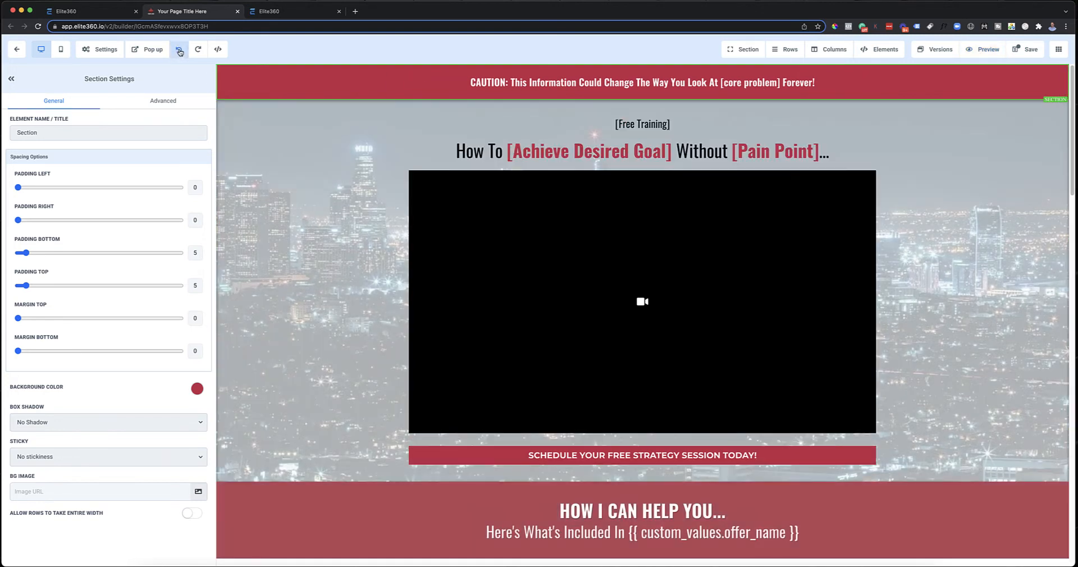
pyautogui.click(180, 52)
pyautogui.click(180, 51)
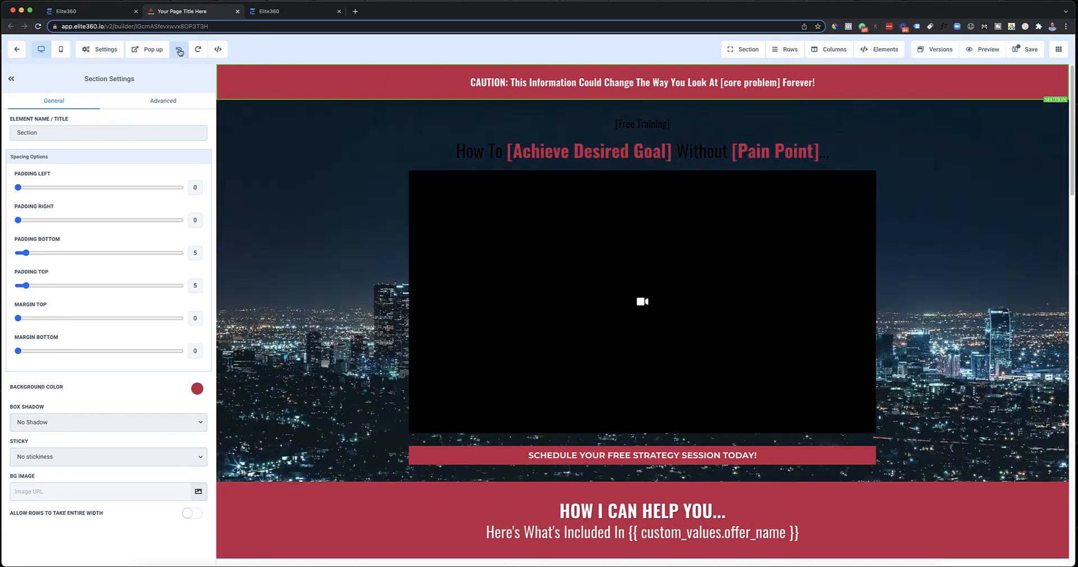
pyautogui.click(179, 51)
pyautogui.click(180, 52)
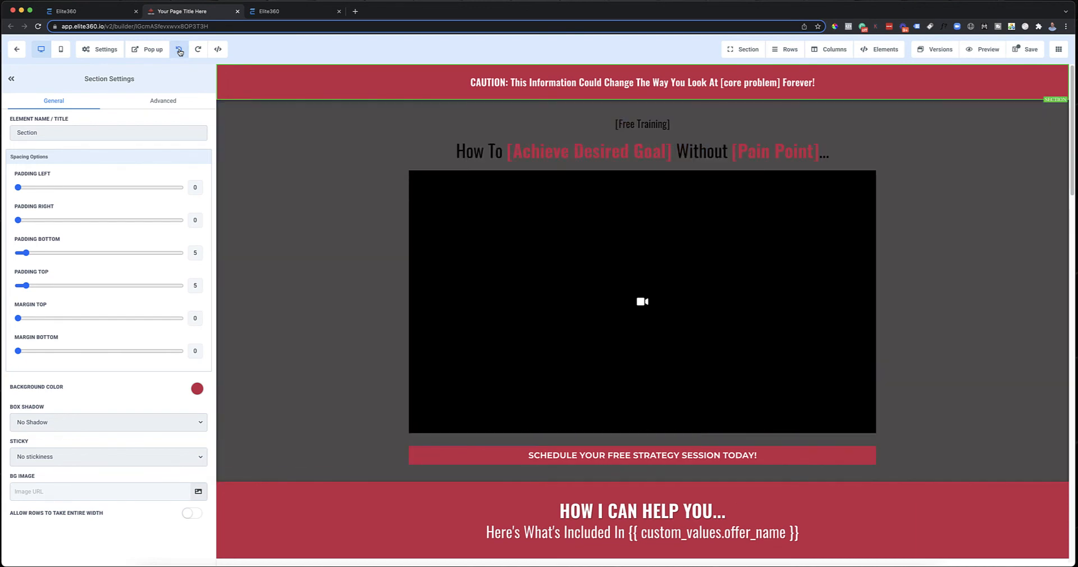
pyautogui.click(180, 52)
pyautogui.click(180, 52)
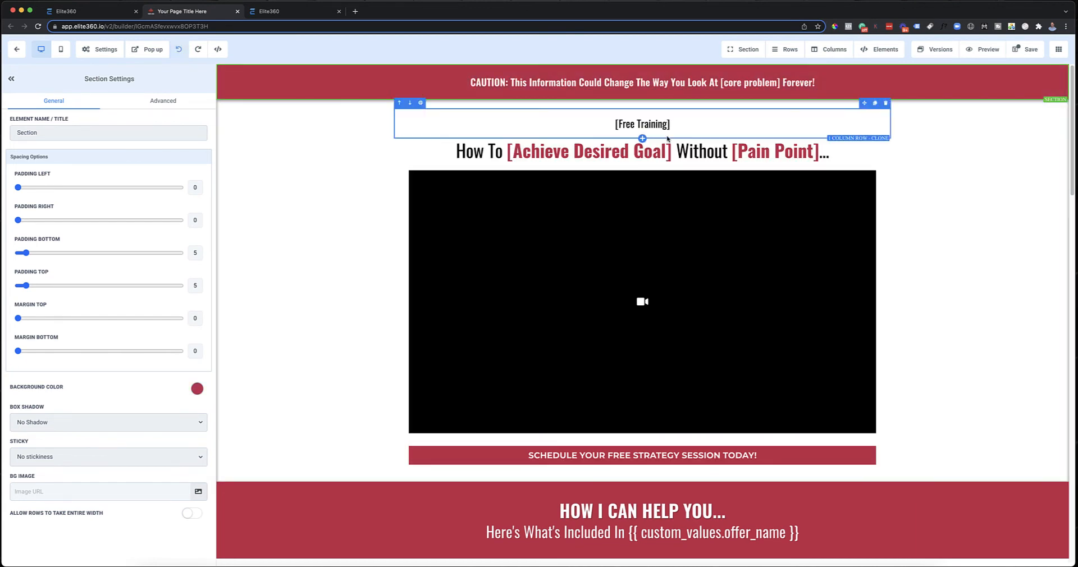
pyautogui.click(953, 145)
pyautogui.click(1025, 49)
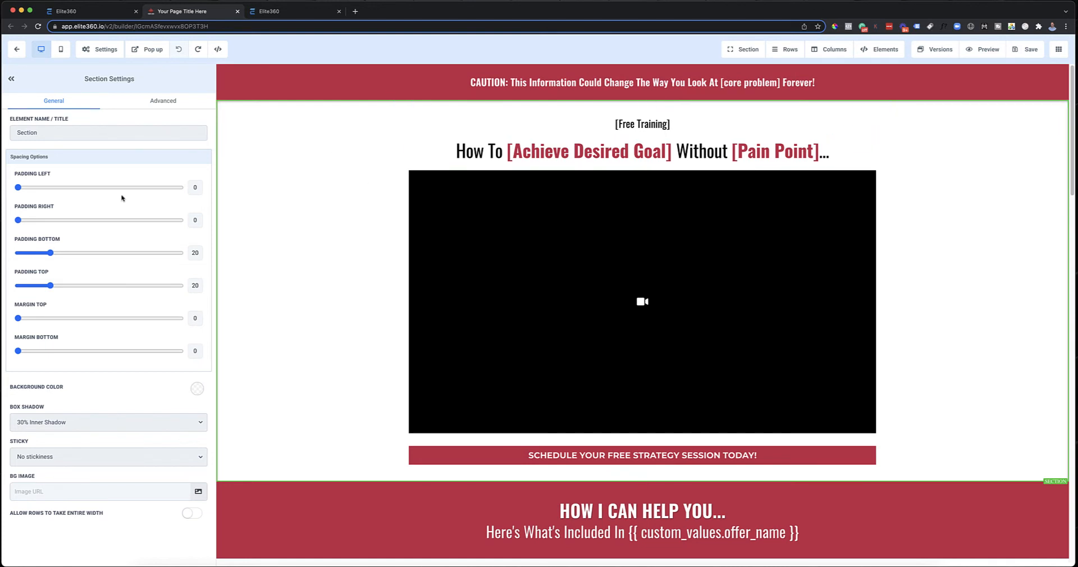
# Step: Try the Bottom Border 3px option on the caution section and check the border width choices
pyautogui.click(370, 84)
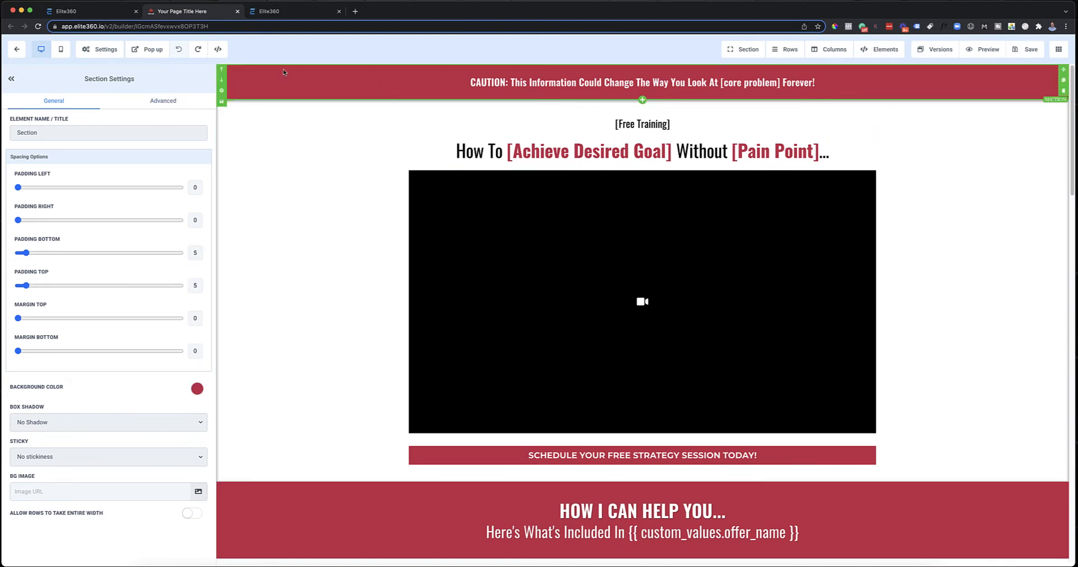
pyautogui.click(171, 105)
pyautogui.click(78, 158)
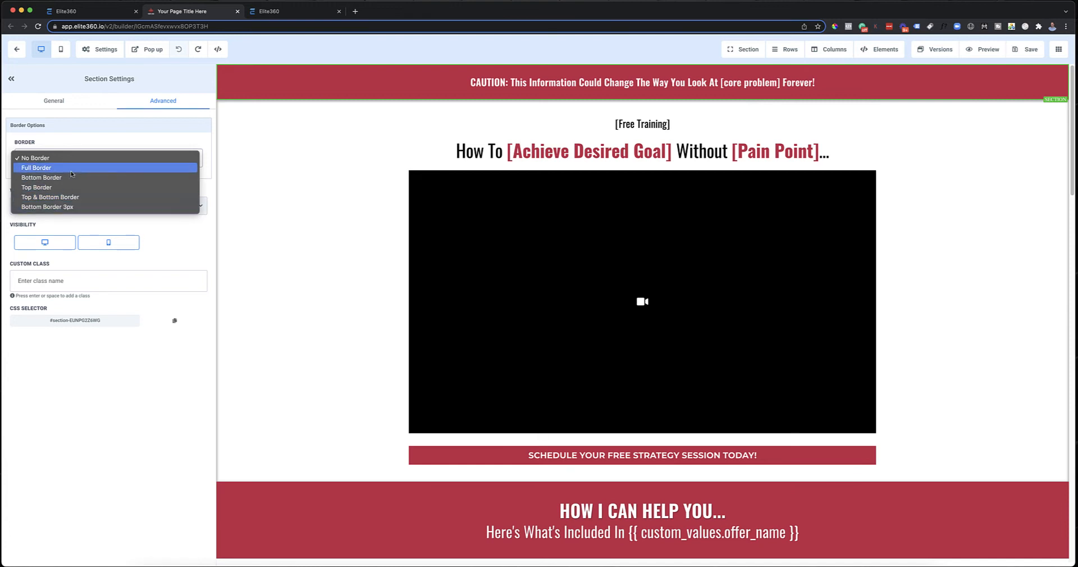
pyautogui.click(88, 205)
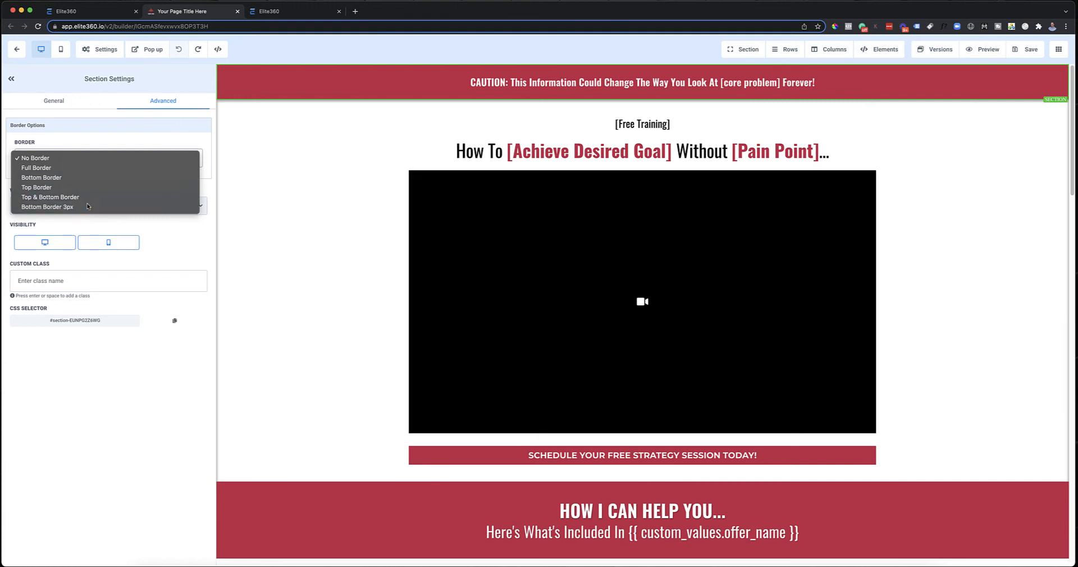
pyautogui.click(126, 225)
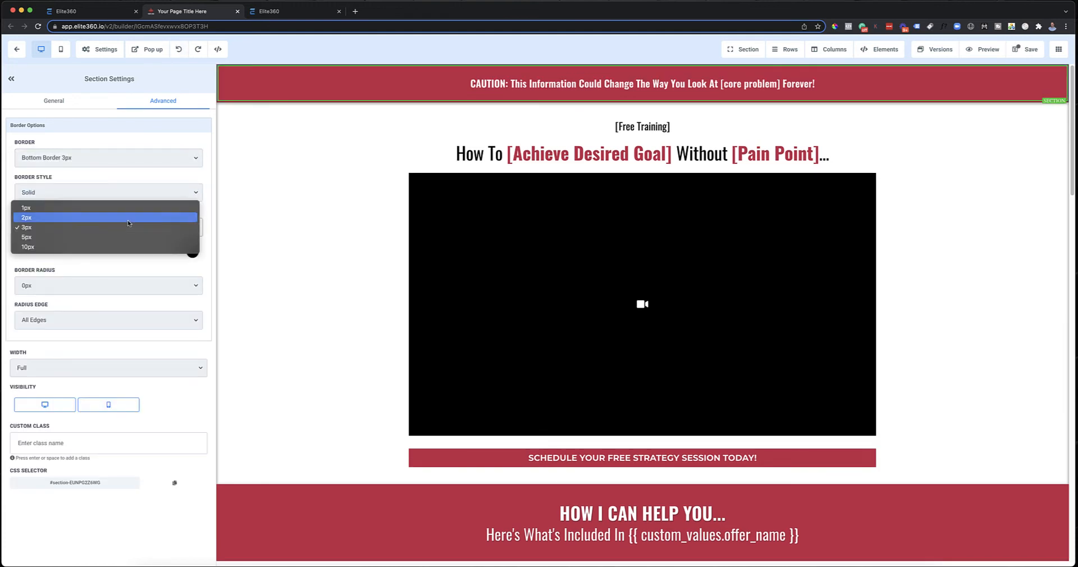
pyautogui.click(253, 209)
pyautogui.click(345, 174)
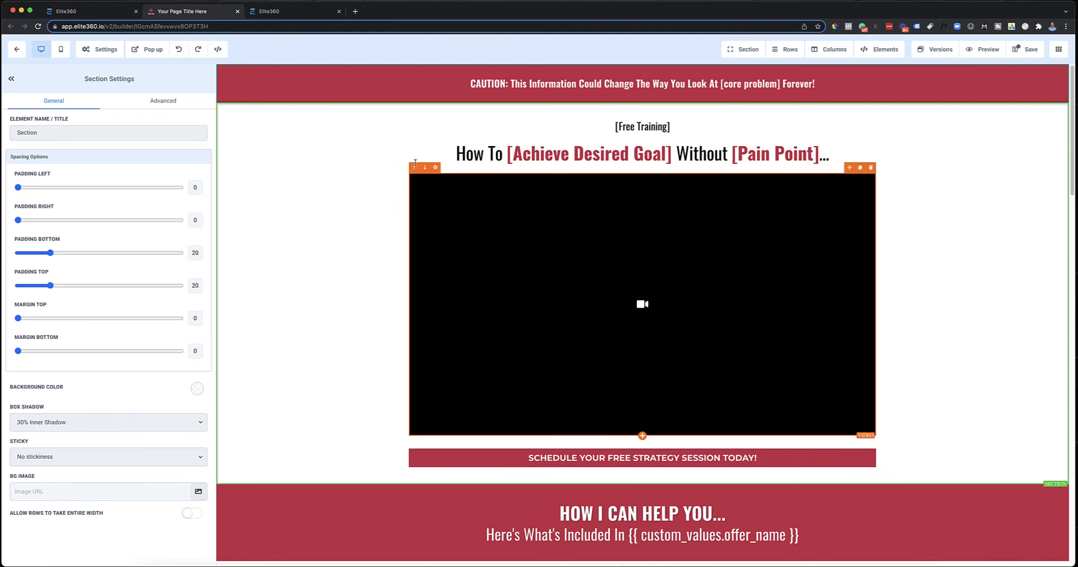
# Step: Try dark gray as the caution section's background color, and undo both that color and the section's bottom border
pyautogui.click(561, 93)
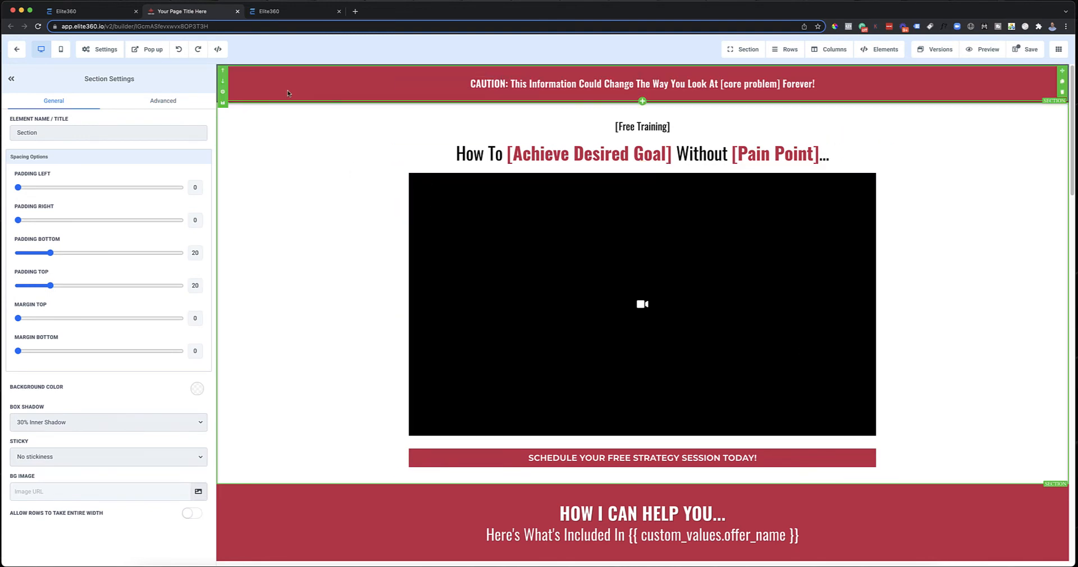
pyautogui.click(196, 389)
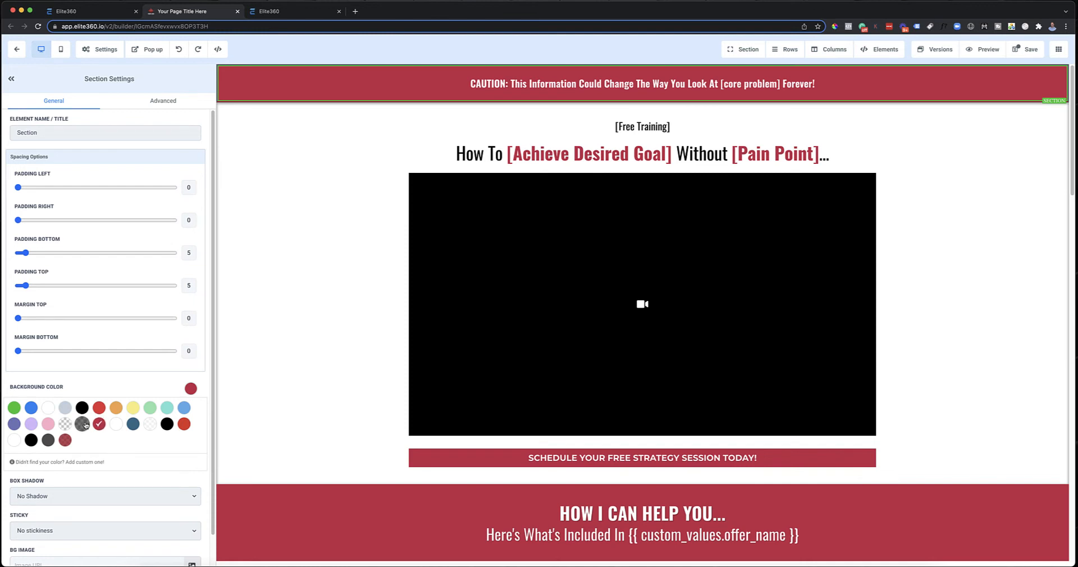
pyautogui.click(48, 441)
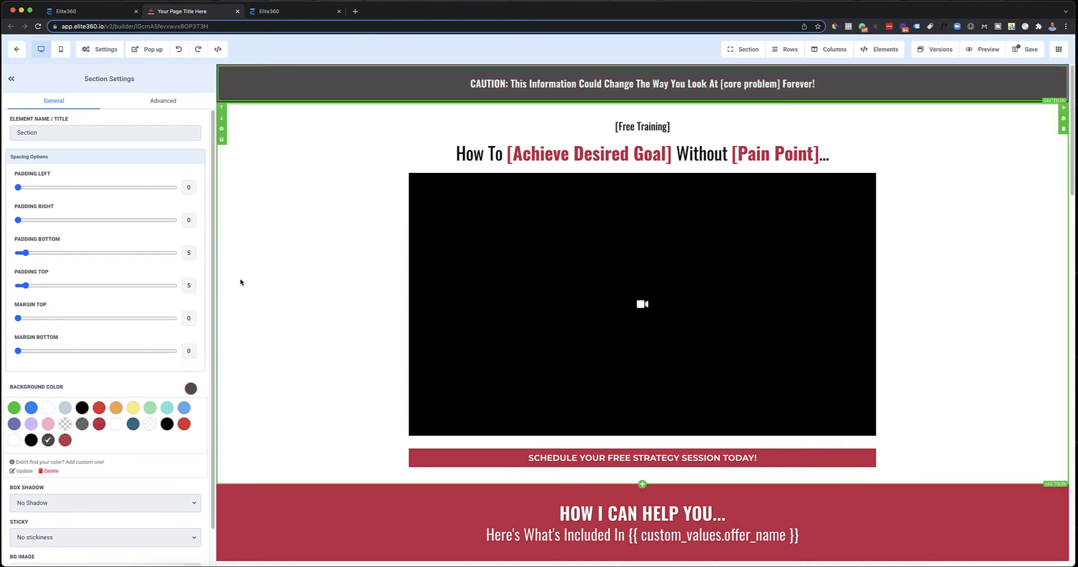
pyautogui.click(193, 387)
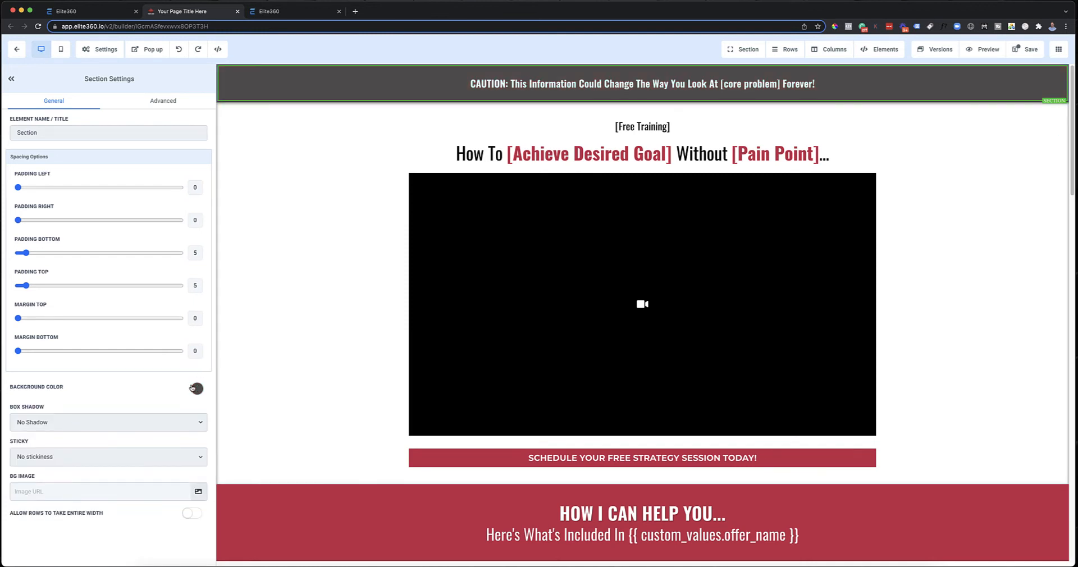
pyautogui.click(253, 361)
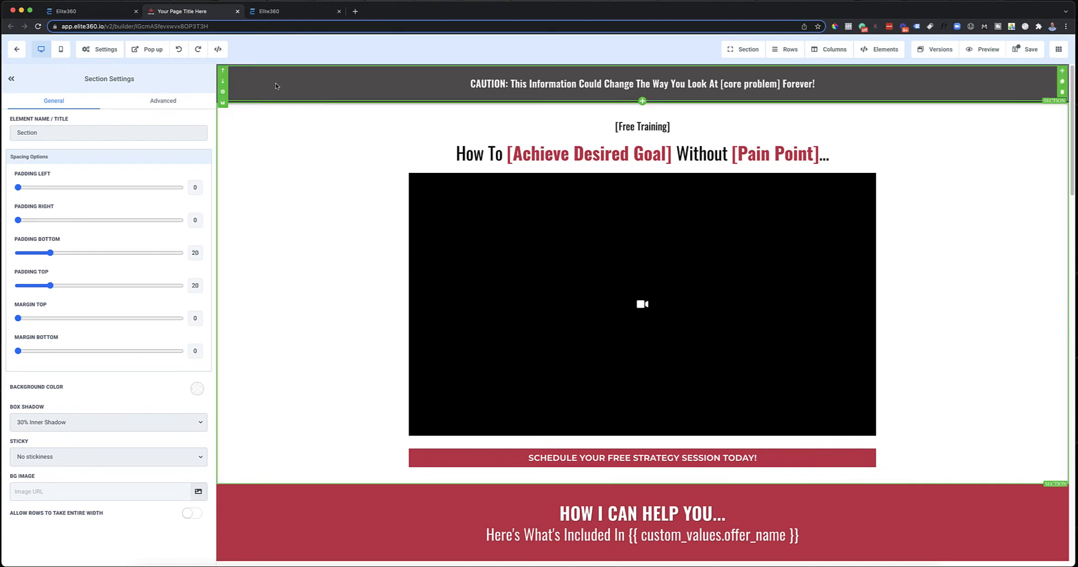
pyautogui.click(180, 50)
pyautogui.click(180, 50)
# Step: Give the caution section the Bottom Border 3px option in dark gray with a 5px width, and close the page preview
pyautogui.click(319, 83)
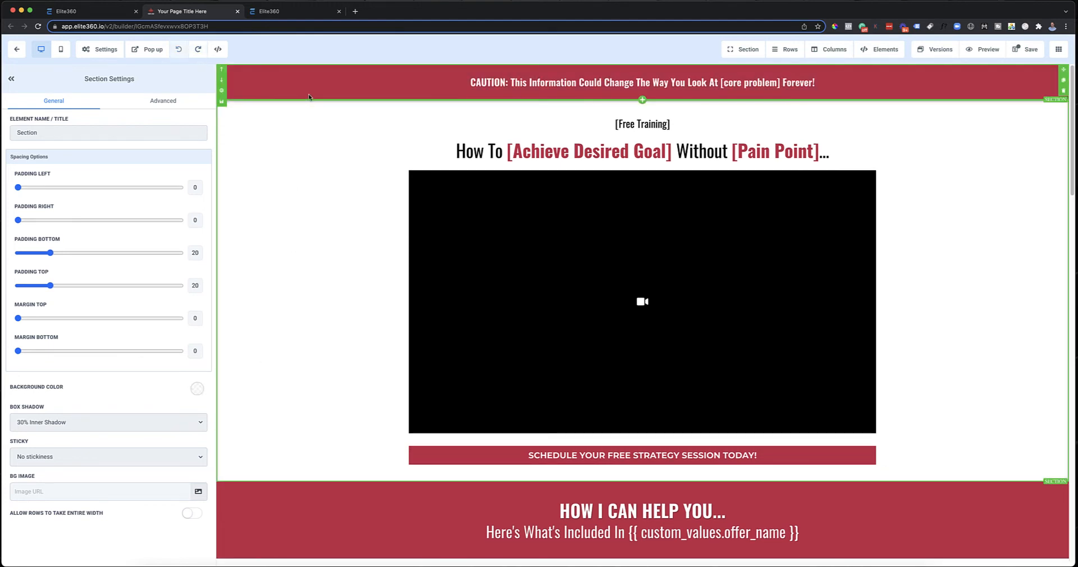
pyautogui.click(163, 100)
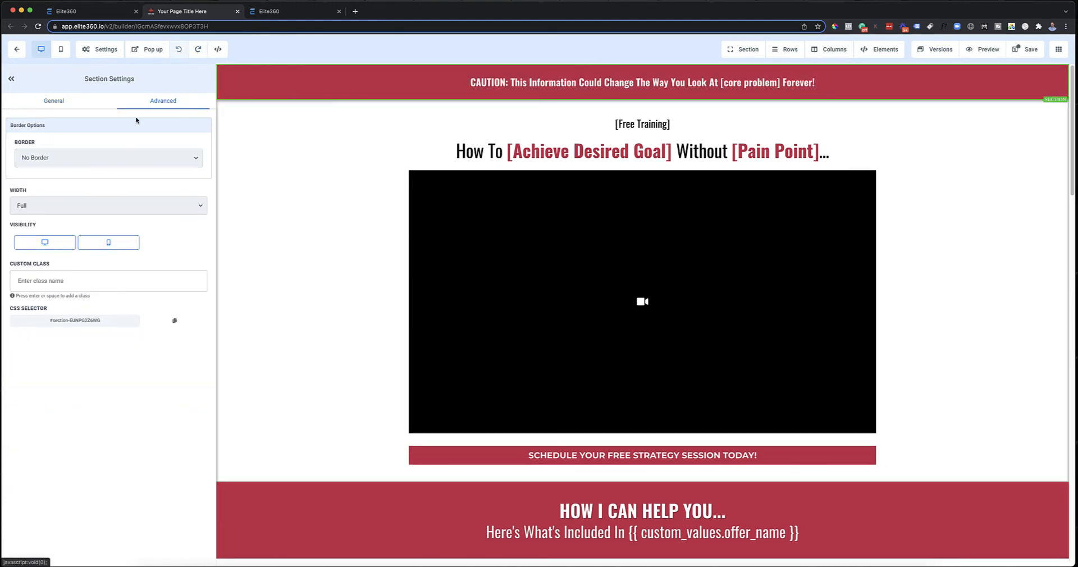
pyautogui.click(84, 159)
pyautogui.click(69, 207)
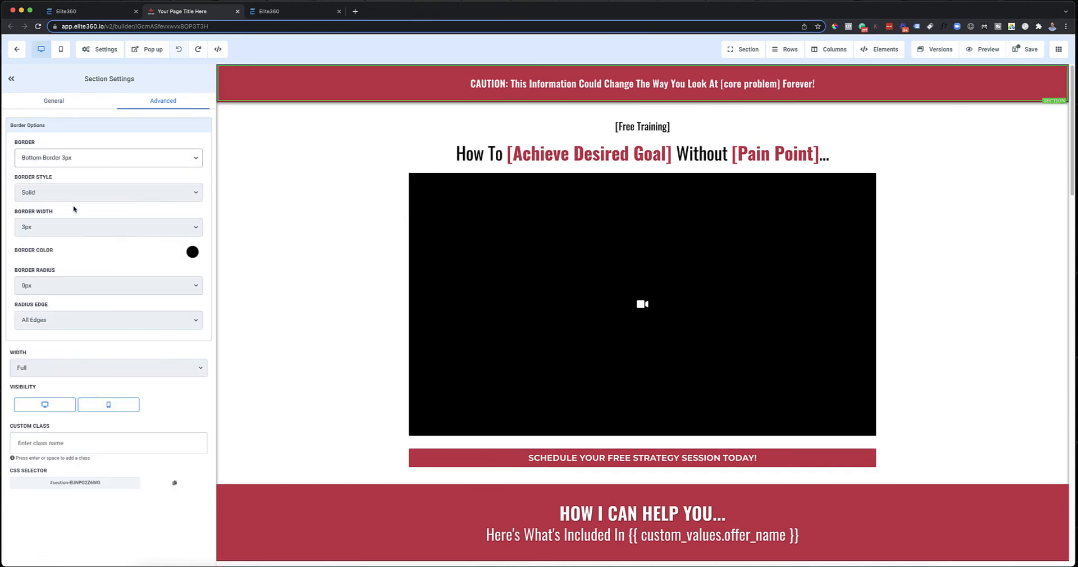
pyautogui.click(192, 253)
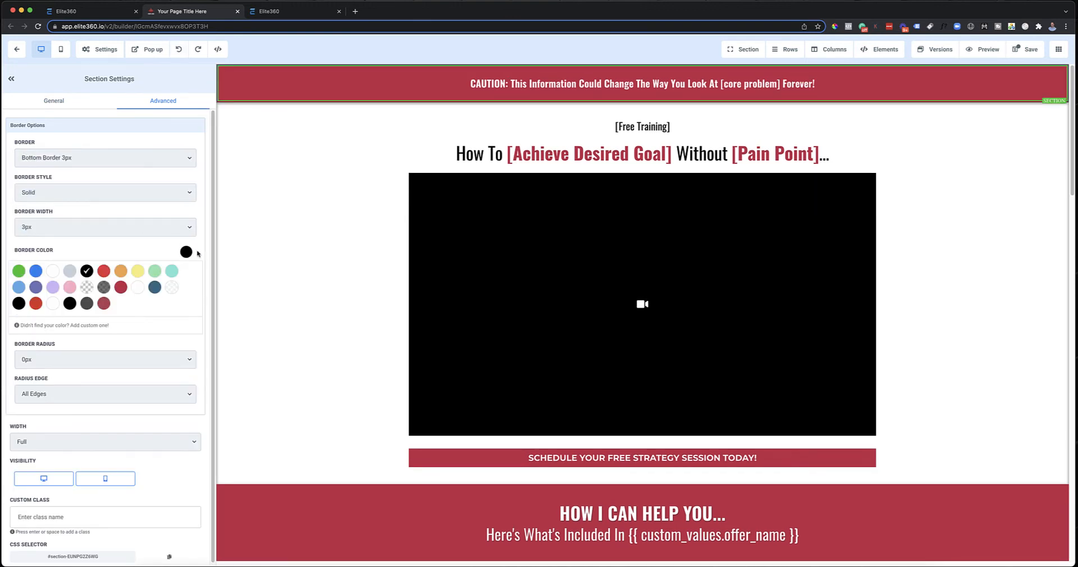
pyautogui.click(86, 303)
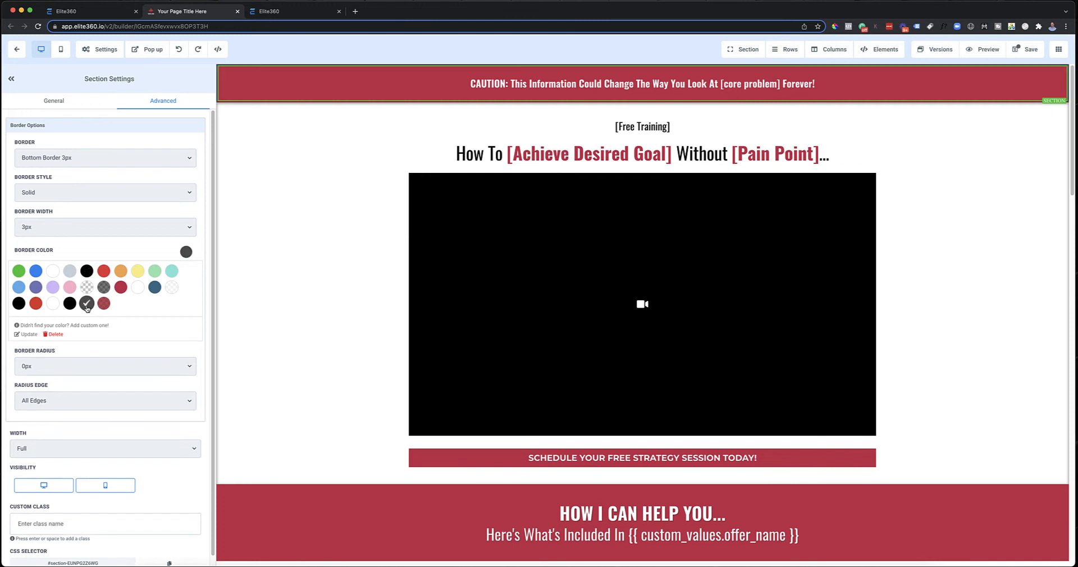
pyautogui.click(105, 227)
pyautogui.click(105, 237)
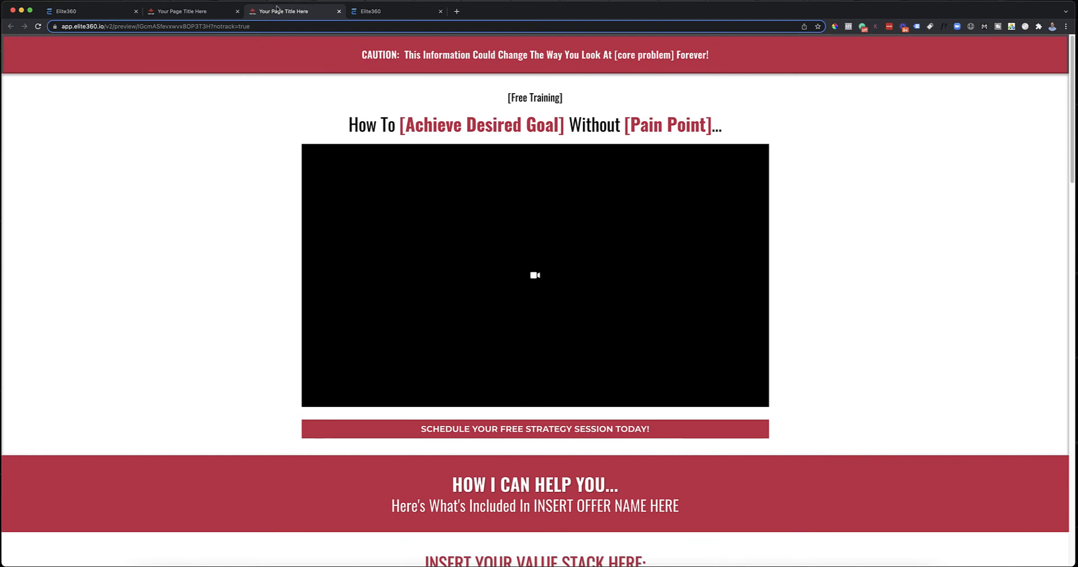
pyautogui.click(339, 11)
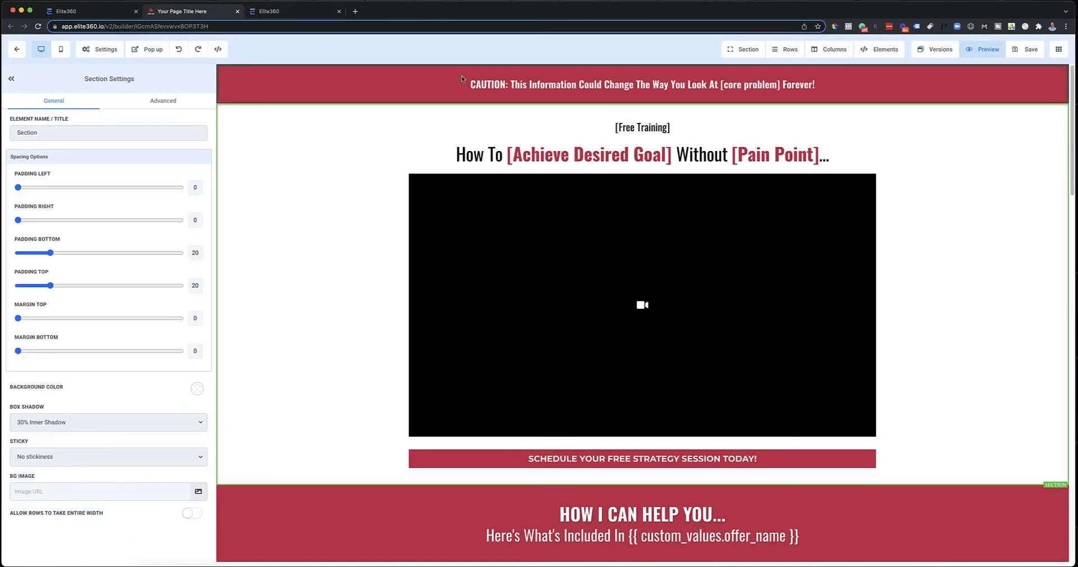
# Step: Change the caution section's border type to Bottom Border
pyautogui.click(344, 70)
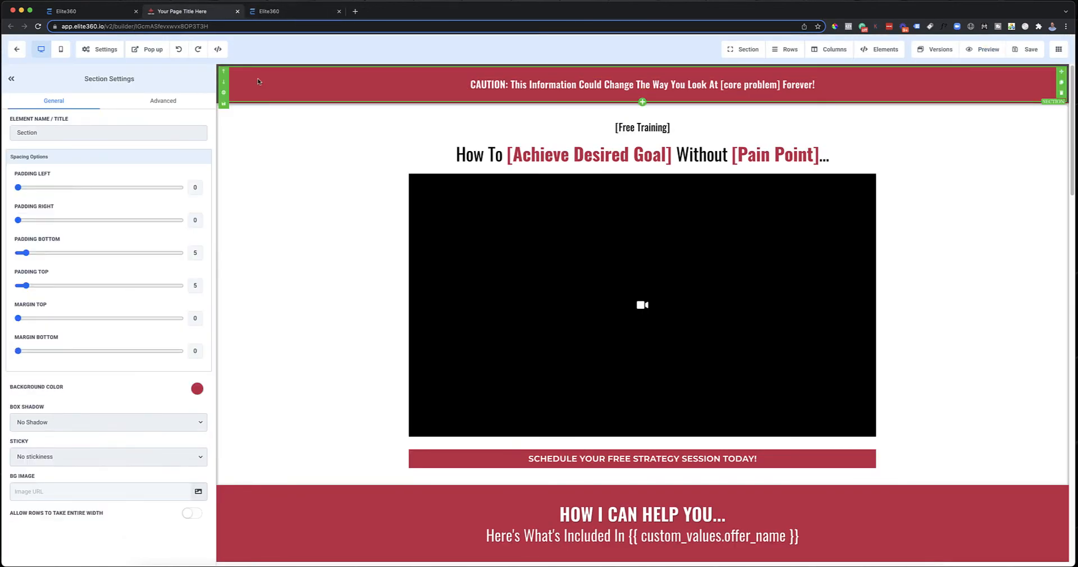
pyautogui.click(163, 102)
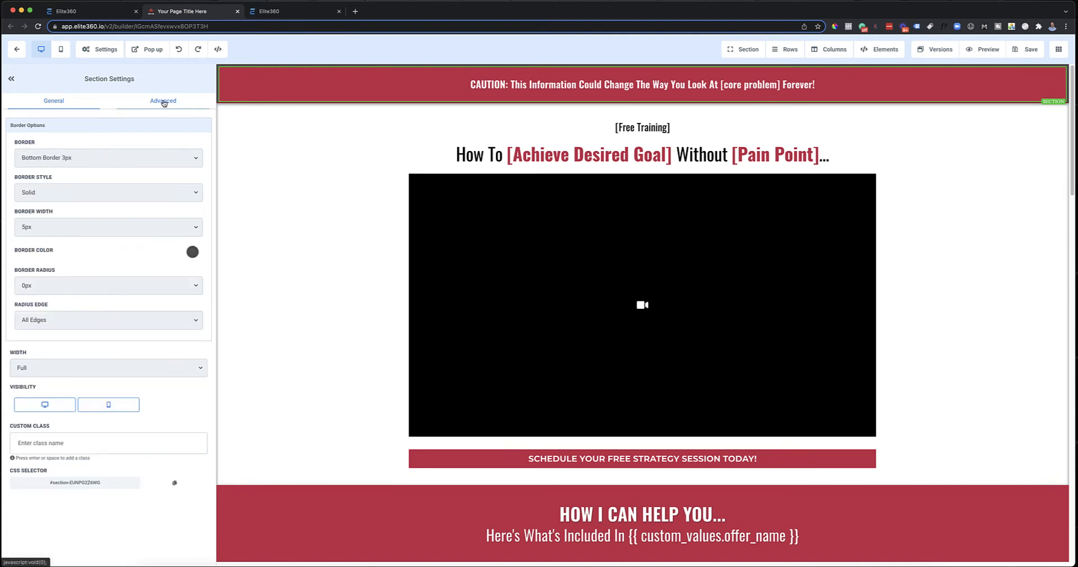
pyautogui.click(79, 159)
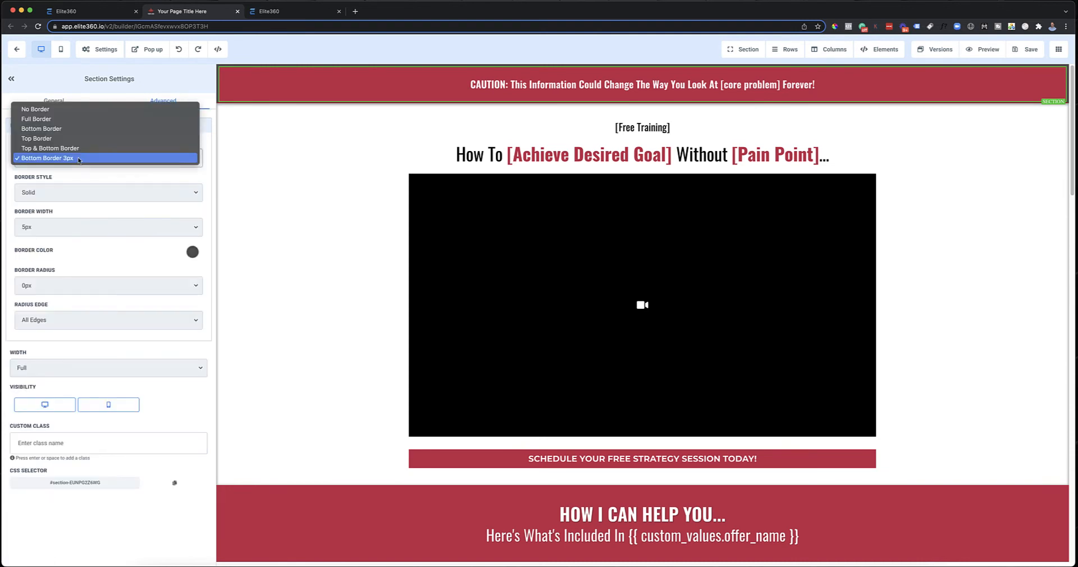
pyautogui.click(79, 130)
pyautogui.click(235, 160)
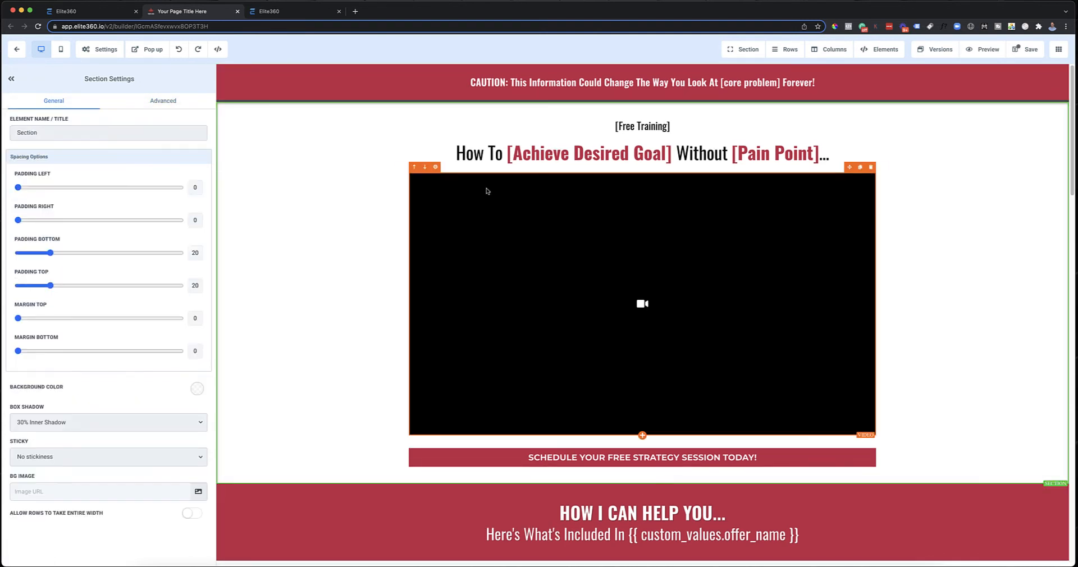
# Step: Save the page, preview the caution section's border, and look over the full page in the editor
pyautogui.click(1018, 51)
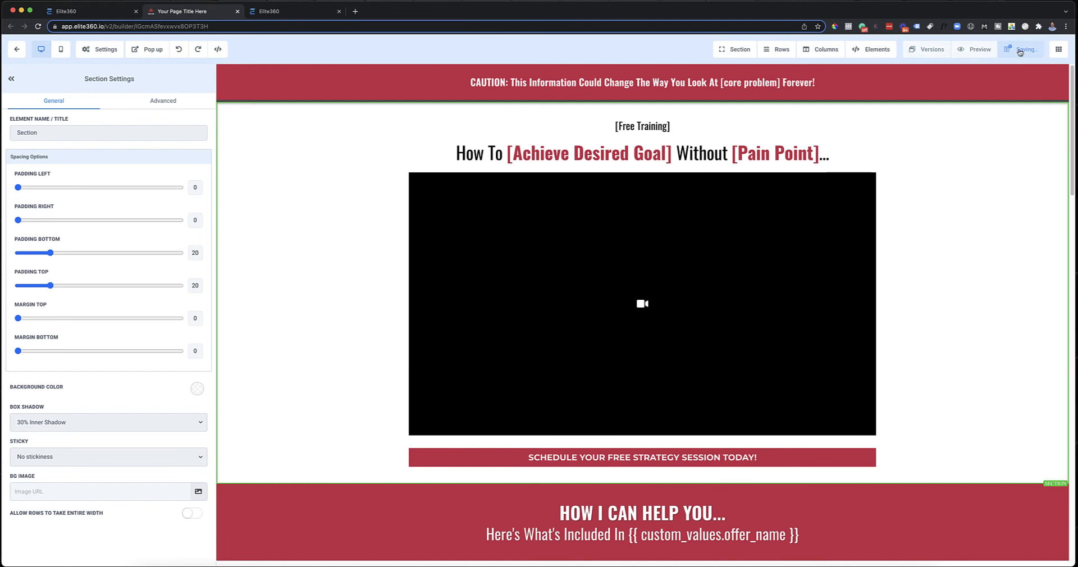
pyautogui.click(978, 54)
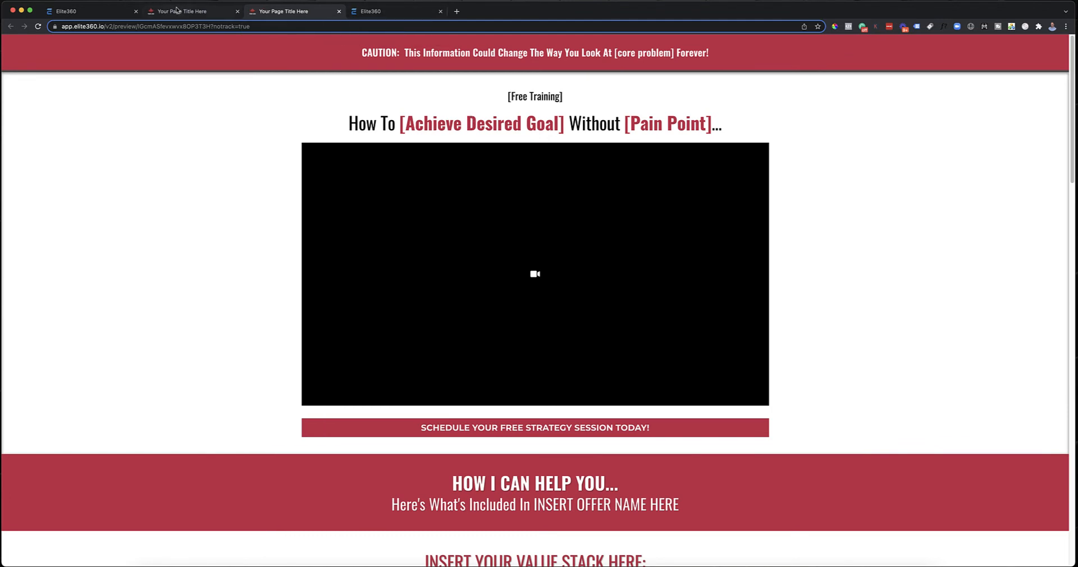
pyautogui.click(203, 13)
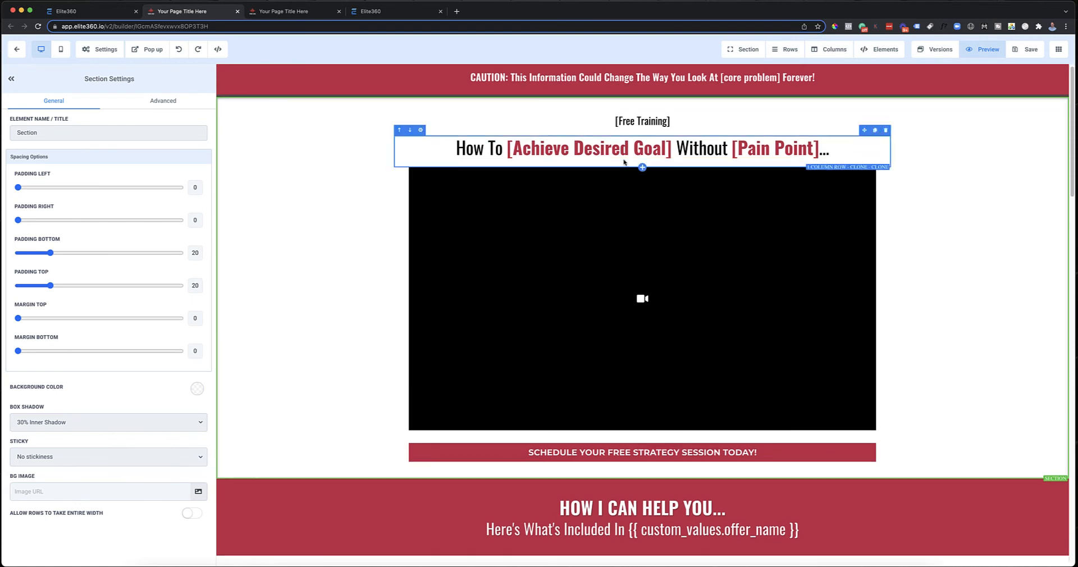
pyautogui.scroll(-15, 686, 159)
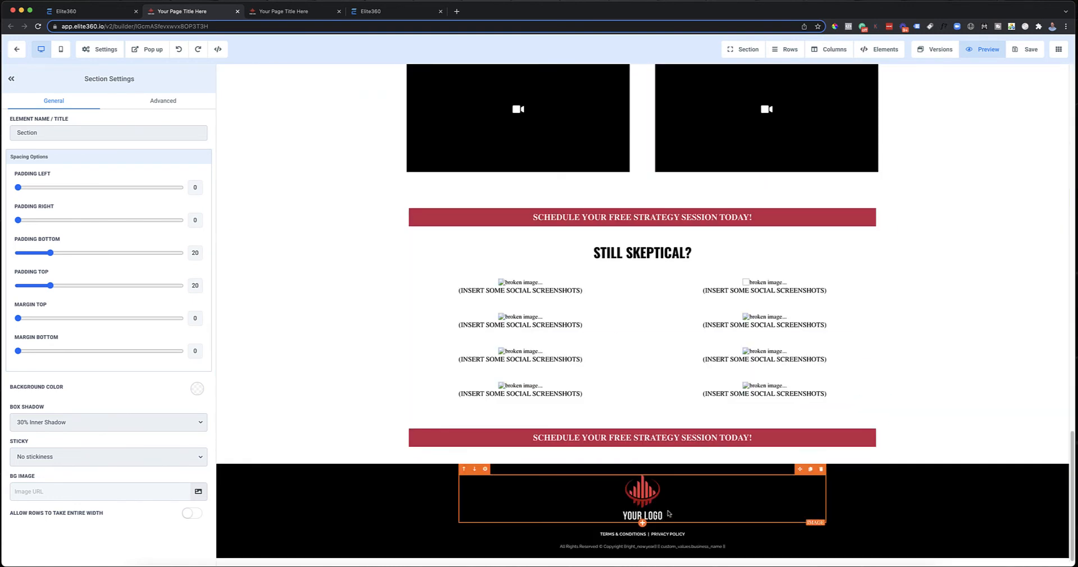
pyautogui.scroll(15, 836, 413)
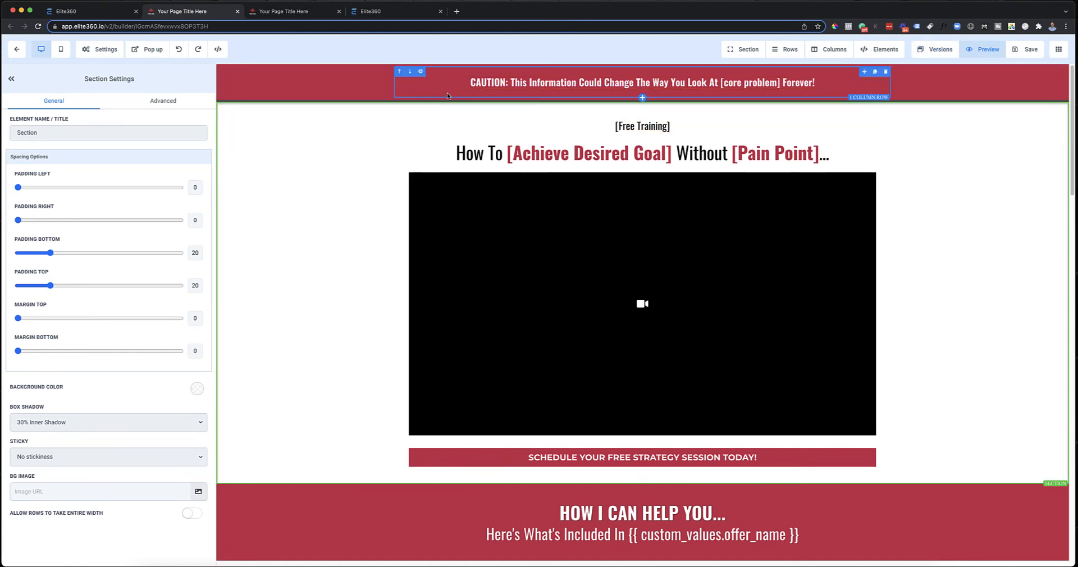
# Step: In the mobile layout, set the mobile font size of the CAUTION sub-headline to 19
pyautogui.click(58, 51)
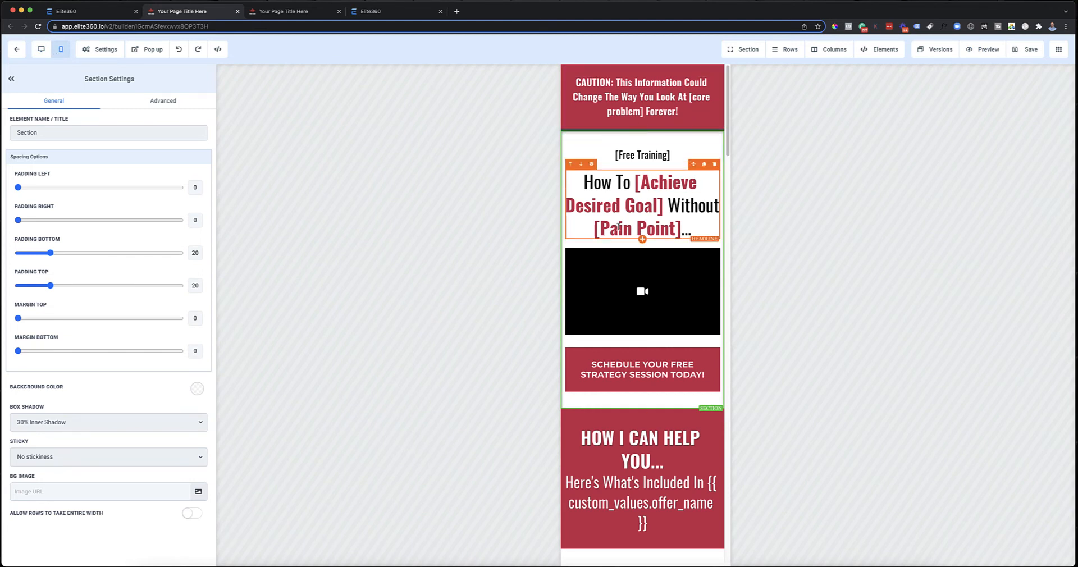
pyautogui.click(648, 87)
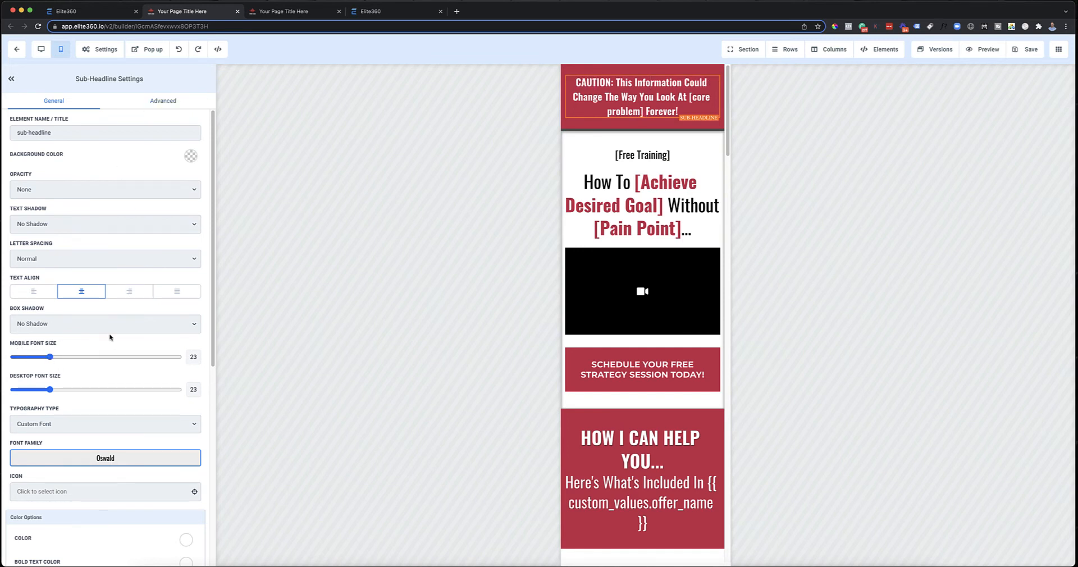
pyautogui.moveTo(50, 357)
pyautogui.mouseDown()
pyautogui.moveTo(30, 361)
pyautogui.moveTo(43, 361)
pyautogui.mouseUp()
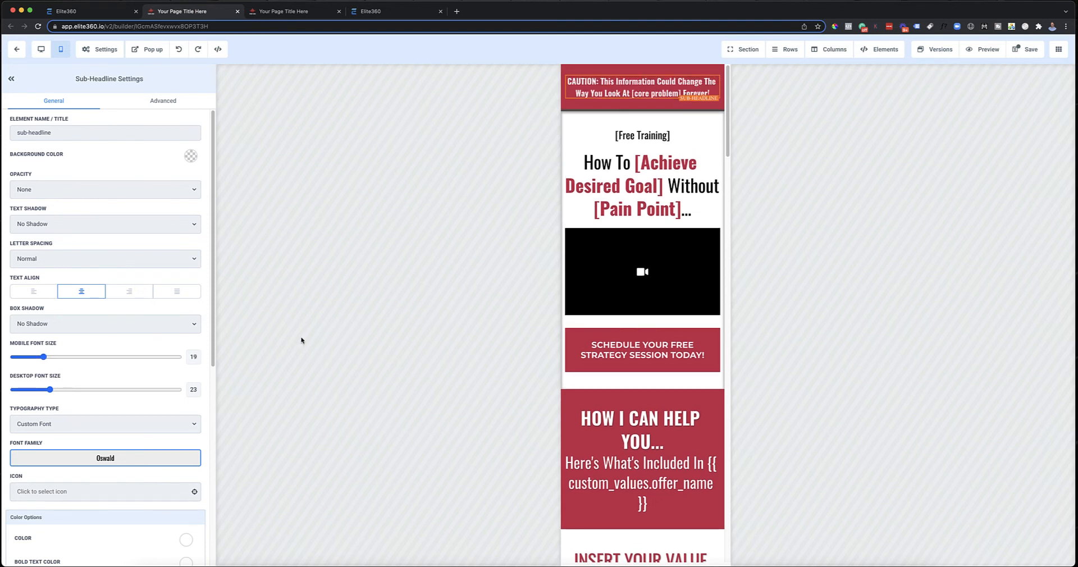
# Step: Set the main "How To [Achieve Desired Goal]" headline's mobile font size to 33 and check the strategy session button's mobile font size
pyautogui.click(626, 162)
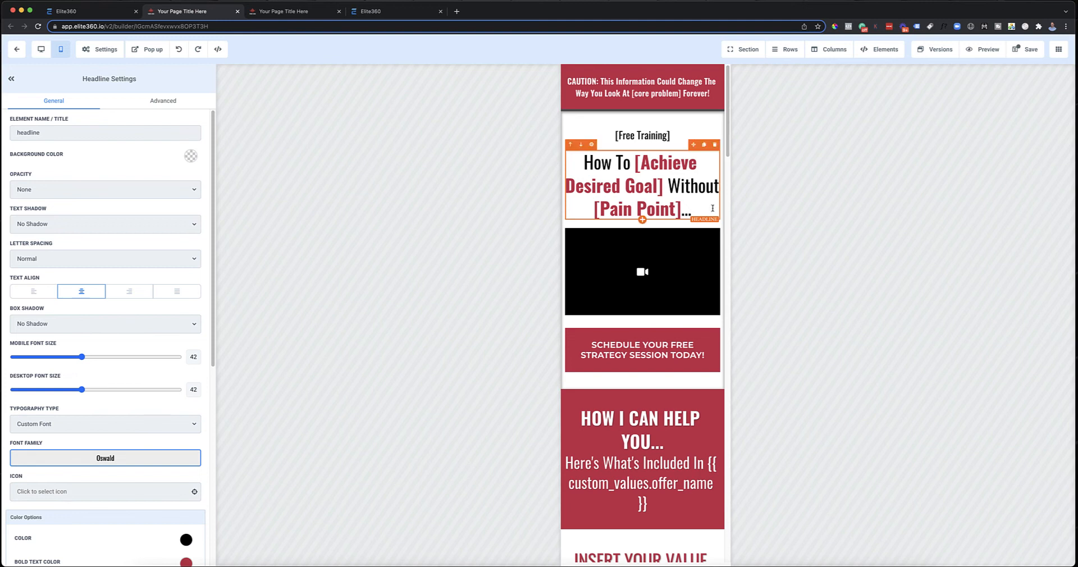
pyautogui.moveTo(82, 357); pyautogui.dragTo(67, 365)
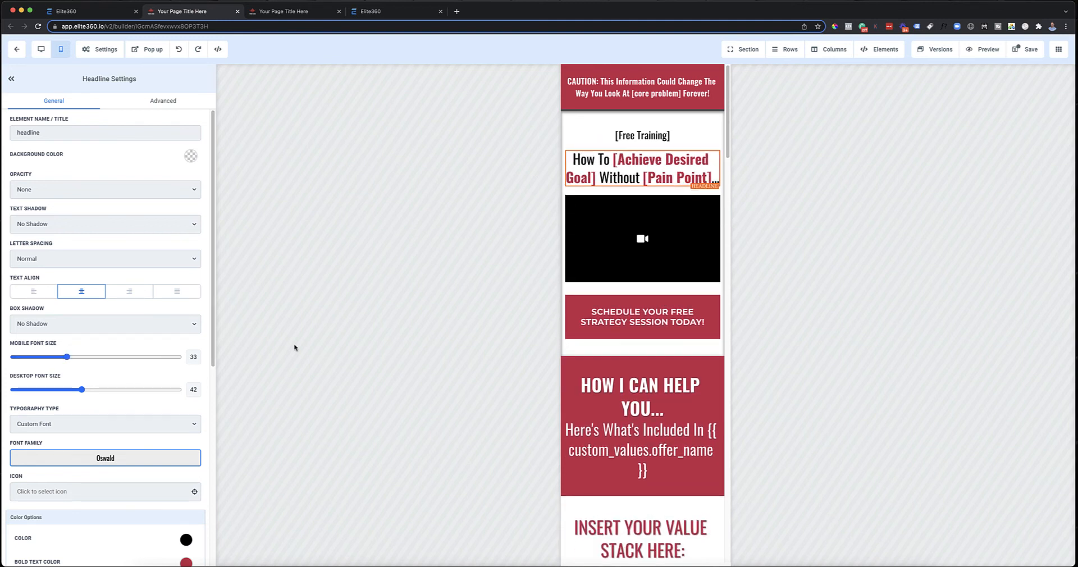
pyautogui.click(678, 319)
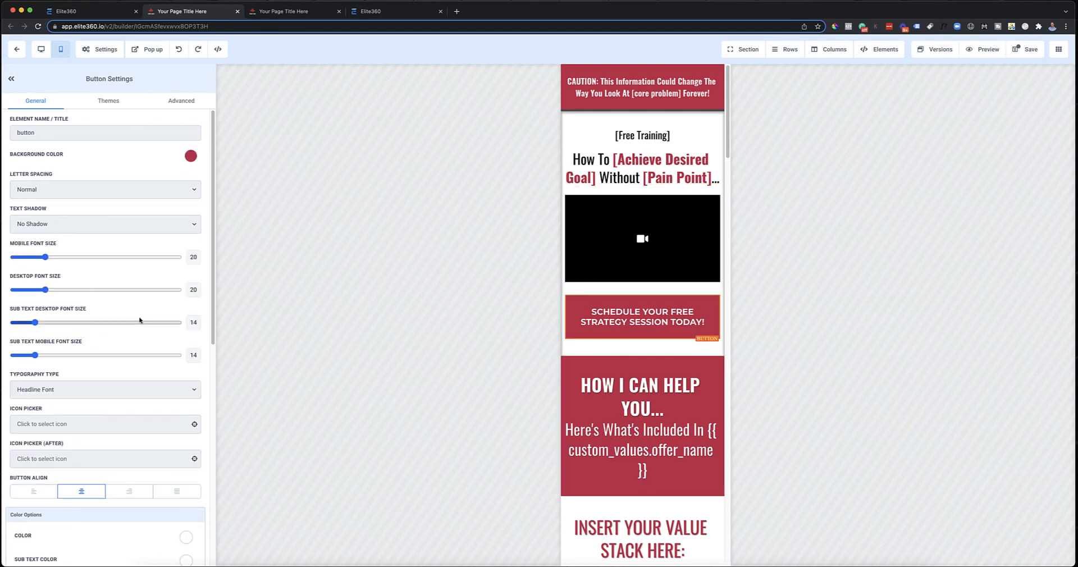
pyautogui.scroll(-3, 139, 320)
pyautogui.scroll(3, 140, 317)
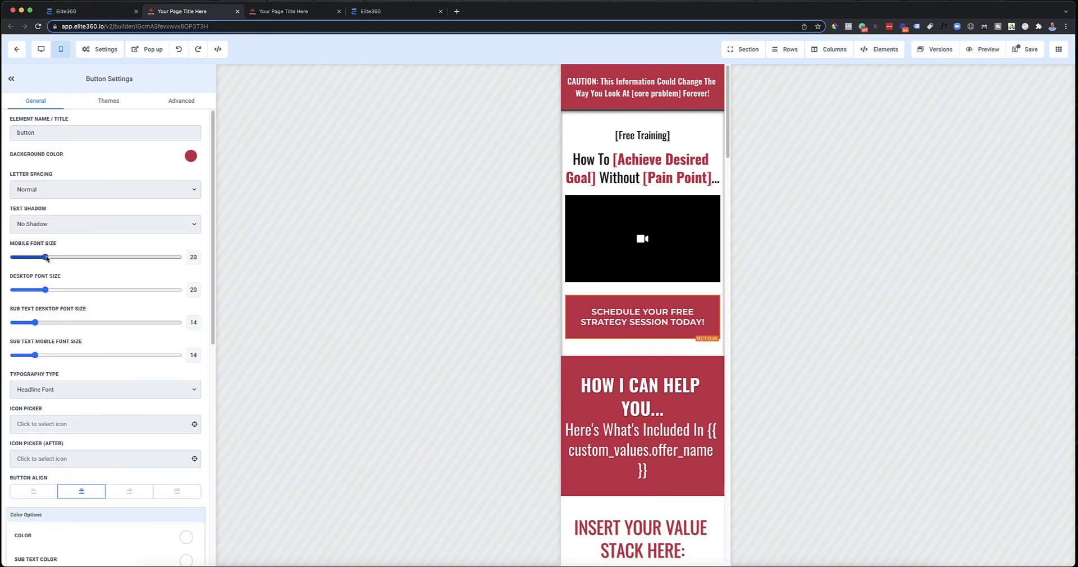
pyautogui.moveTo(46, 257); pyautogui.dragTo(46, 261)
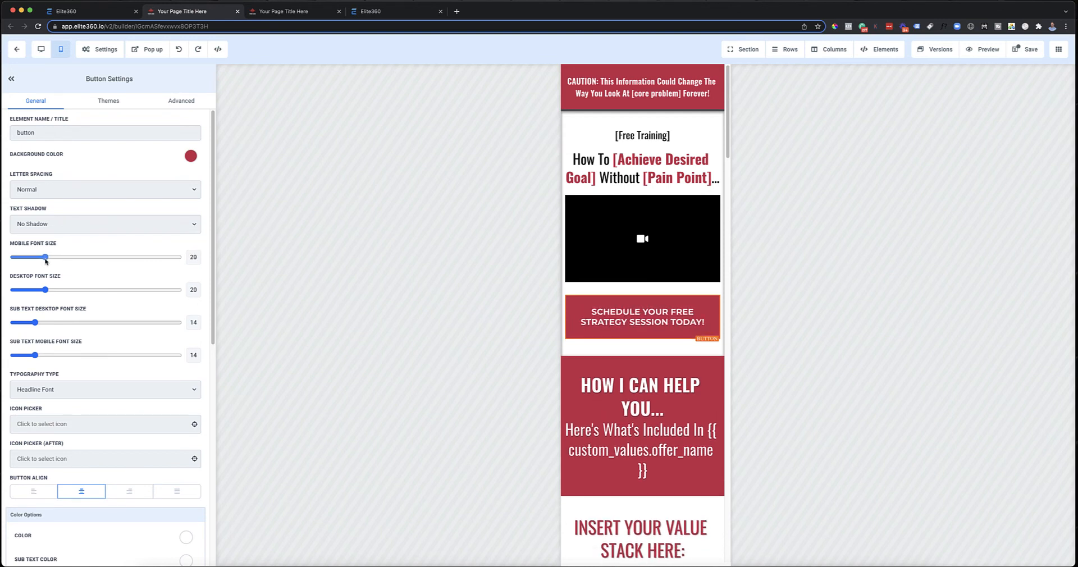
# Step: On mobile, shrink "HOW I CAN HELP YOU..." to one line, set the font size of the headline beneath it to 17, and save
pyautogui.click(616, 387)
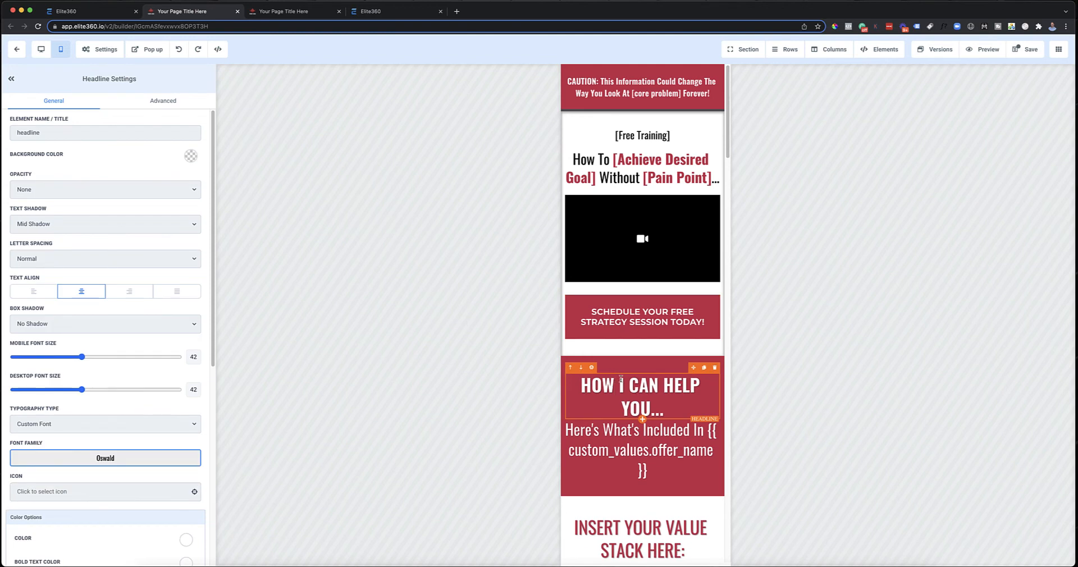
pyautogui.moveTo(82, 357); pyautogui.dragTo(74, 358)
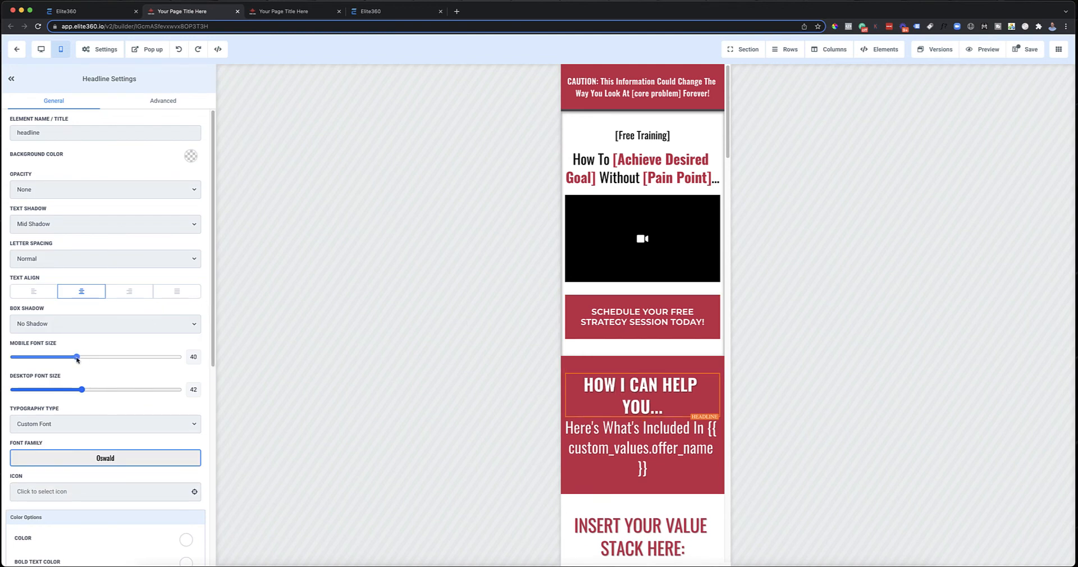
pyautogui.click(628, 404)
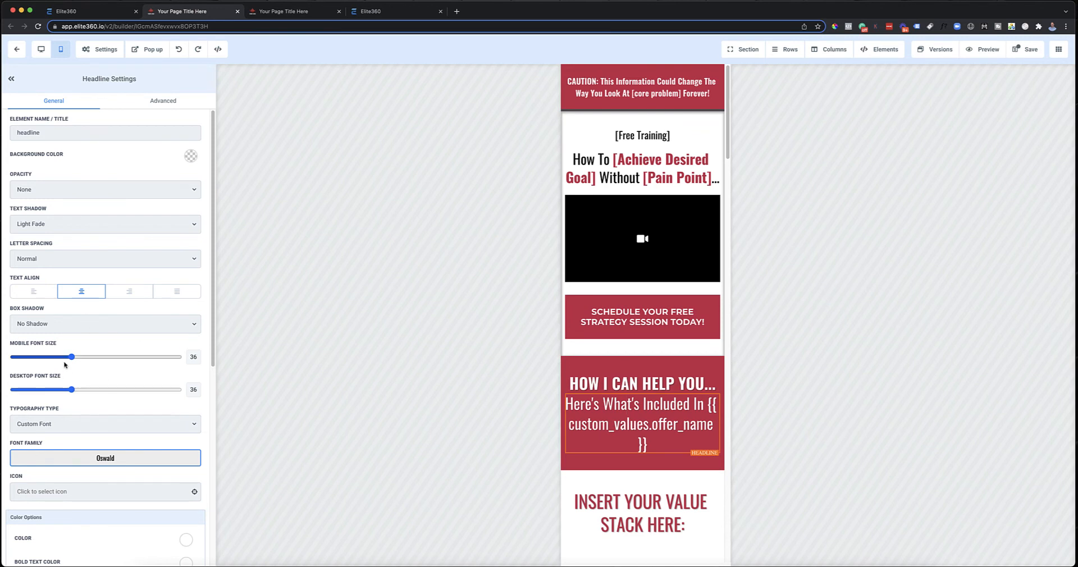
pyautogui.moveTo(71, 357); pyautogui.dragTo(40, 361)
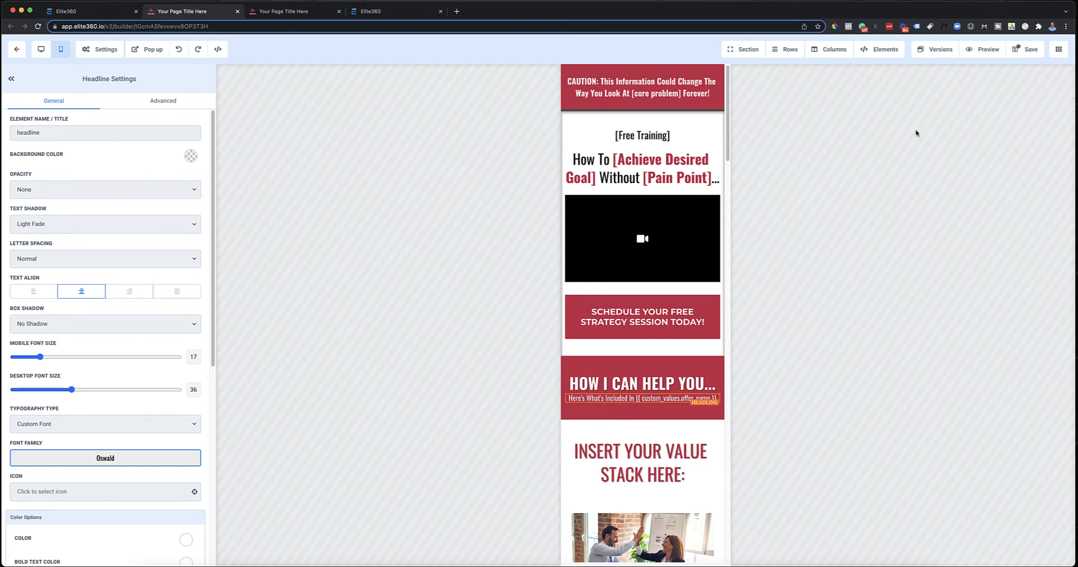
pyautogui.click(1026, 49)
# Step: Set the mobile font size to 27 for "INSERT YOUR VALUE STACK HERE:" and 28 for "Hear From A Few Of Our Clients"
pyautogui.click(661, 459)
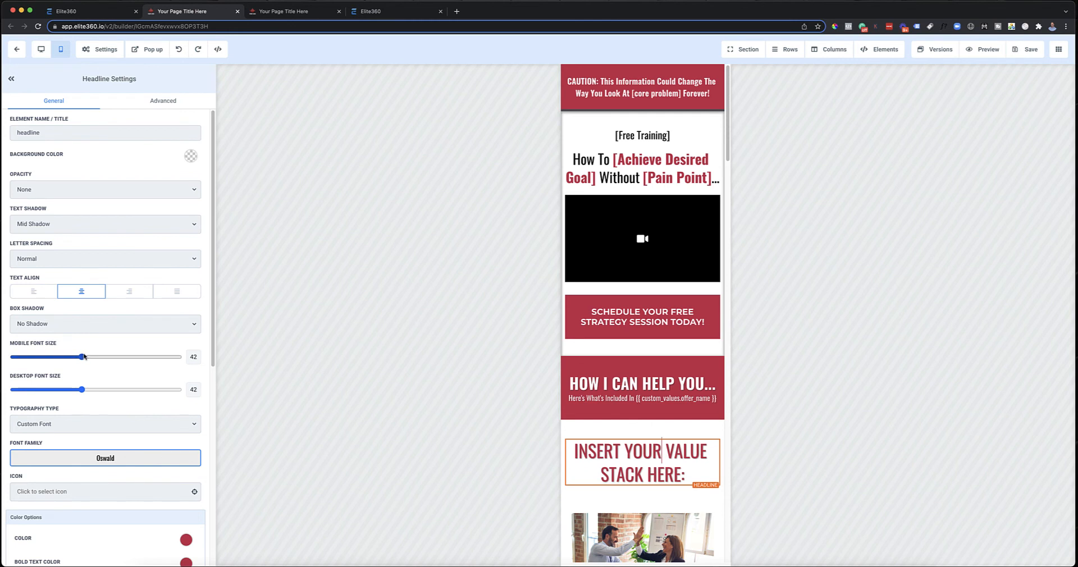
pyautogui.moveTo(81, 357); pyautogui.dragTo(58, 359)
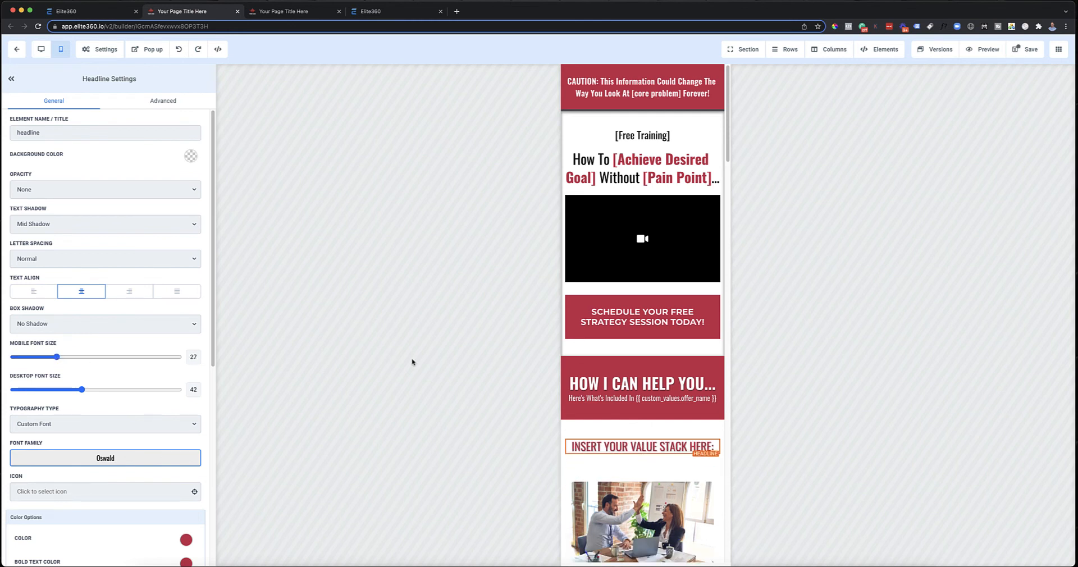
pyautogui.scroll(-10, 685, 421)
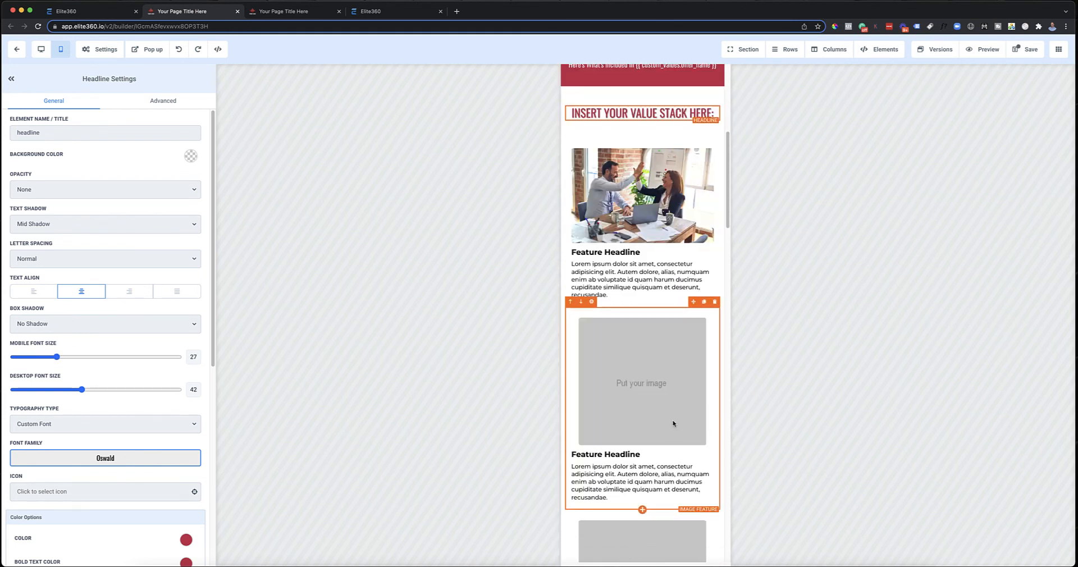
pyautogui.scroll(-6, 639, 413)
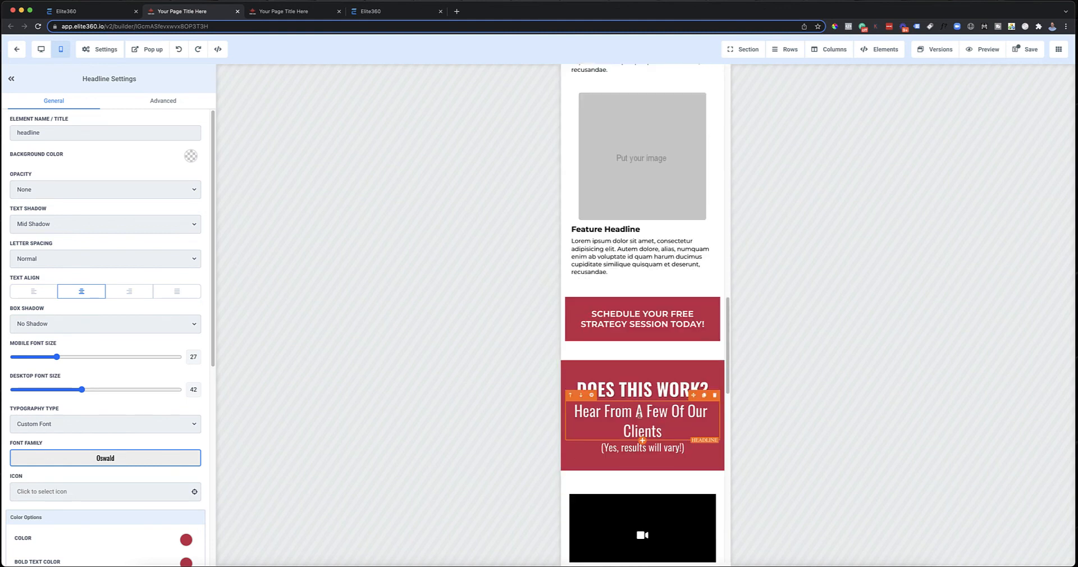
pyautogui.click(644, 427)
pyautogui.moveTo(70, 357); pyautogui.dragTo(58, 359)
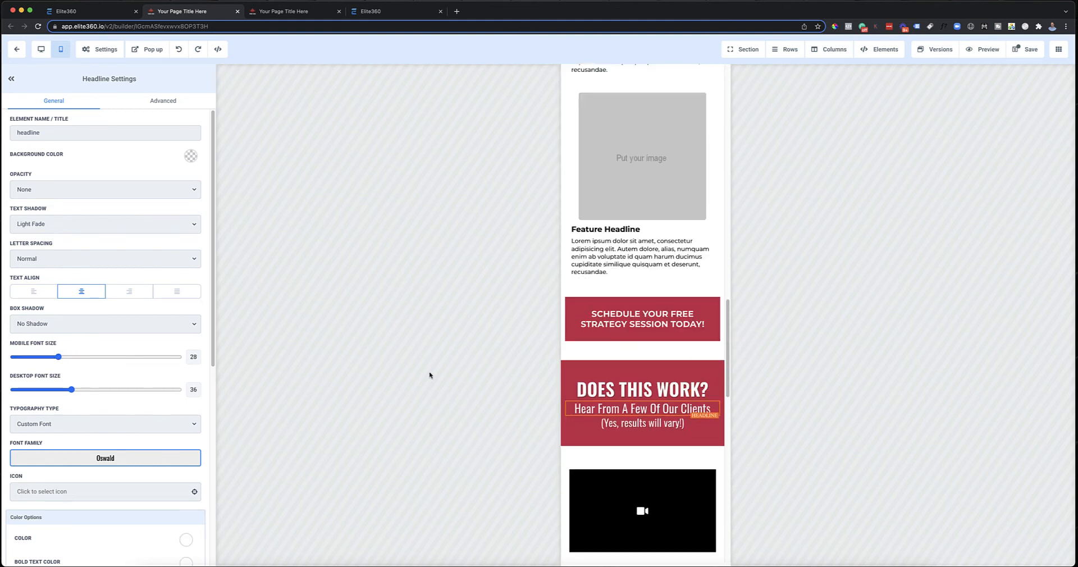
# Step: Check the remaining mobile sections, return to the desktop layout, and save the page
pyautogui.scroll(-15, 696, 392)
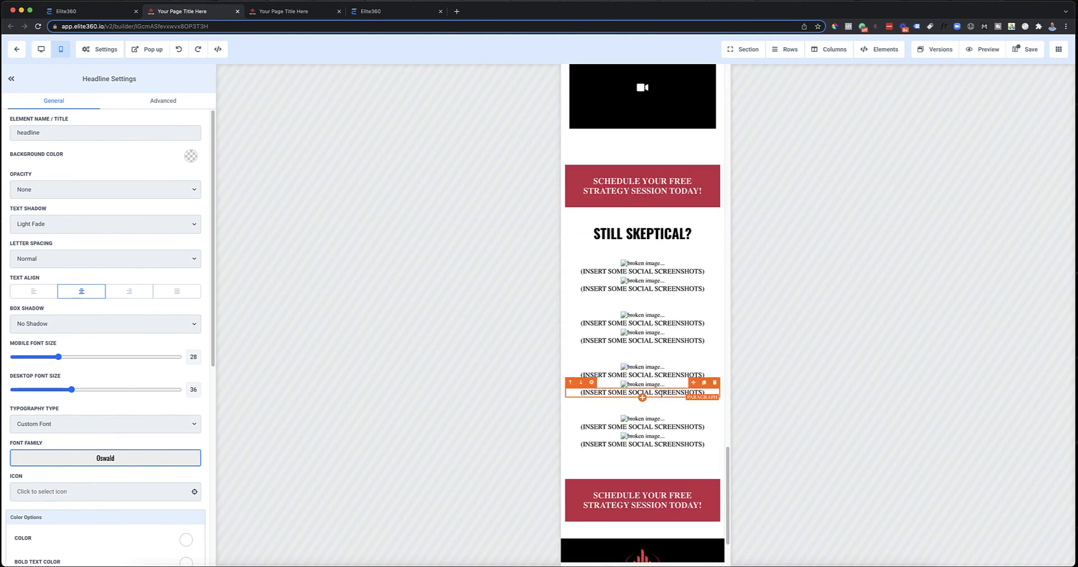
pyautogui.scroll(15, 626, 343)
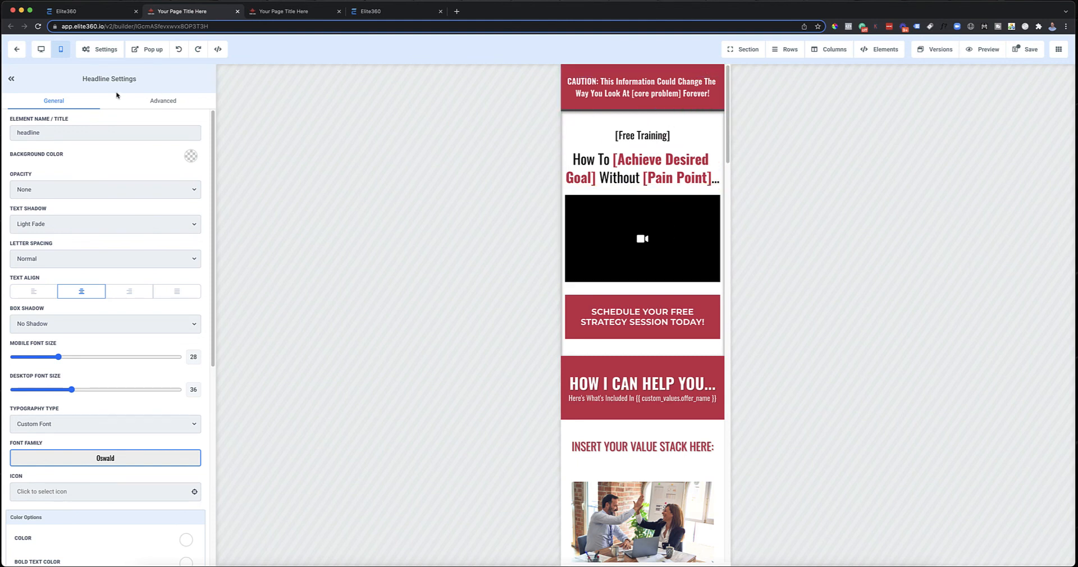
pyautogui.click(41, 49)
pyautogui.click(1011, 49)
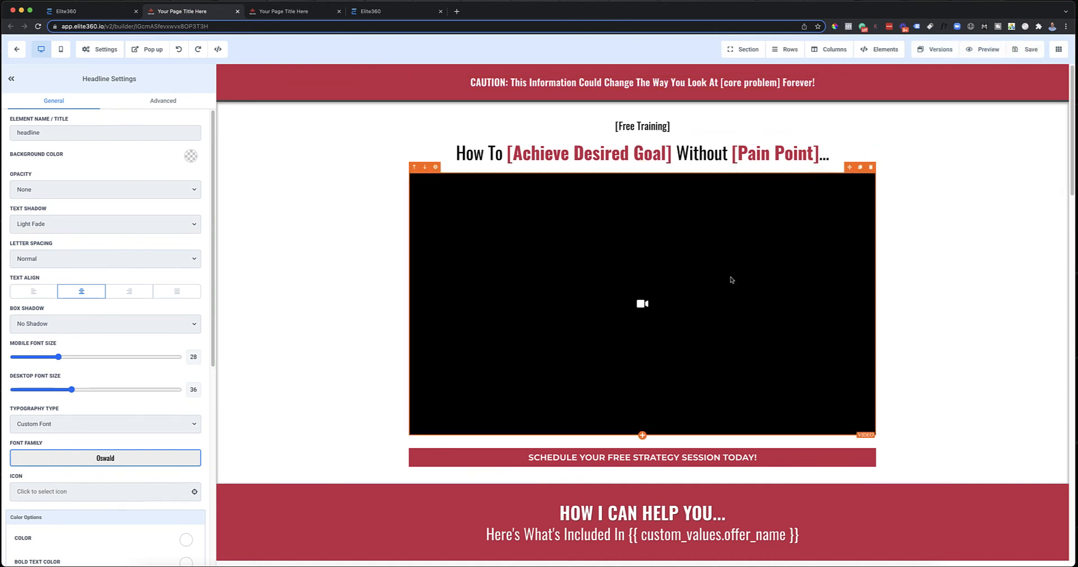
# Step: Change the first value stack feature's headline to "Getting Started Training" and select its description text
pyautogui.scroll(-5, 733, 272)
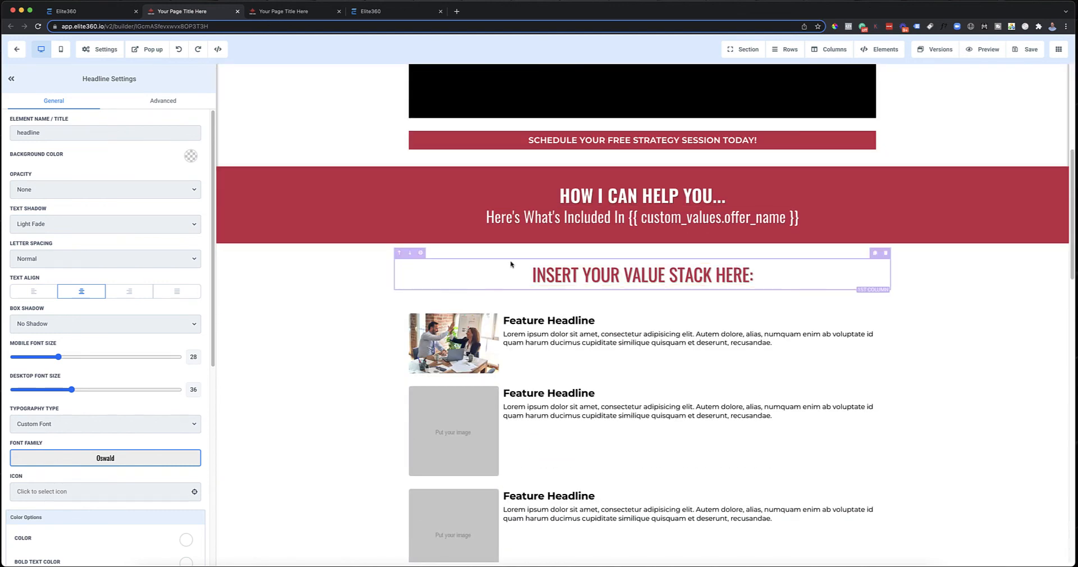
pyautogui.scroll(-3, 511, 264)
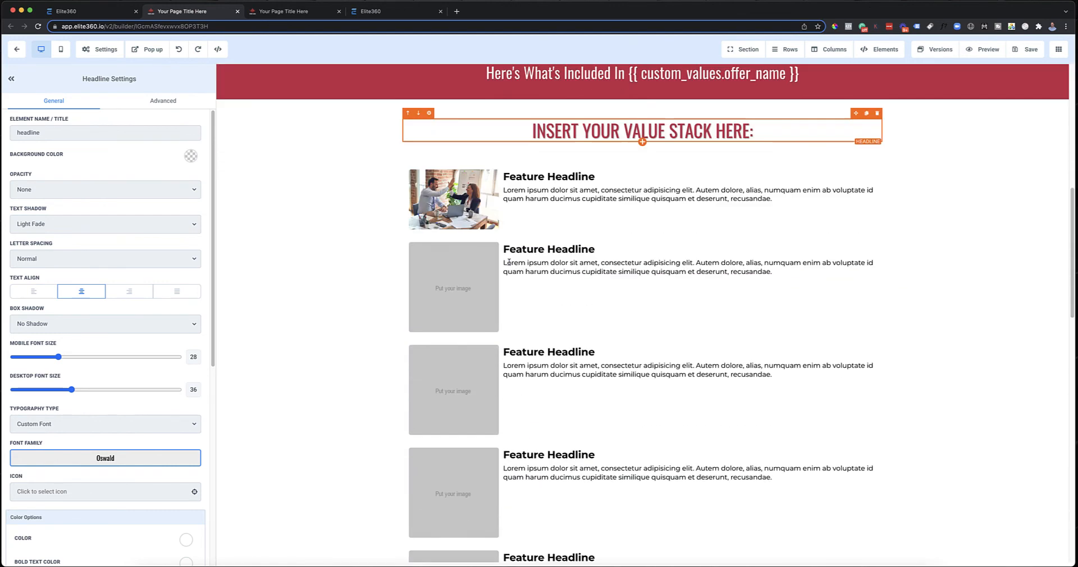
pyautogui.scroll(1, 602, 163)
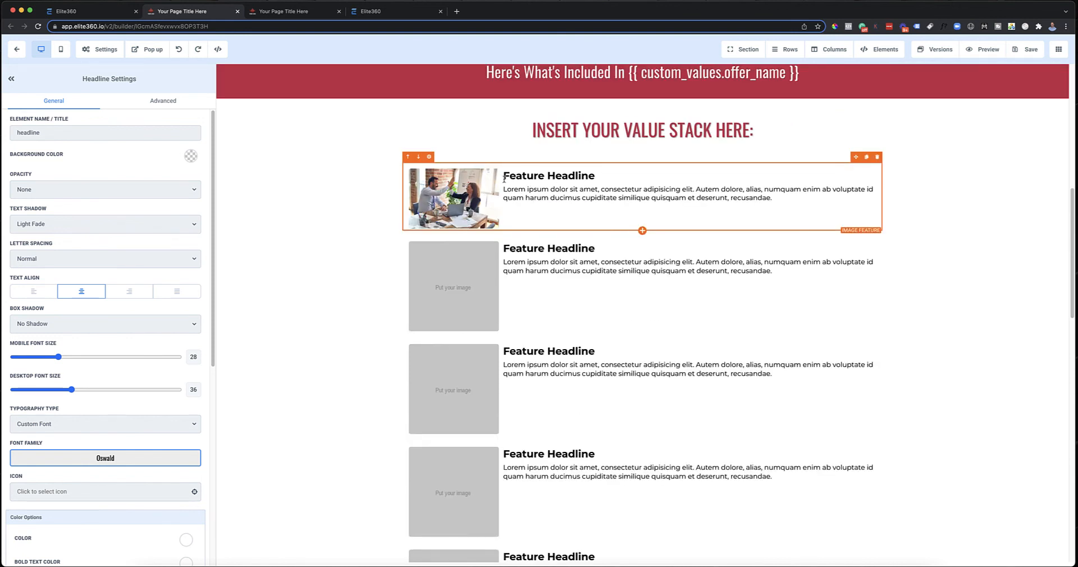
pyautogui.click(439, 191)
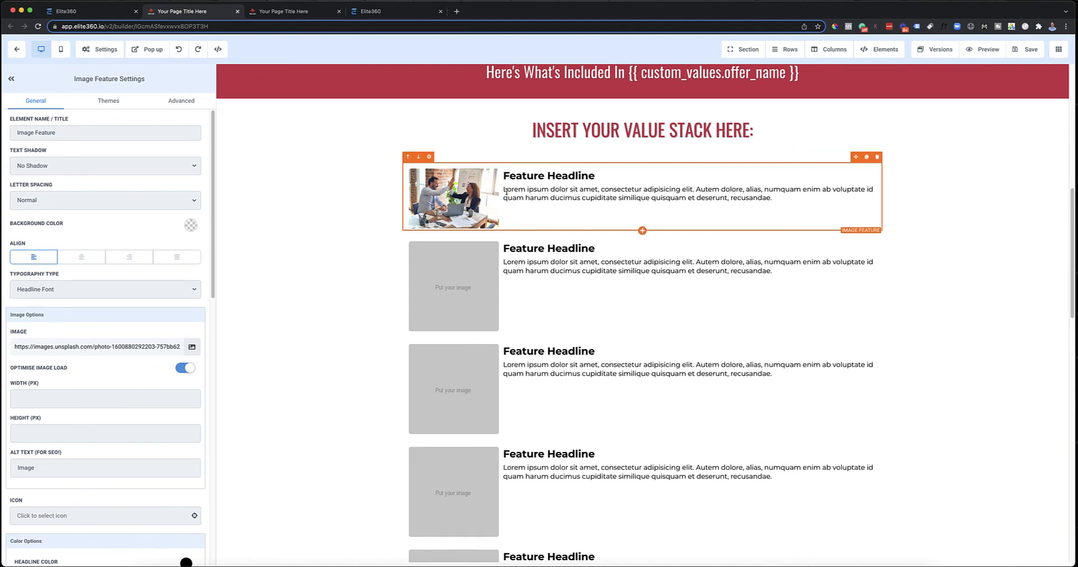
pyautogui.tripleClick(529, 177)
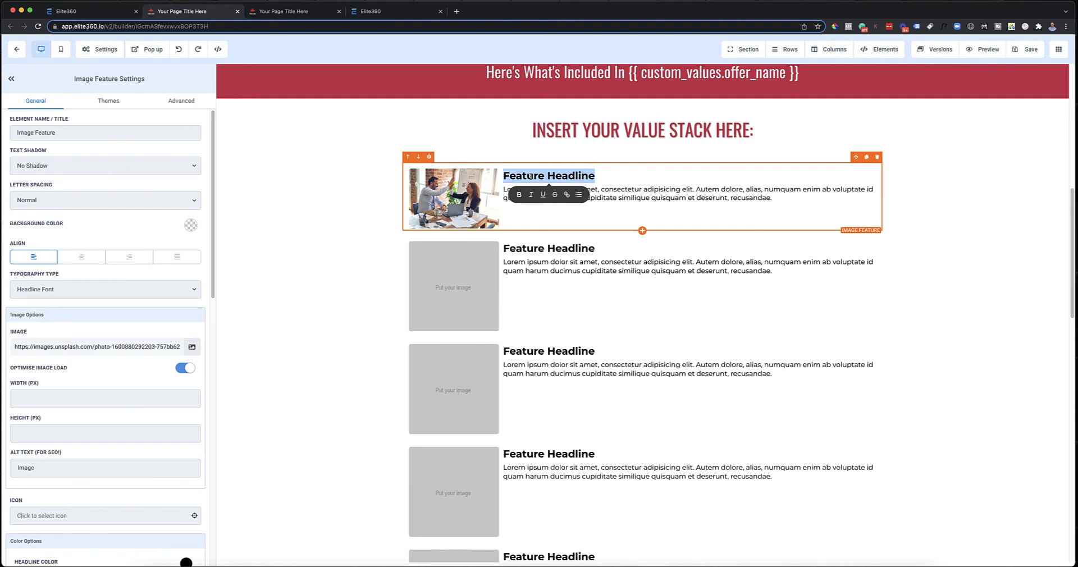
pyautogui.write('Getting St')
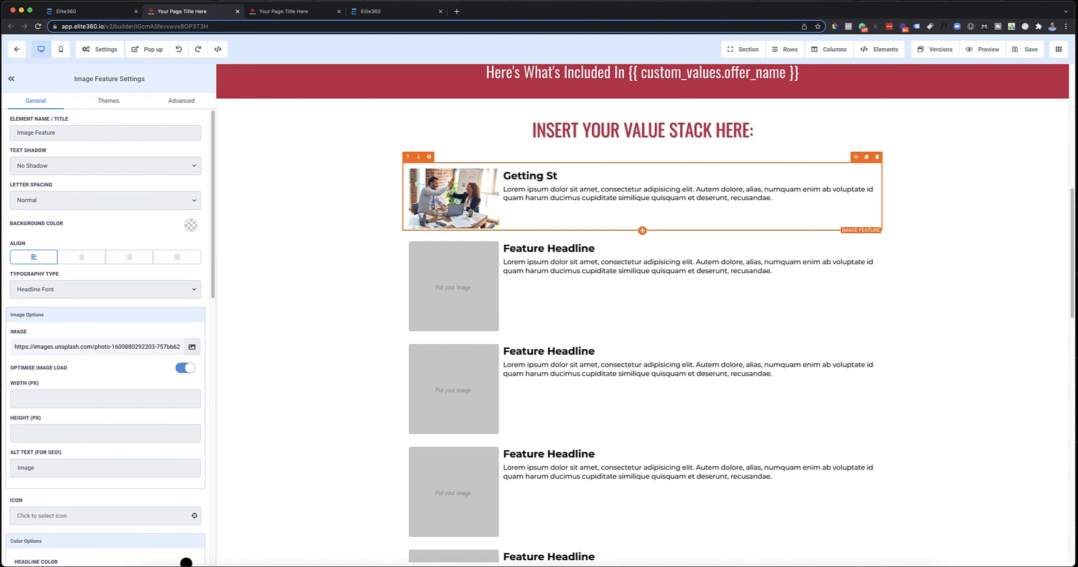
pyautogui.write('rarted Training')
pyautogui.tripleClick(521, 192)
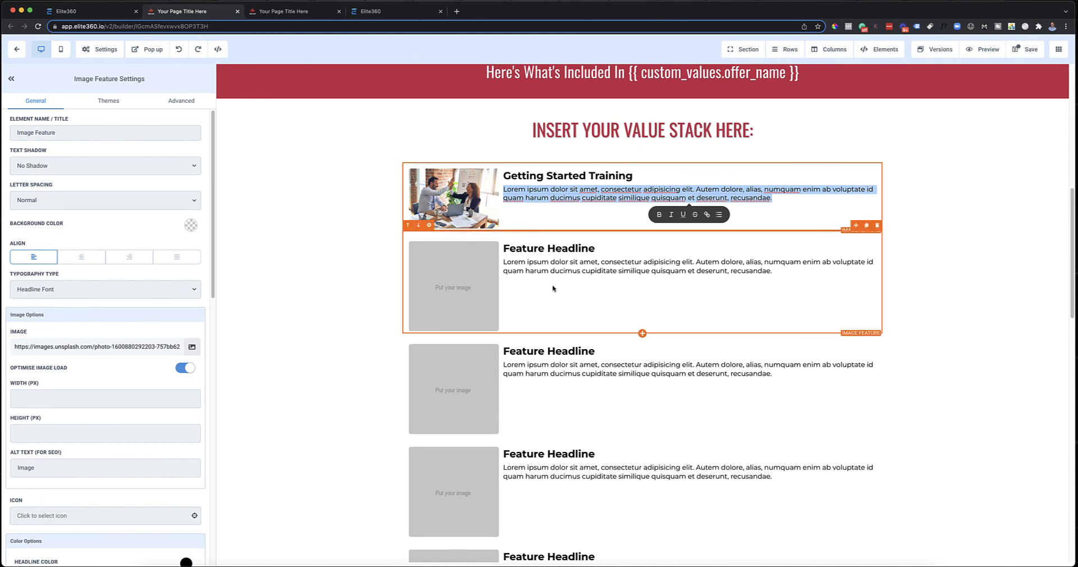
# Step: Review the full desktop page from the caution section down to the footer, including the value stack and testimonial sections
pyautogui.scroll(10, 654, 265)
pyautogui.click(1014, 160)
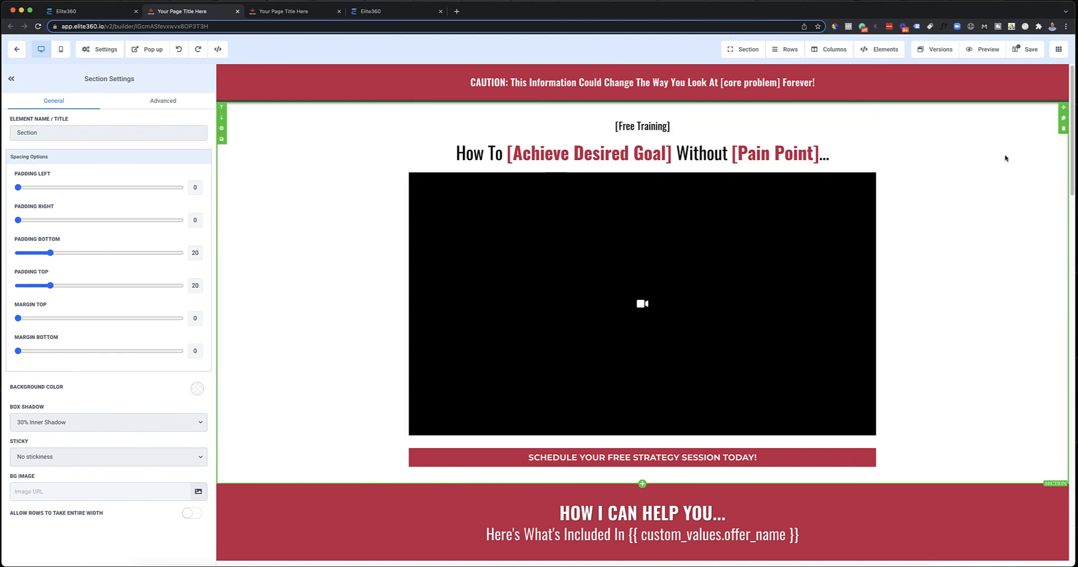
pyautogui.scroll(-3, 306, 319)
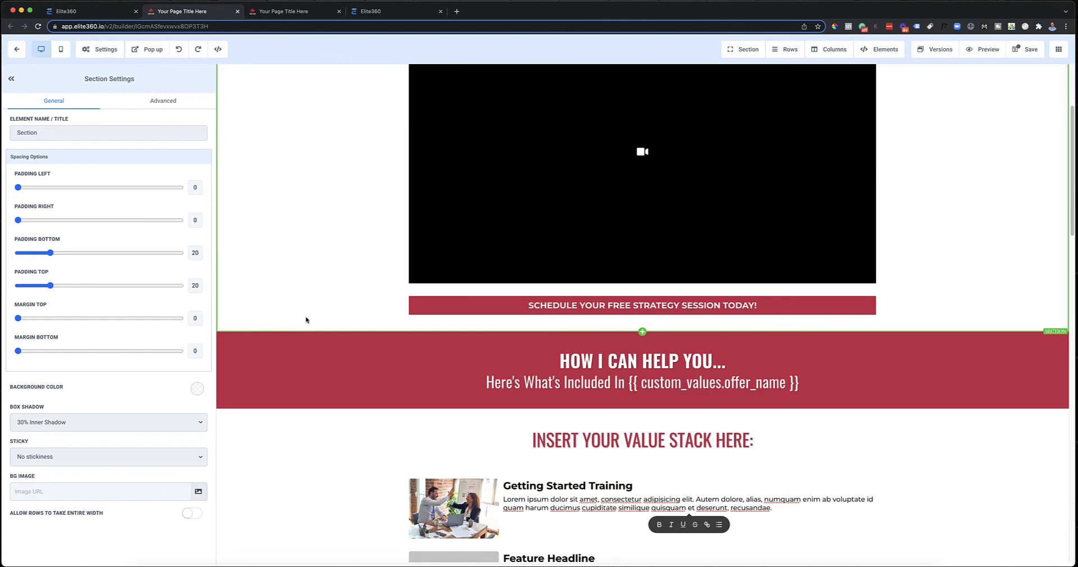
pyautogui.scroll(-5, 306, 319)
pyautogui.click(448, 256)
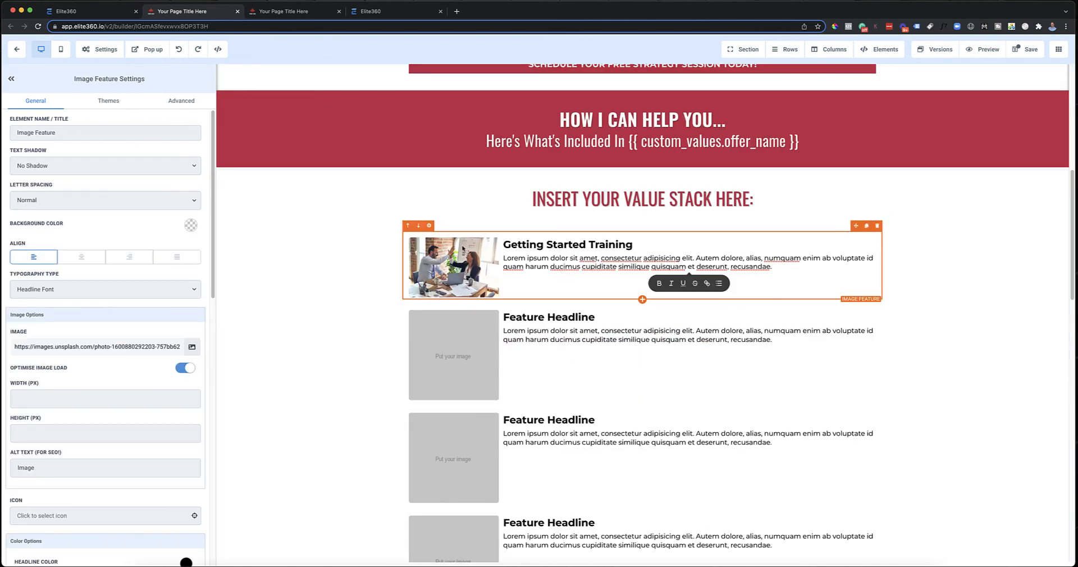
pyautogui.scroll(-10, 358, 326)
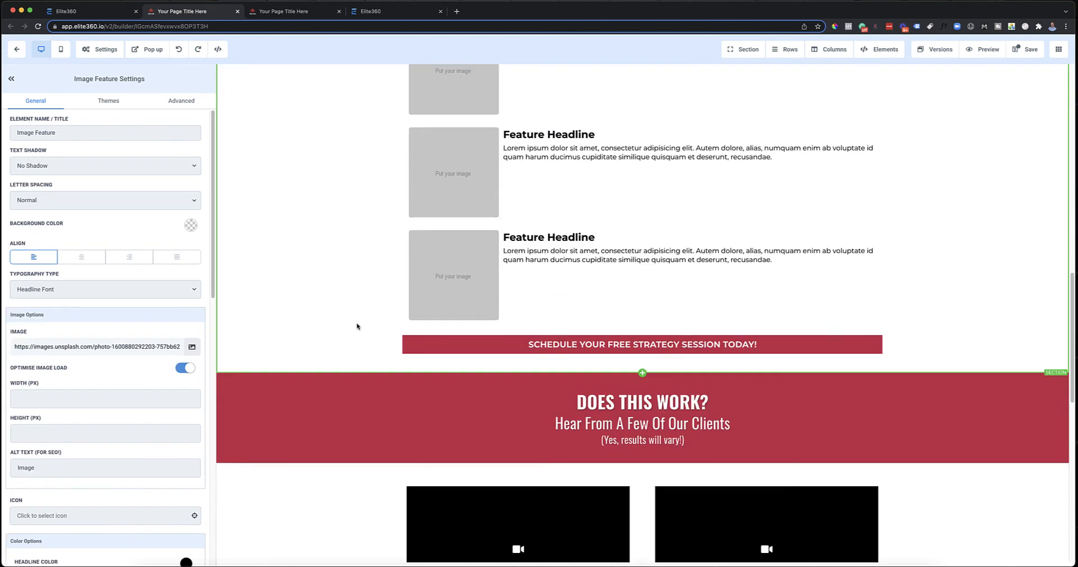
pyautogui.scroll(-6, 359, 329)
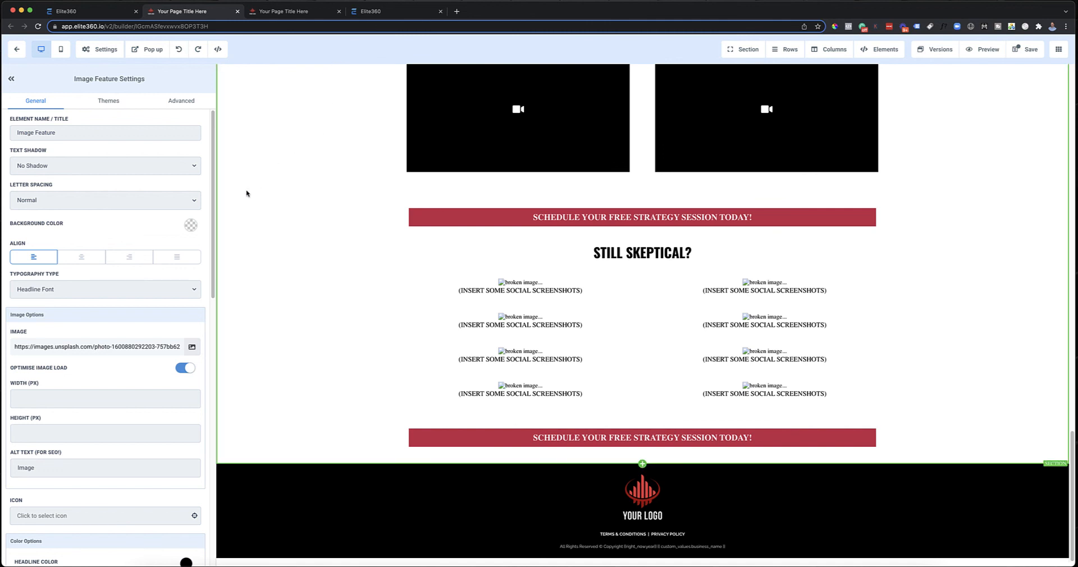
pyautogui.scroll(20, 360, 214)
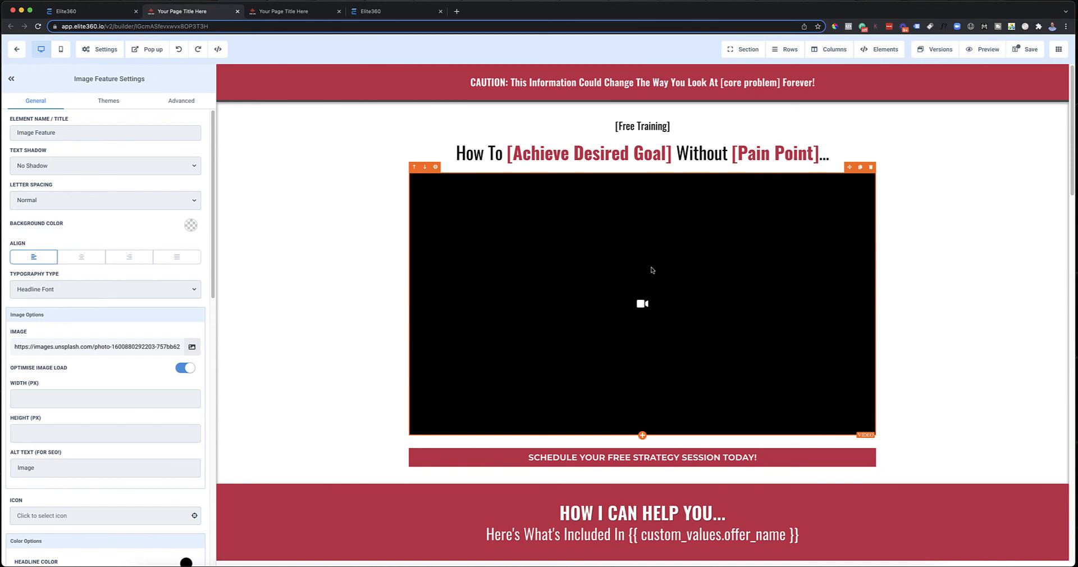
pyautogui.scroll(-3, 651, 270)
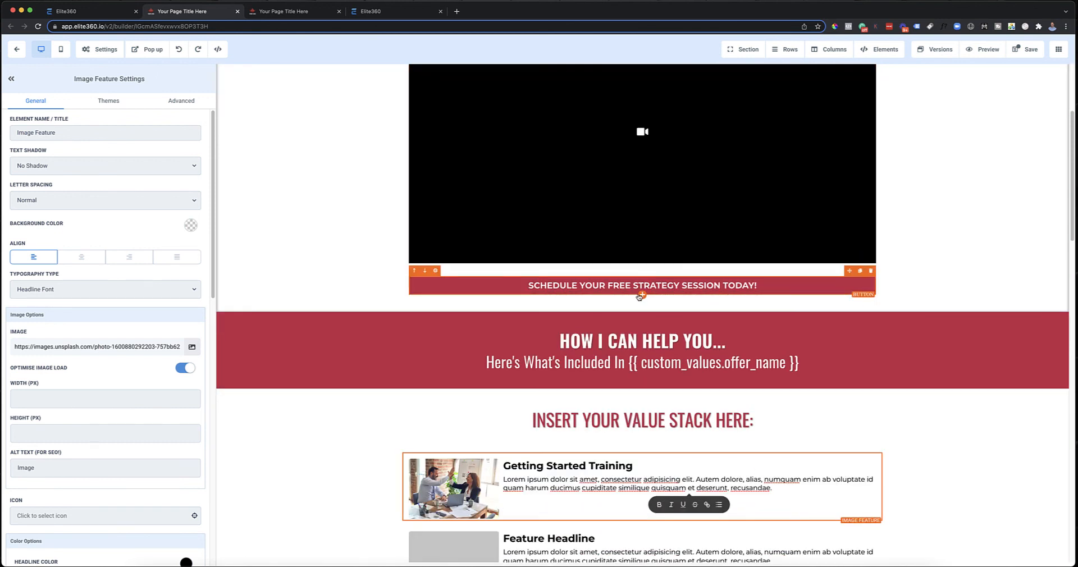
pyautogui.scroll(3, 509, 274)
pyautogui.scroll(-4, 511, 275)
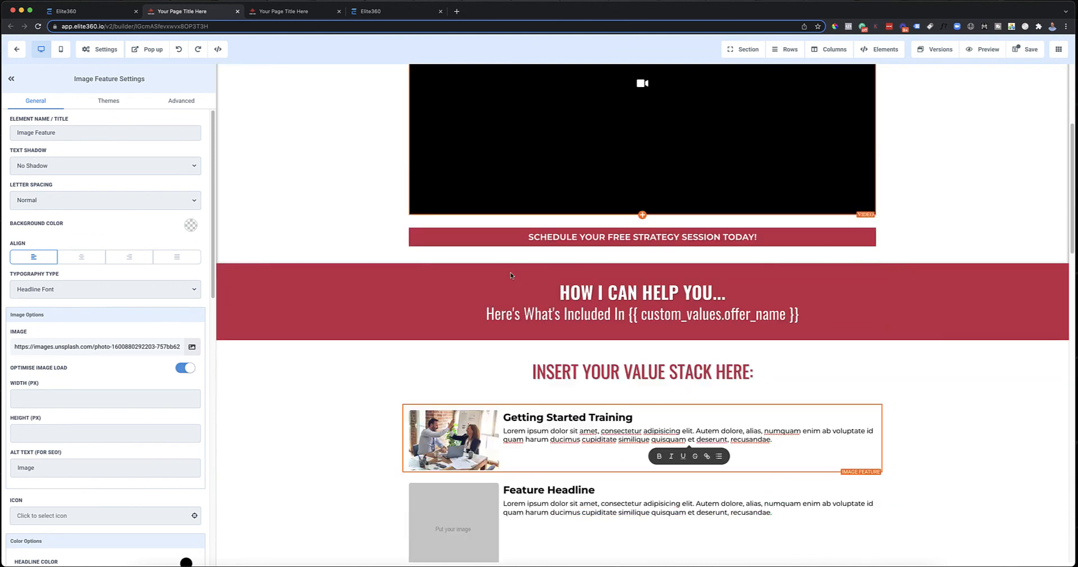
# Step: Set the desktop font size of the strategy session button below the main video to 35 and review it on the page
pyautogui.click(619, 246)
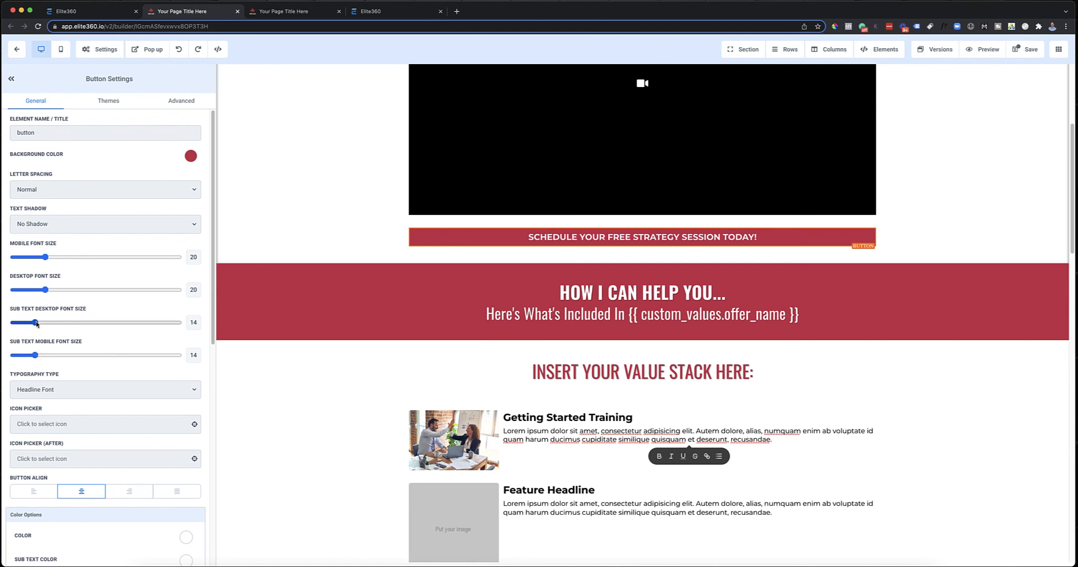
pyautogui.moveTo(35, 324); pyautogui.dragTo(70, 287)
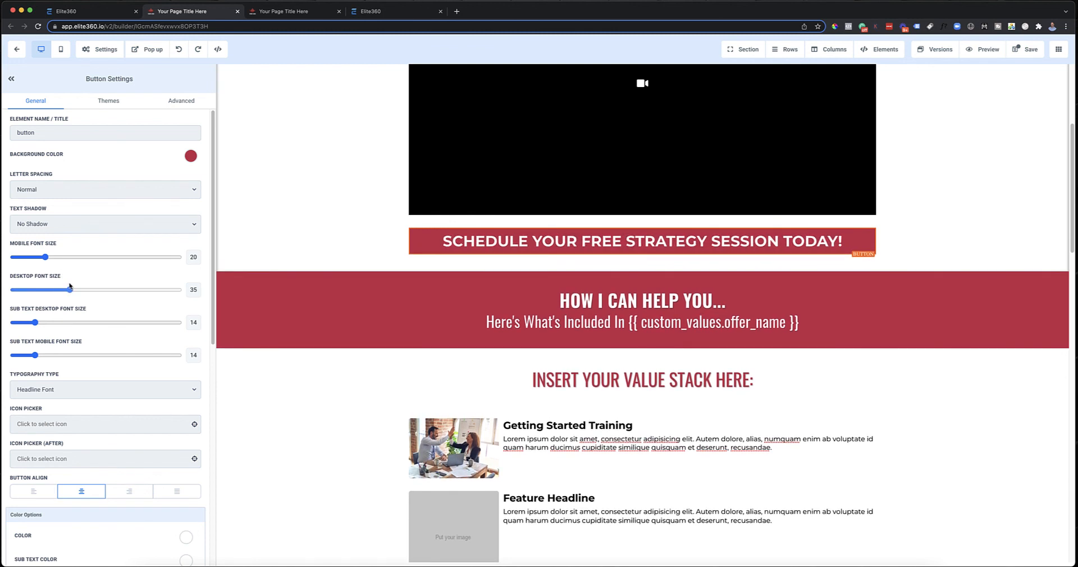
pyautogui.scroll(5, 799, 274)
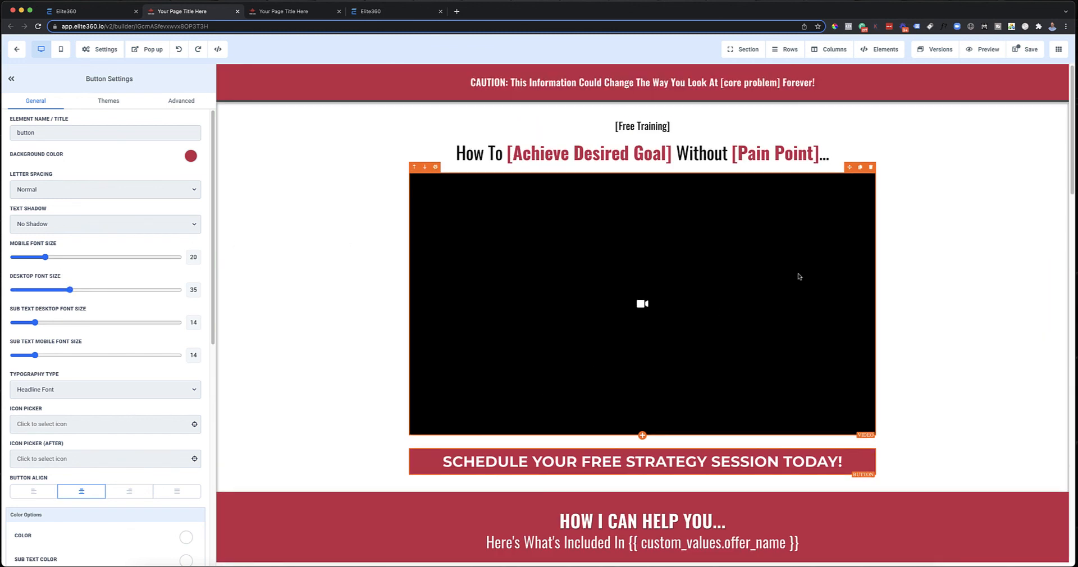
pyautogui.scroll(-3, 931, 291)
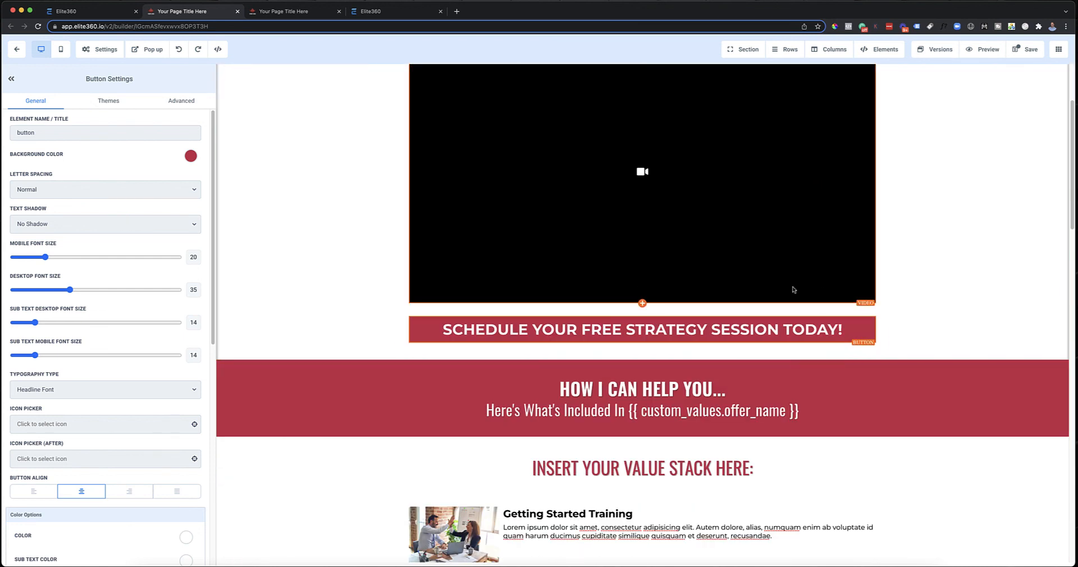
# Step: Leave the page editor for the funnel overview without saving the latest changes
pyautogui.click(18, 51)
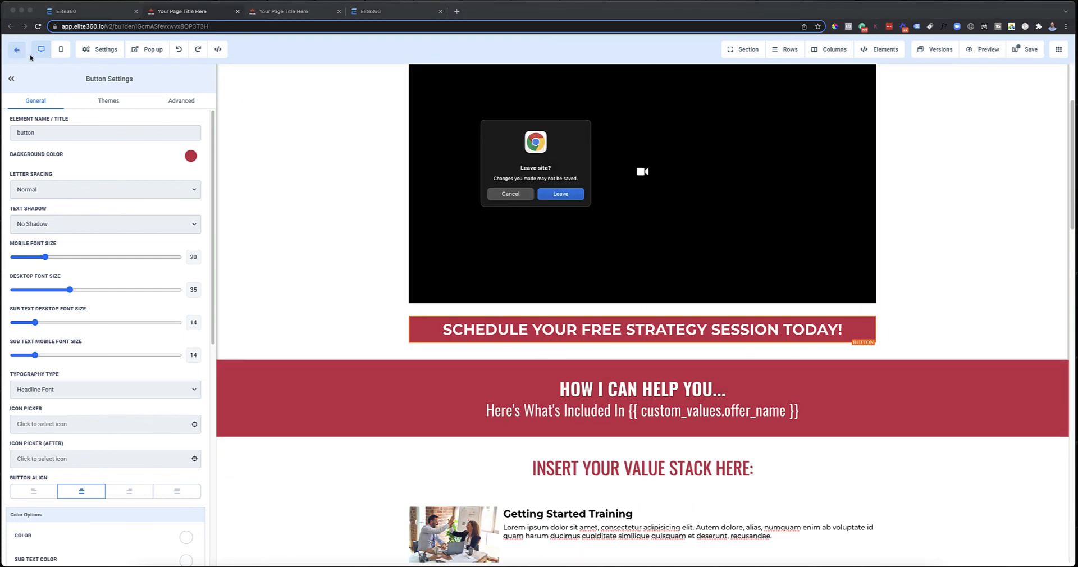
pyautogui.click(559, 194)
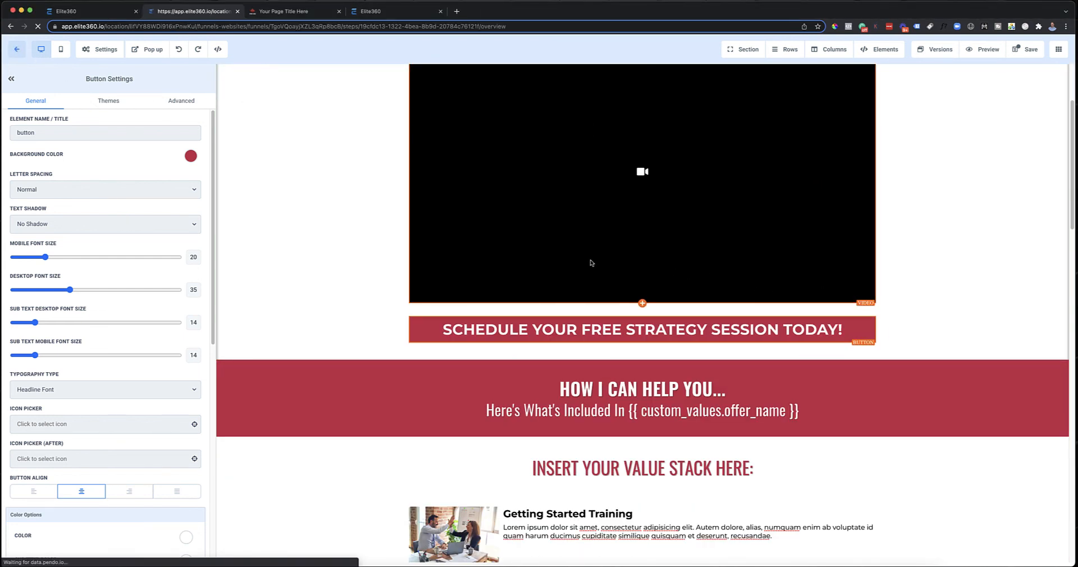